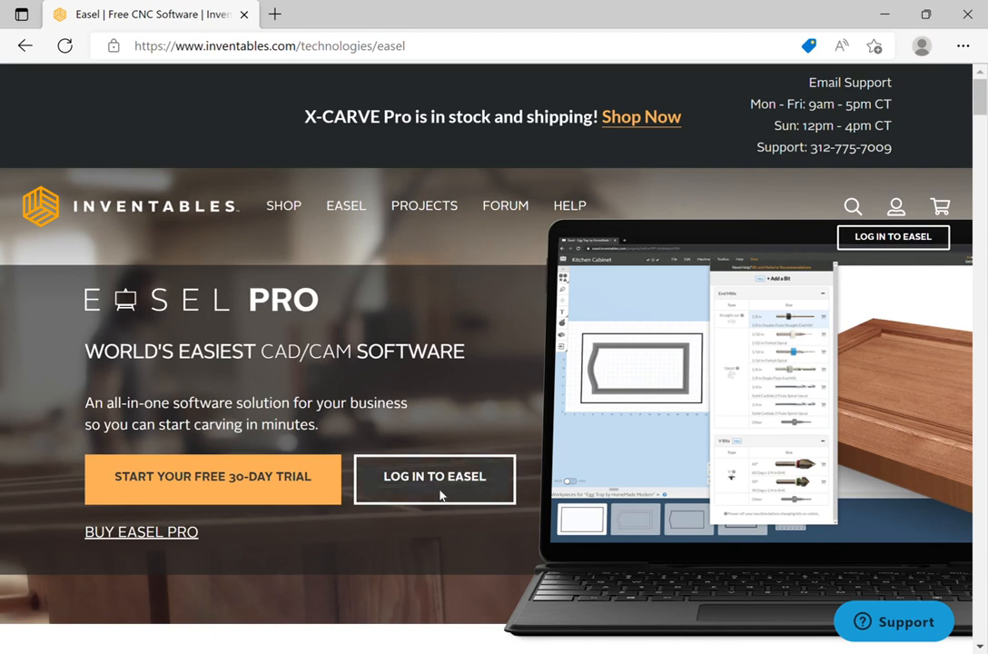
Log in to Easel with the account e-mail and password.
left_click(441, 494)
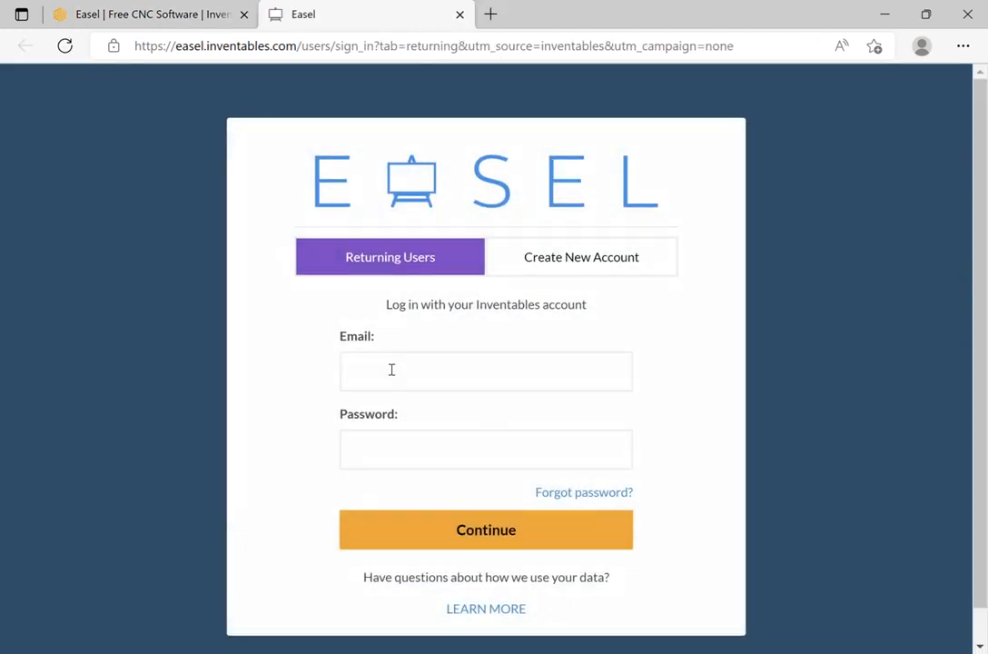
left_click(392, 370)
left_click(394, 442)
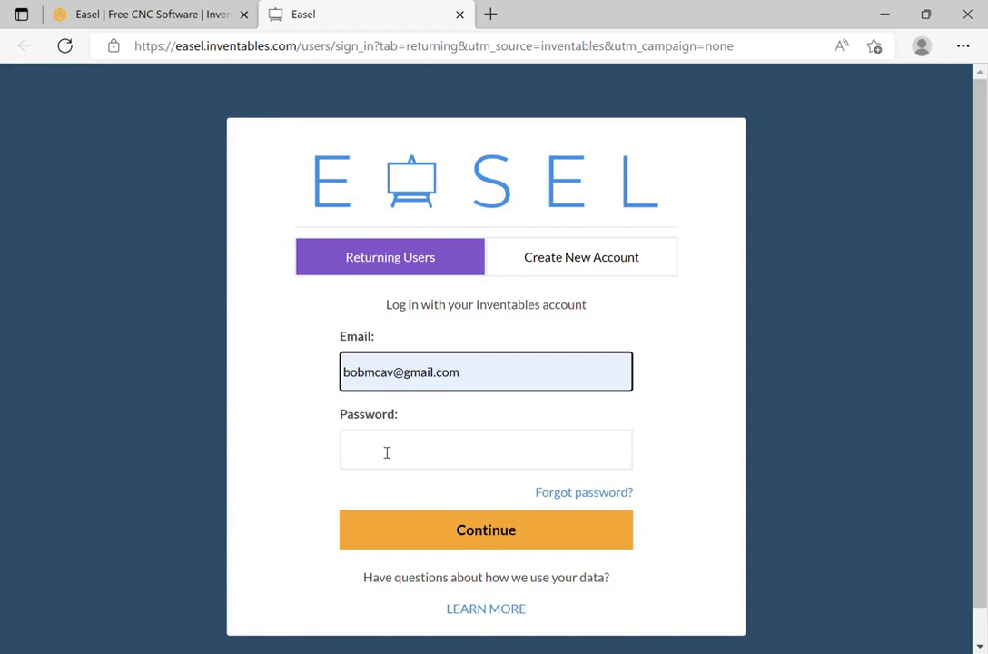
left_click(389, 449)
type("••")
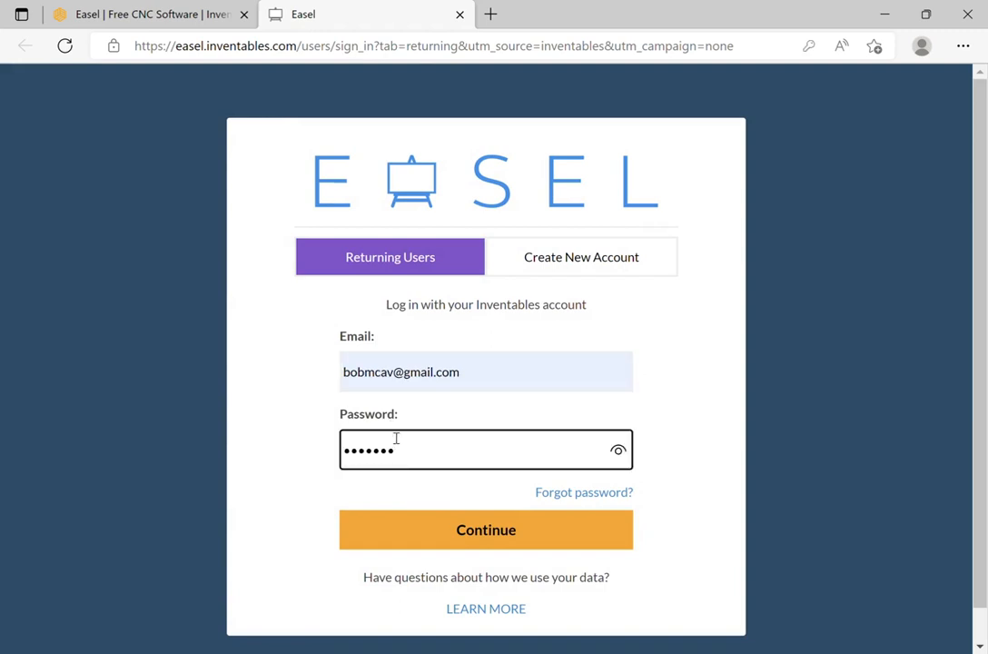
key("Return")
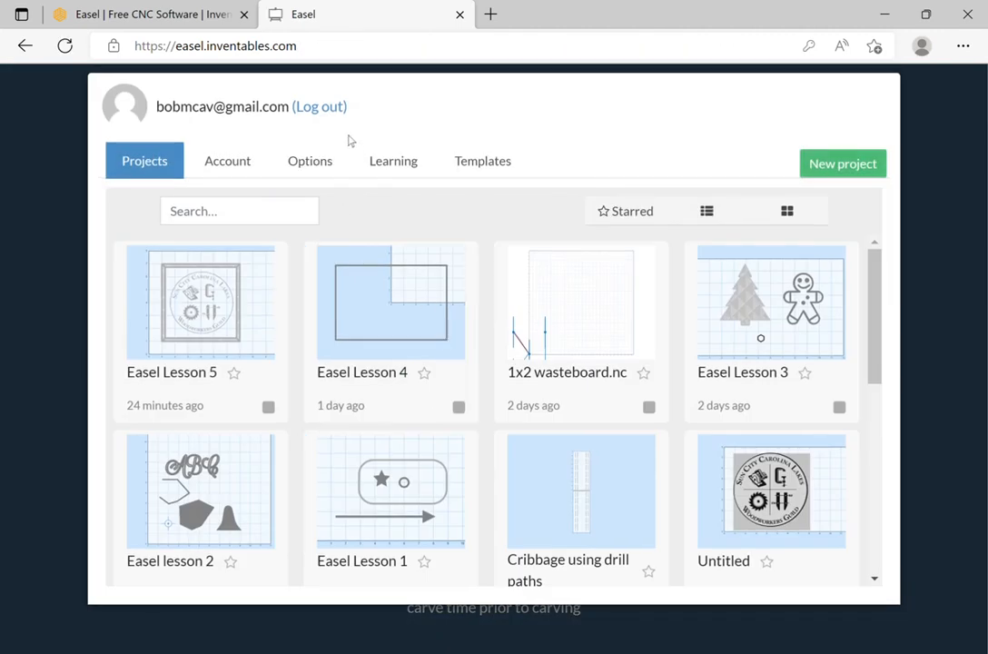
Open the Easel Lesson 5 project card on the Projects tab.
left_click(234, 315)
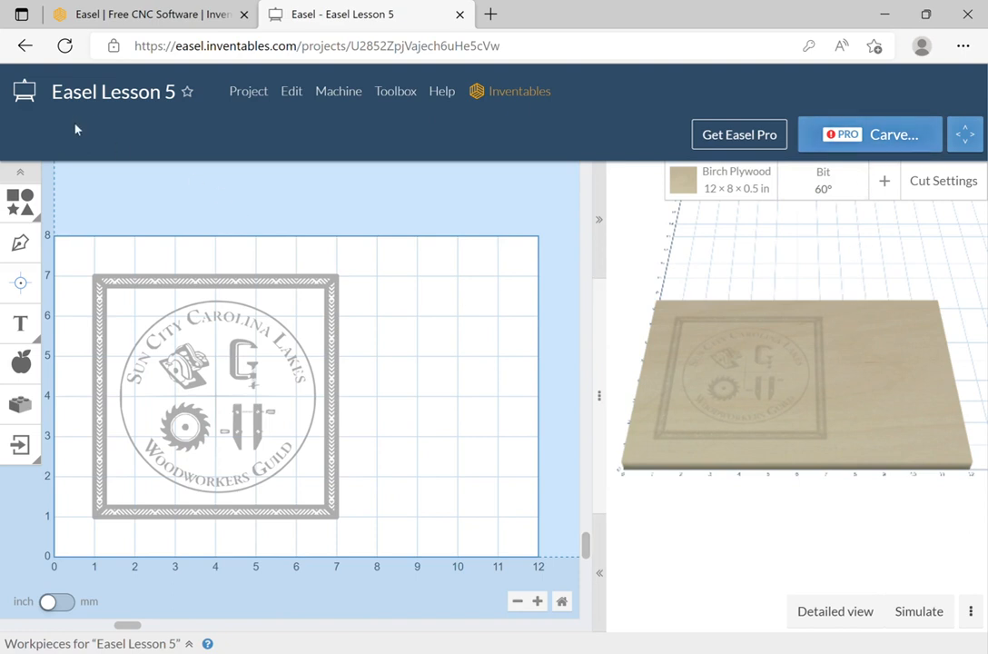
Add a square from the basic shapes and size it to 6 × 6 in.
left_click(32, 196)
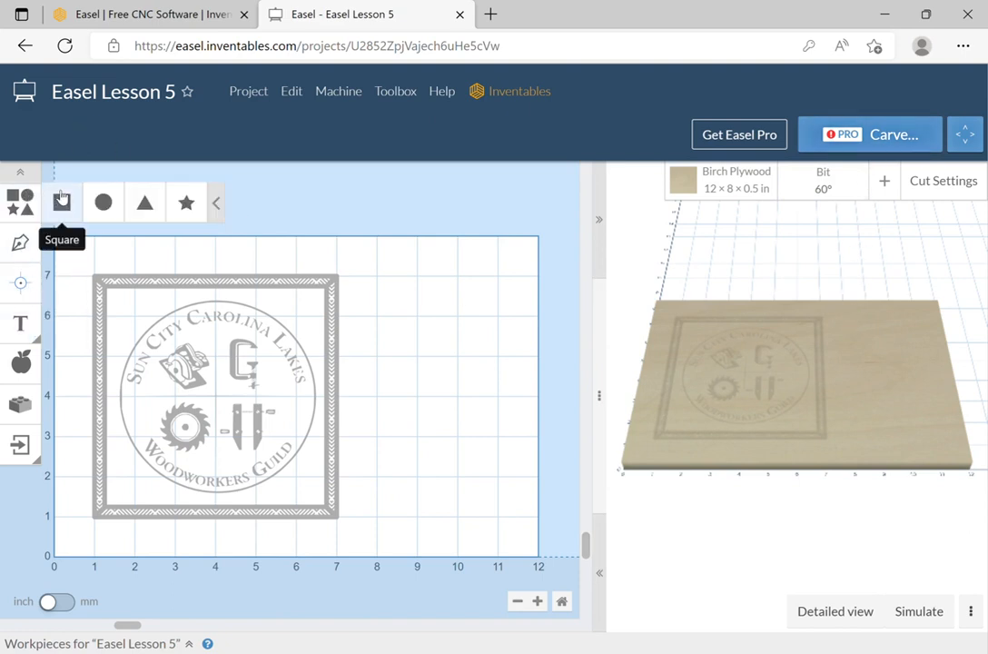
left_click(62, 202)
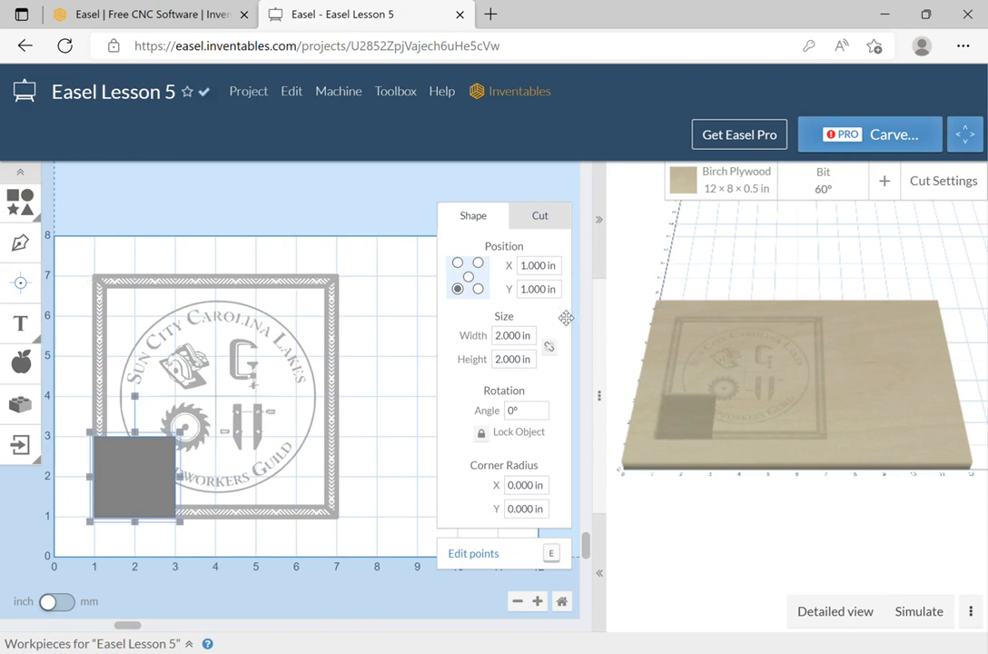
left_click_drag(533, 336, 450, 335)
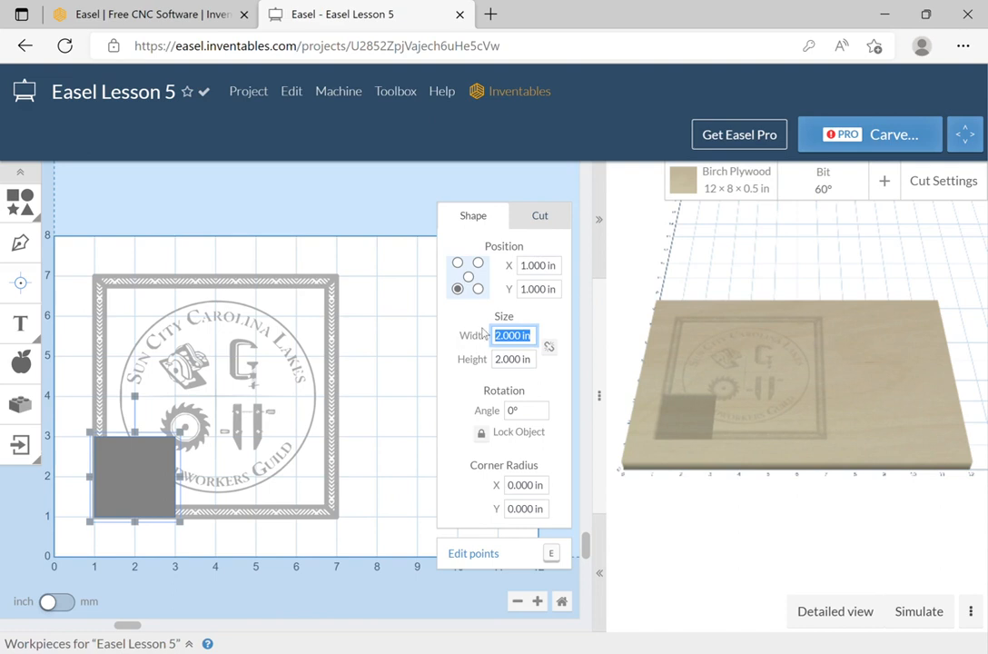
type("6")
key("Tab")
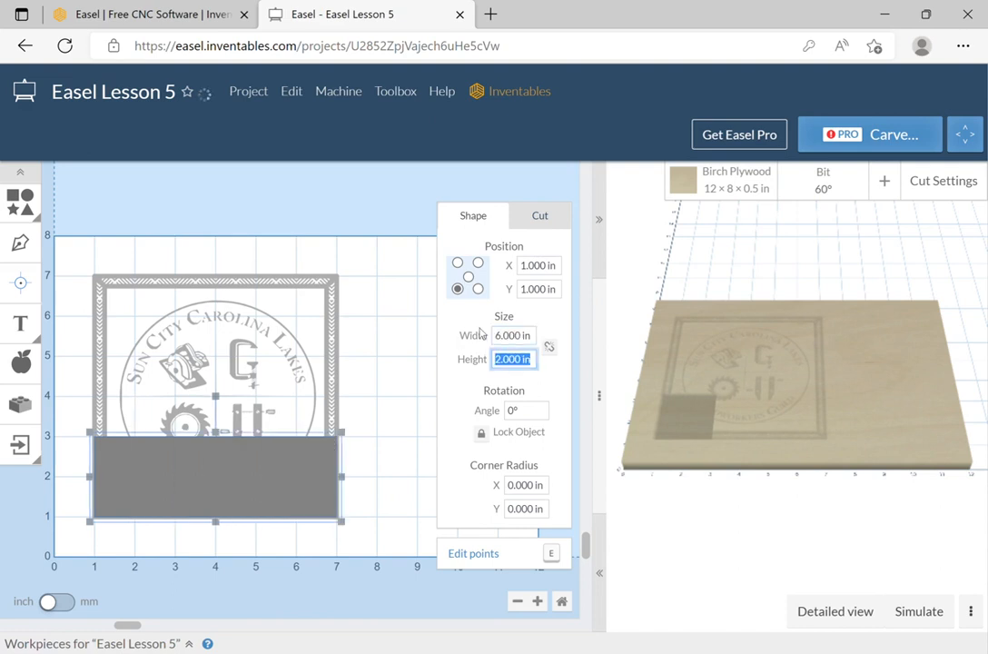
type("6")
key("Tab")
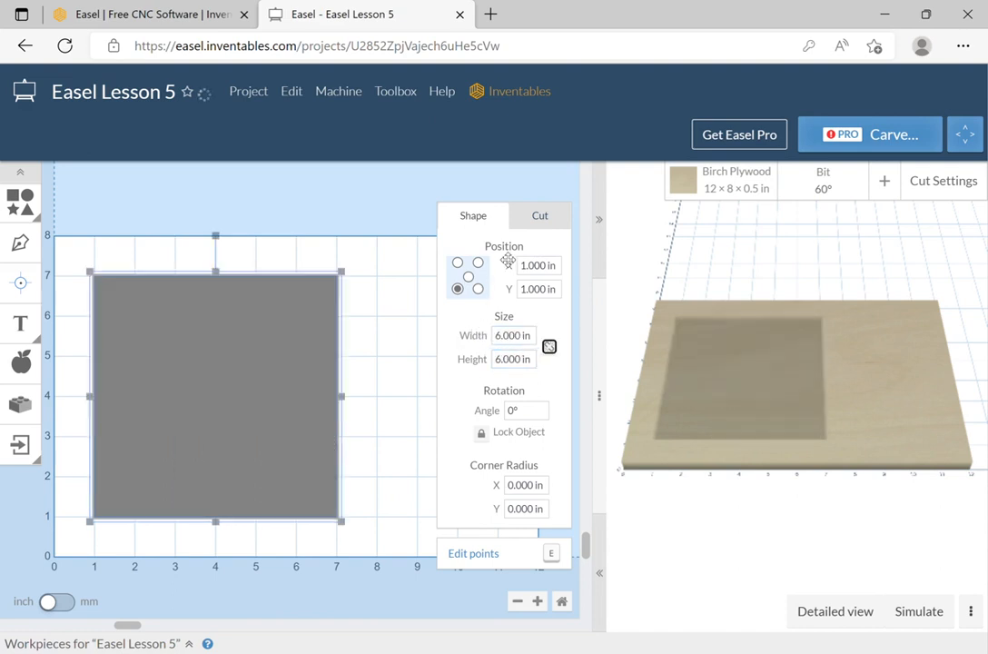
Set the square to cut outside its shape path at the full 0.5 in depth.
left_click(537, 219)
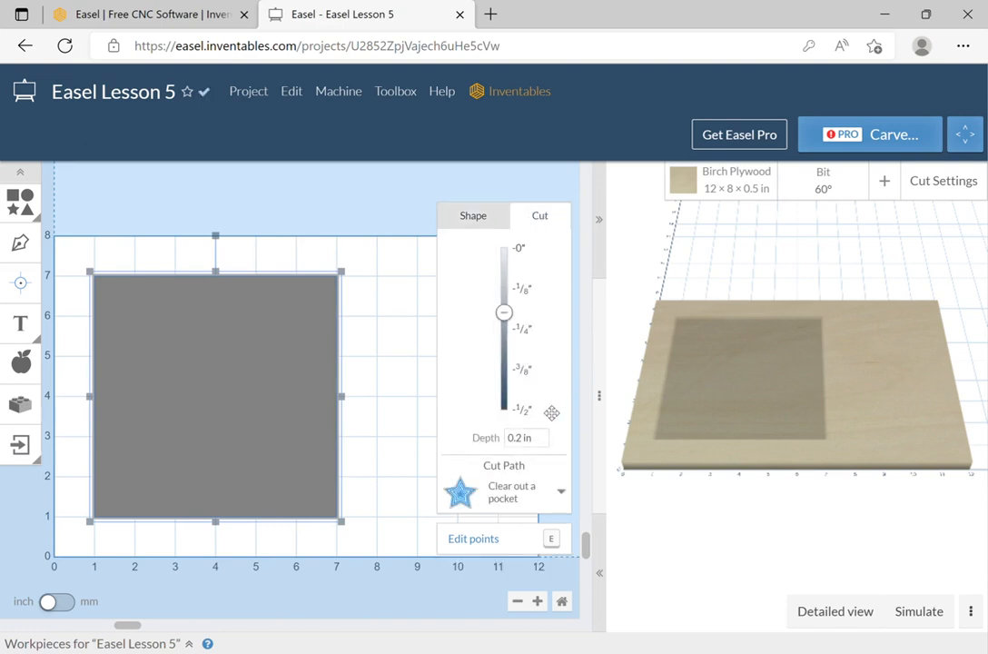
left_click(549, 490)
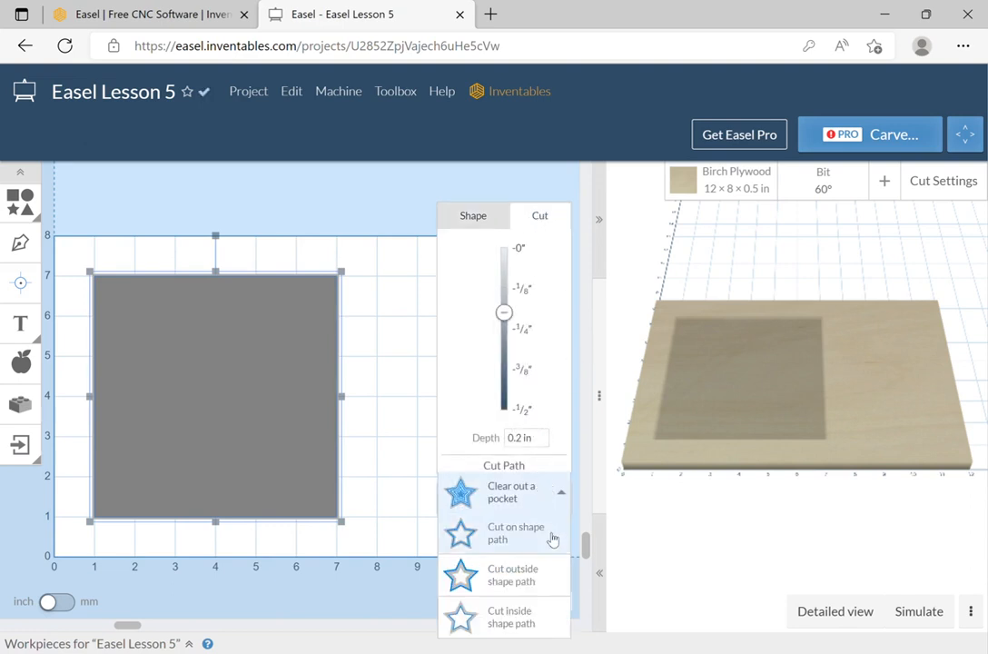
left_click(551, 581)
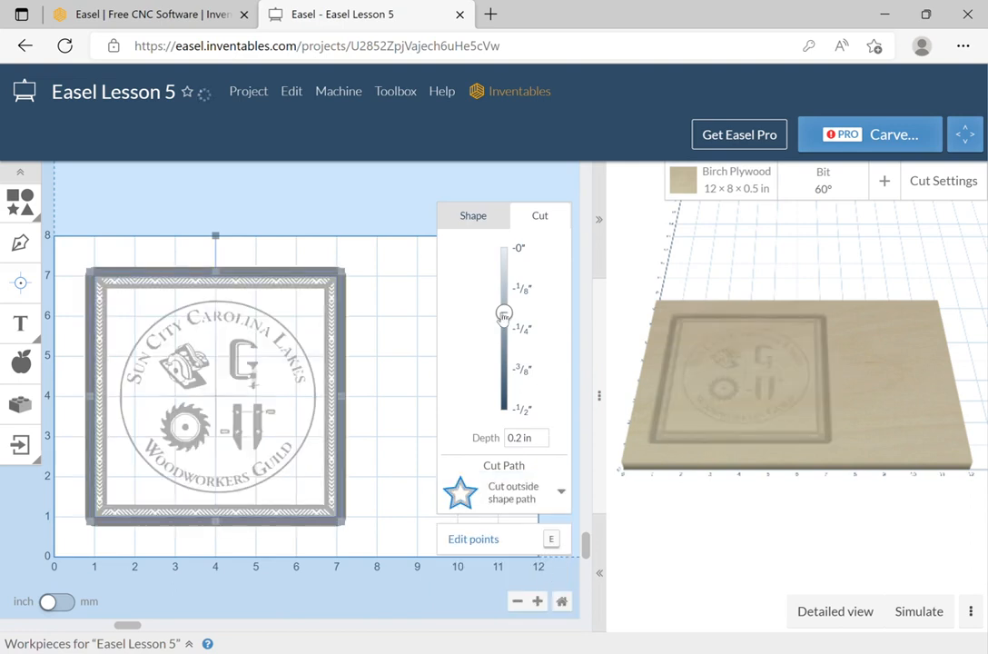
left_click_drag(504, 314, 504, 409)
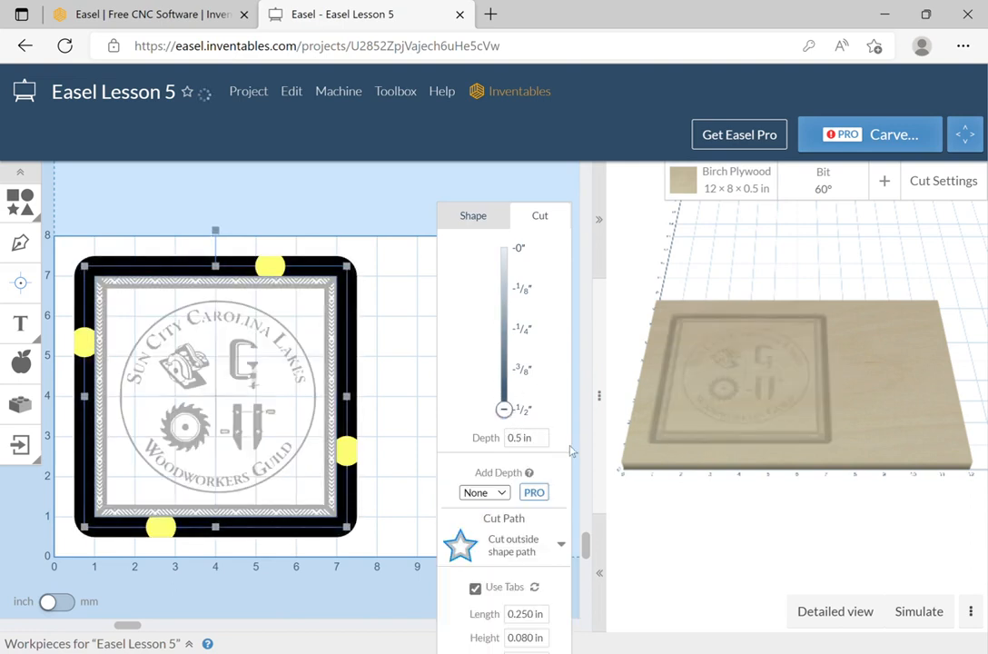
left_click(404, 190)
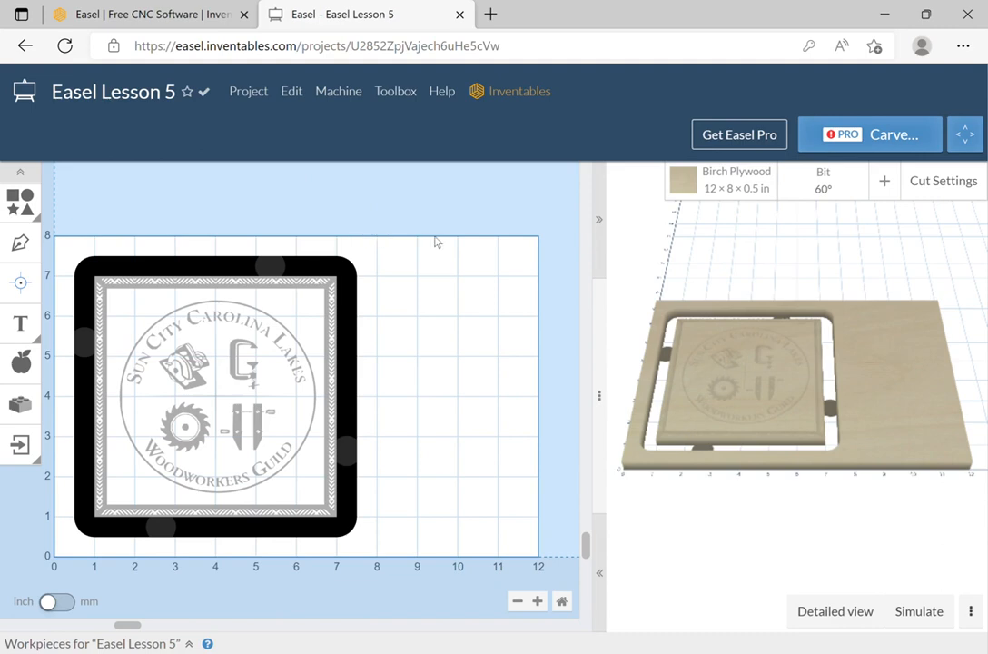
Undo the square's depth, cut path, size and creation until only the logo remains.
key("ctrl+z")
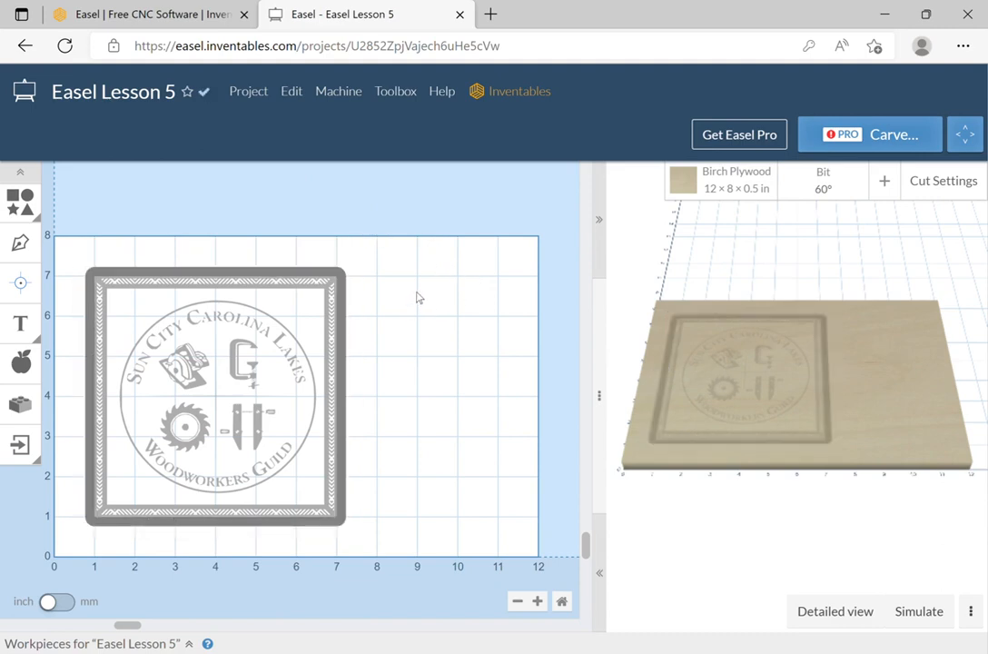
key("ctrl+z")
key("ctrl+shift+z")
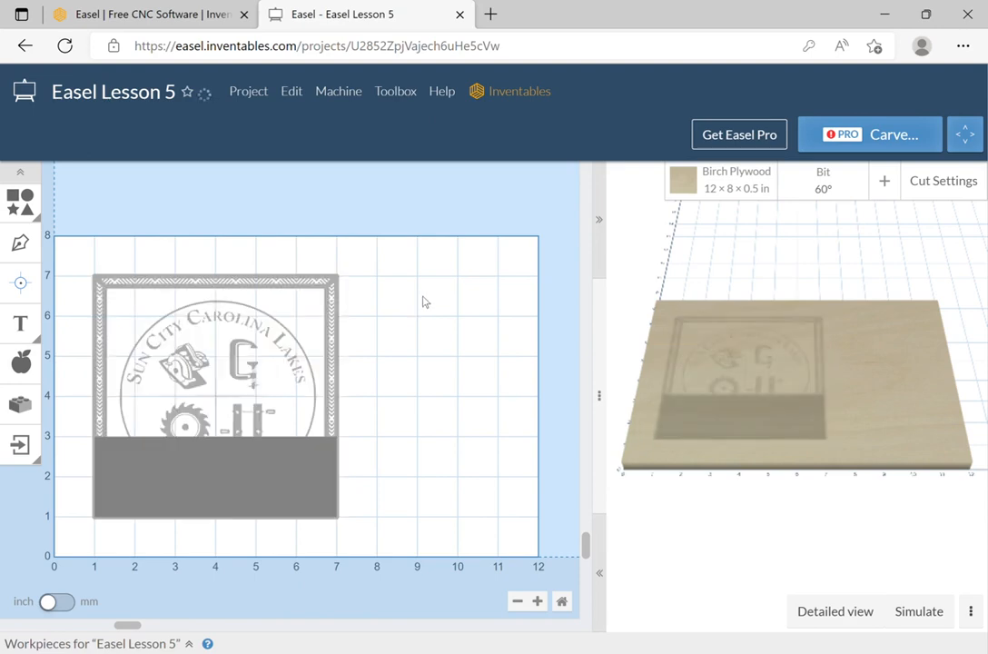
key("ctrl+shift+z")
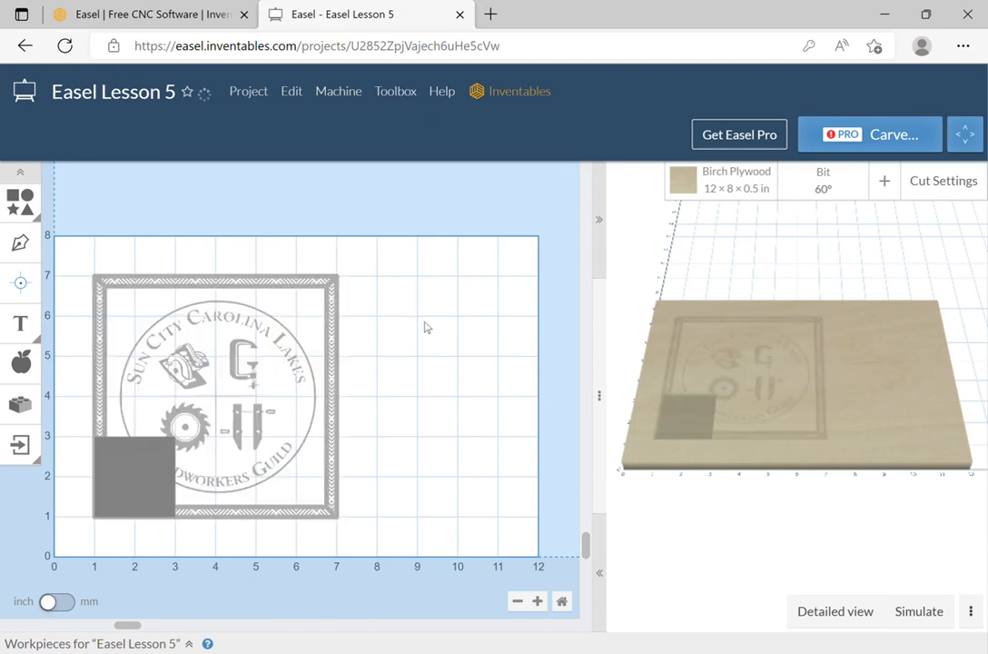
key("ctrl+shift+z")
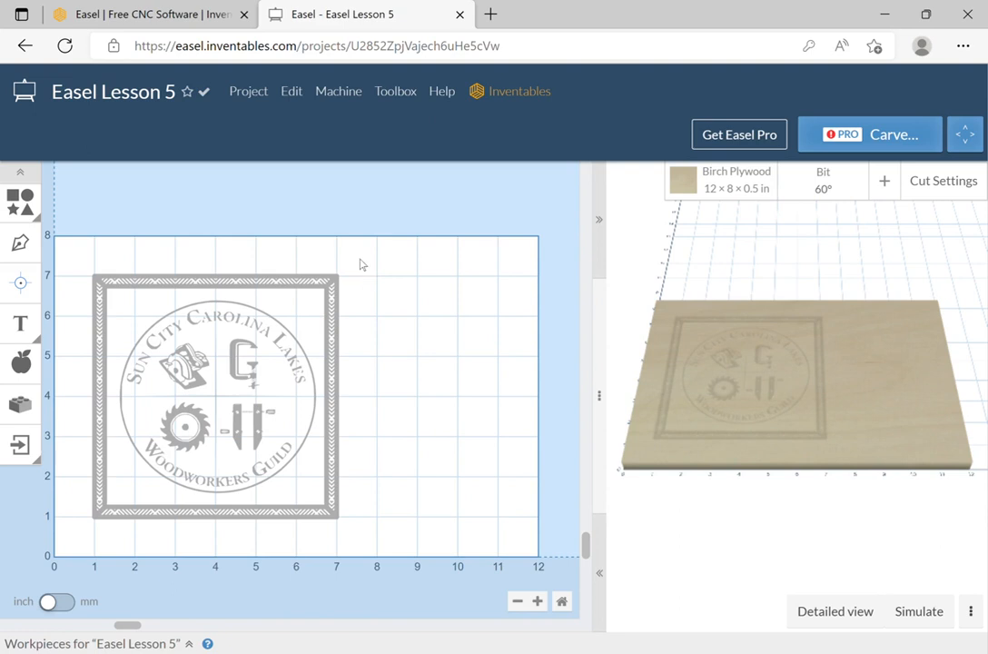
Make a copy of the project and close the original Easel Lesson 5.
left_click(252, 95)
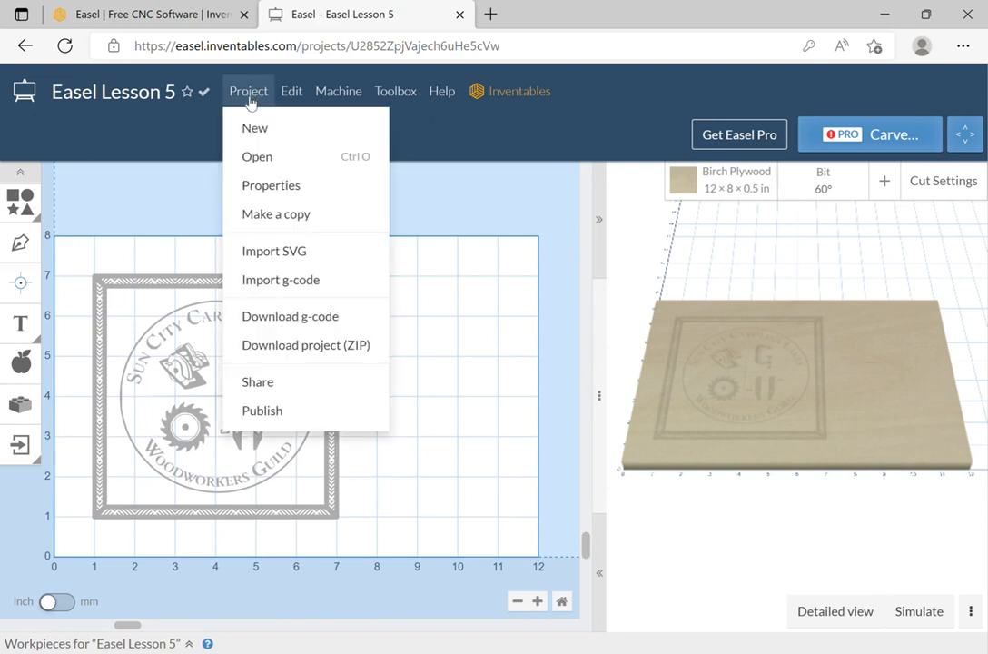
left_click(262, 214)
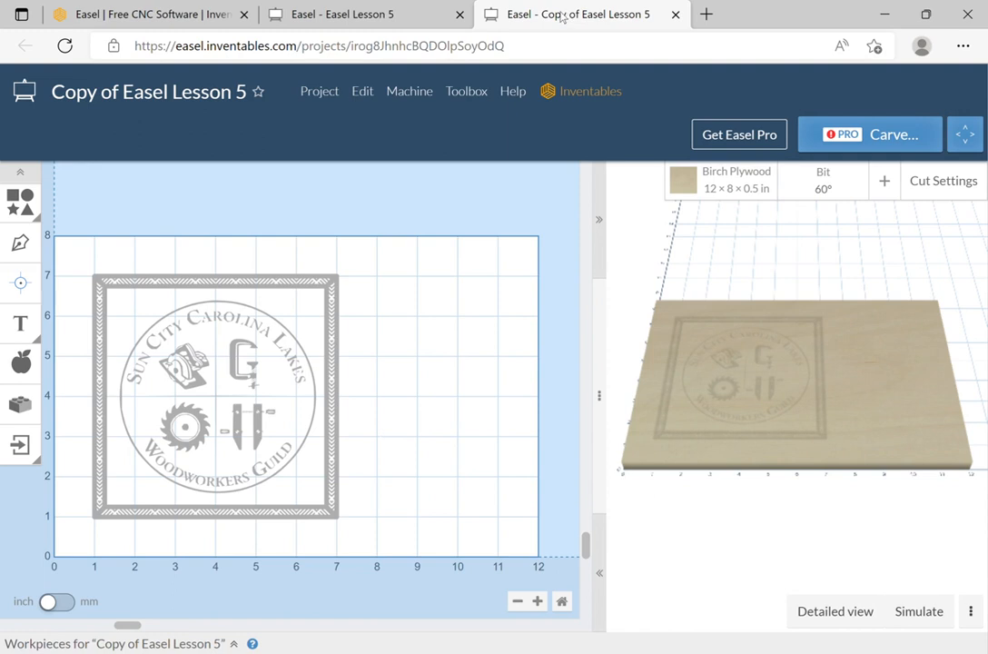
left_click(459, 14)
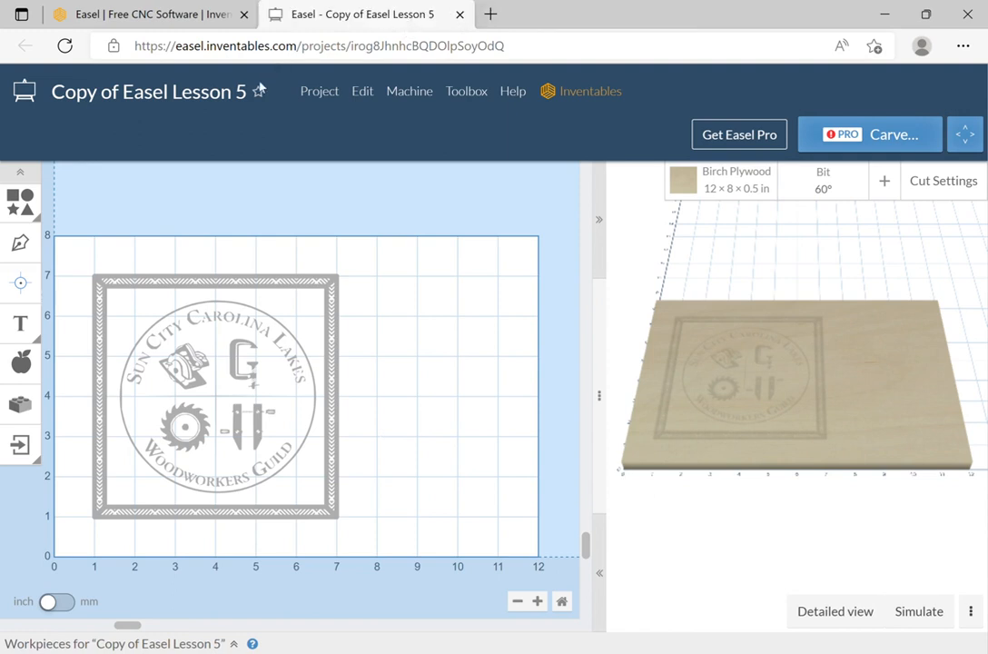
Rename the copied project to 'Easel Lesson 6'.
left_click(196, 94)
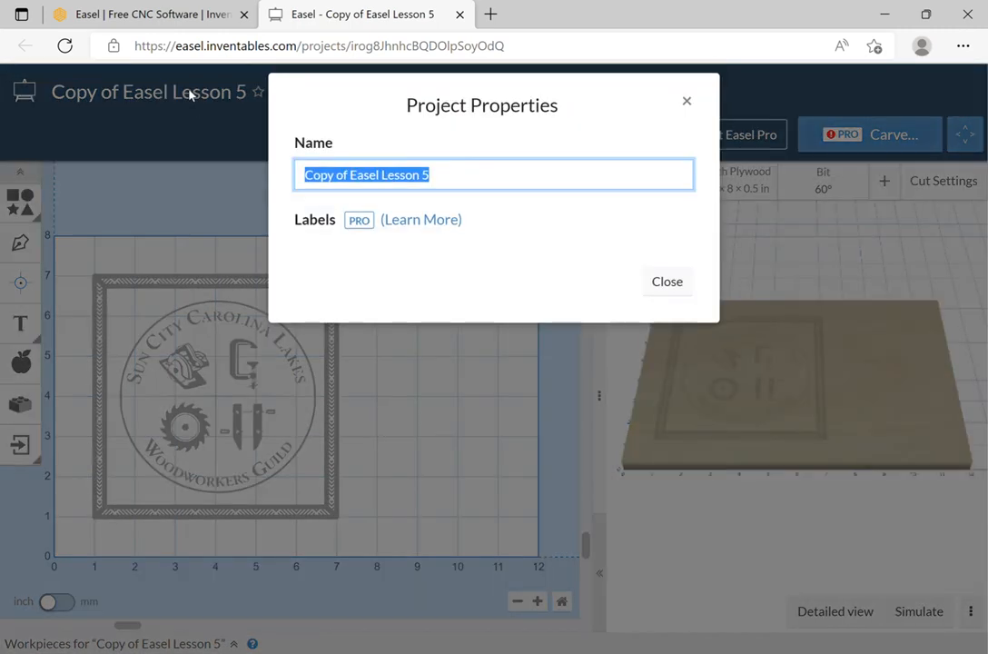
left_click(350, 177)
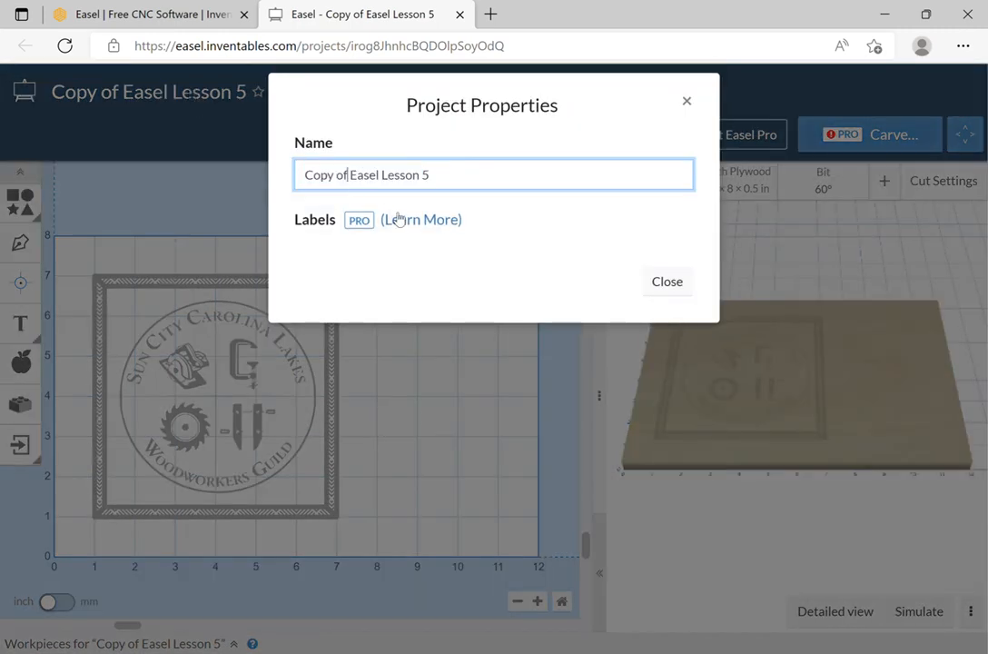
key("BackSpace")
key("BackSpace")
key("BackSpace")
key("BackSpace")
key("BackSpace")
key("BackSpace")
key("BackSpace")
key("BackSpace")
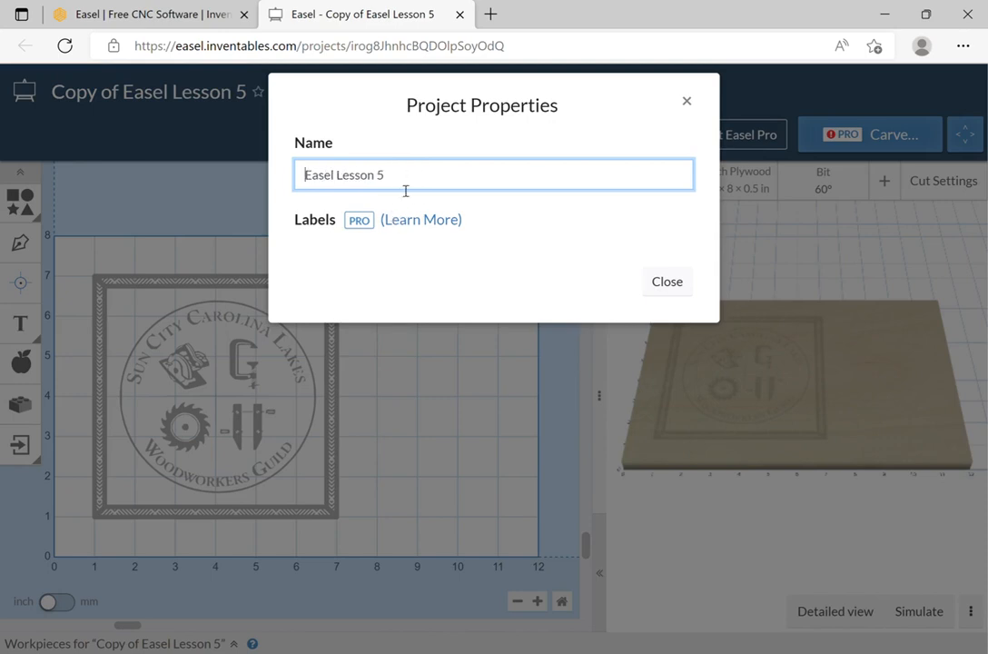
left_click(417, 190)
type("6")
left_click(667, 283)
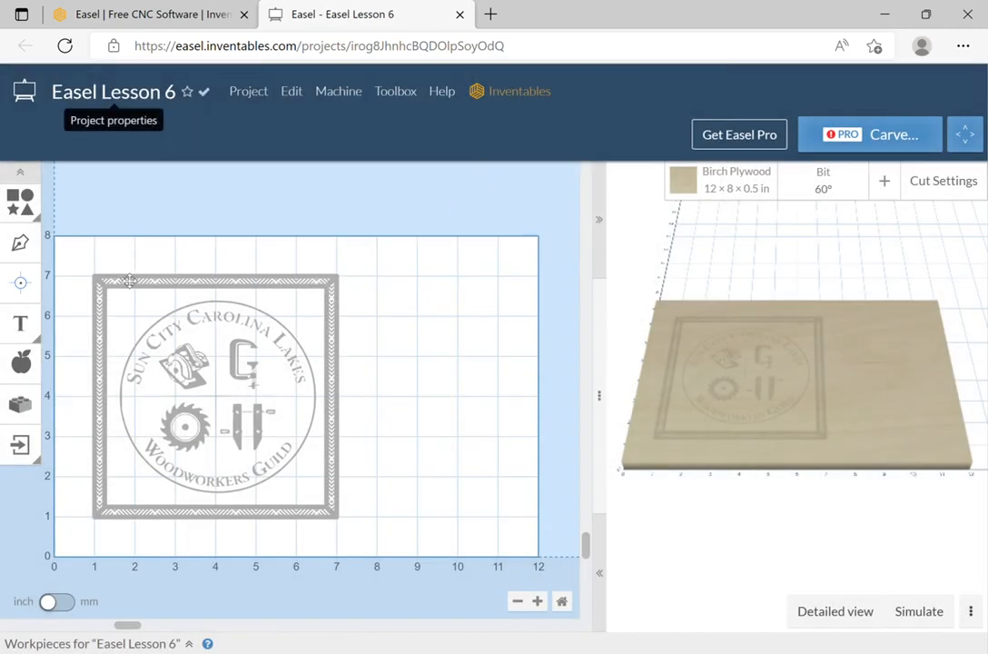
Add a square to the Easel Lesson 6 design and size it to 6 × 6 in.
left_click(15, 199)
left_click(58, 203)
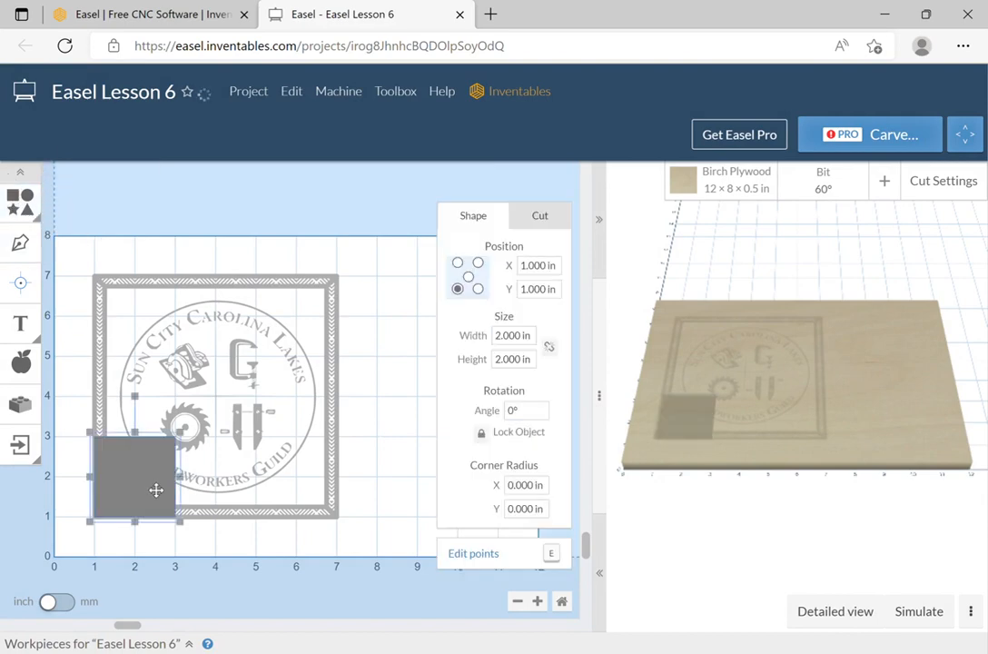
left_click(513, 335)
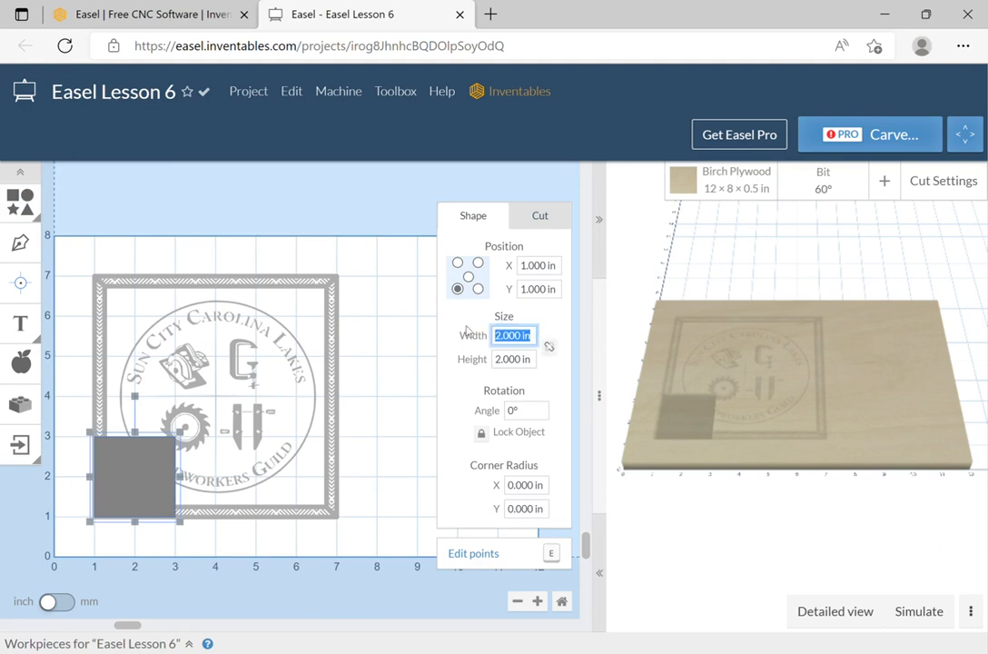
type("6")
key("Tab")
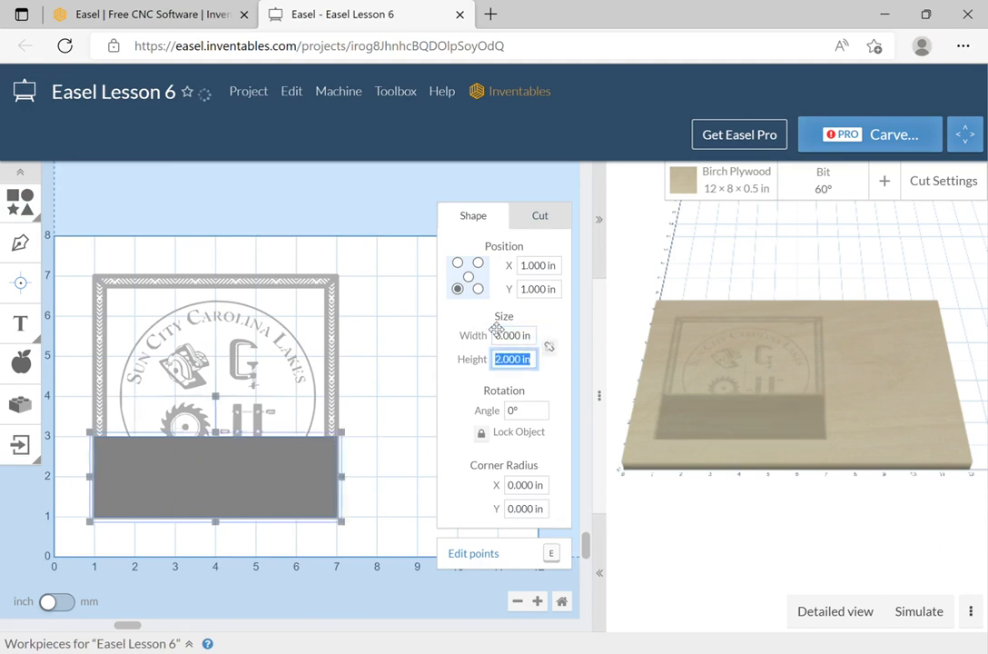
type("6")
key("Tab")
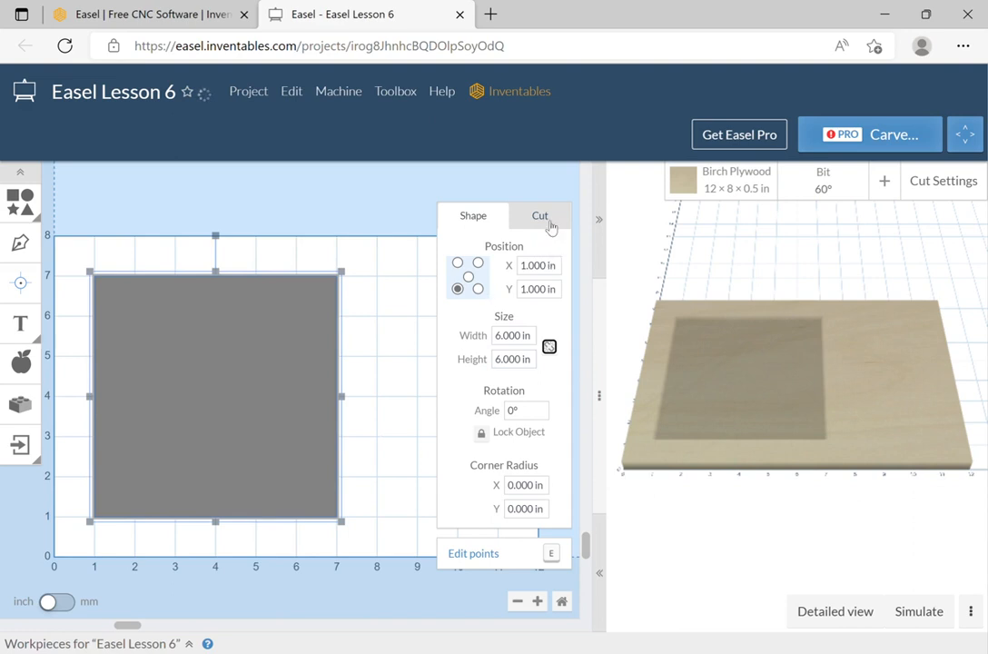
Cut the square outside its shape path at 0.5 in depth.
left_click(545, 223)
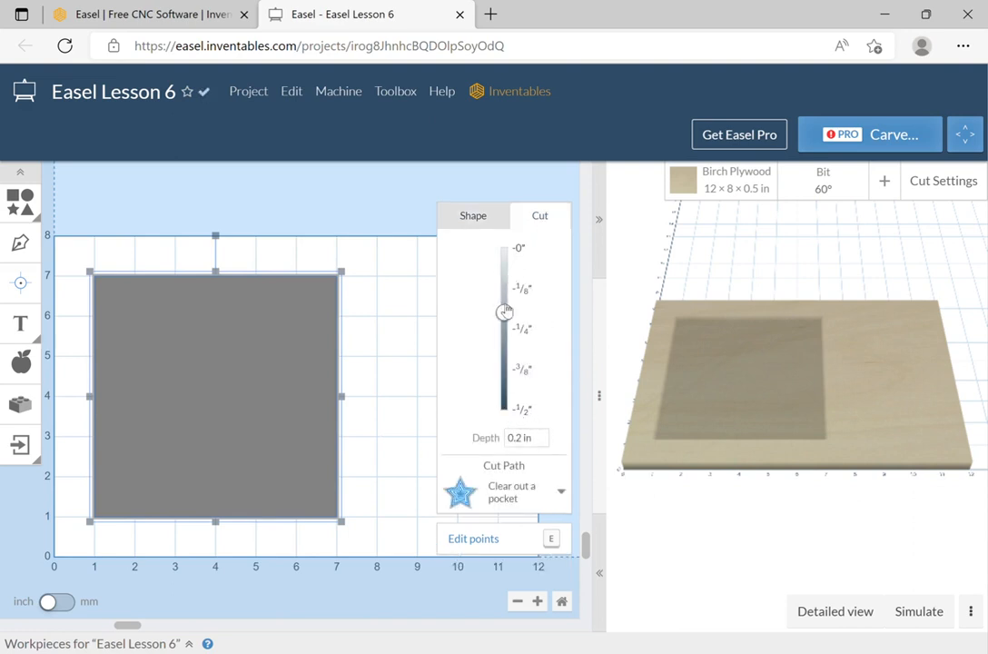
left_click_drag(505, 312, 506, 410)
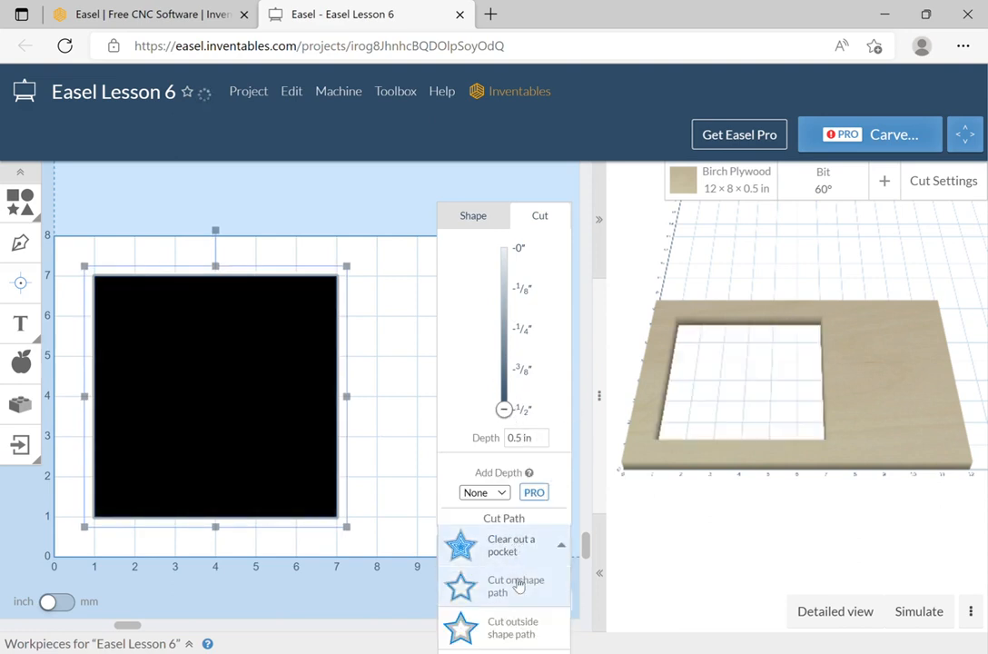
left_click(525, 628)
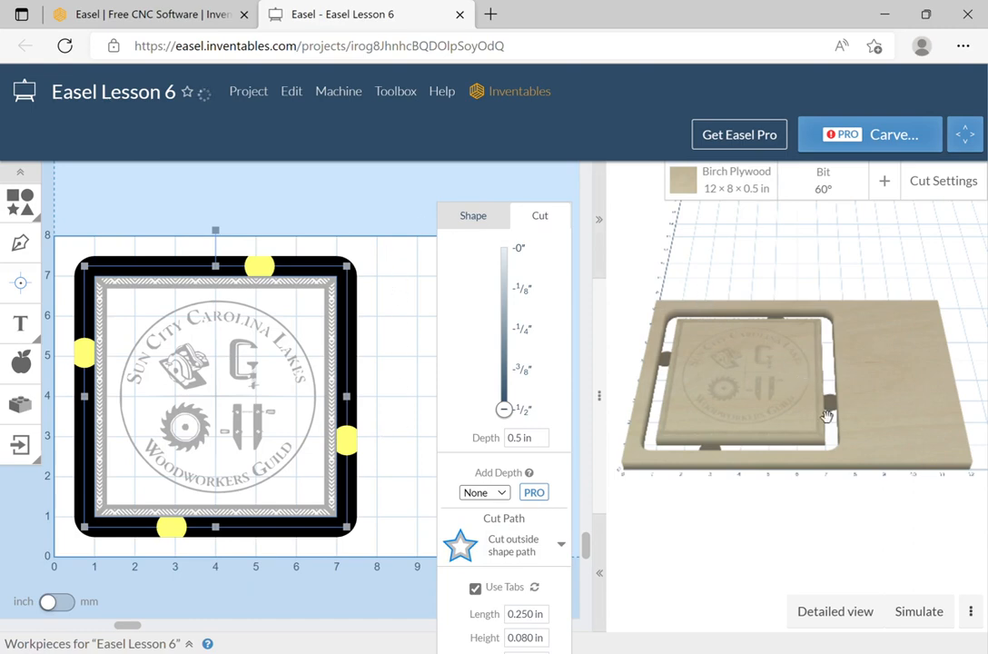
Switch the bit to the 1/8 in Single Flute End Mill from the End Mills list.
left_click(833, 186)
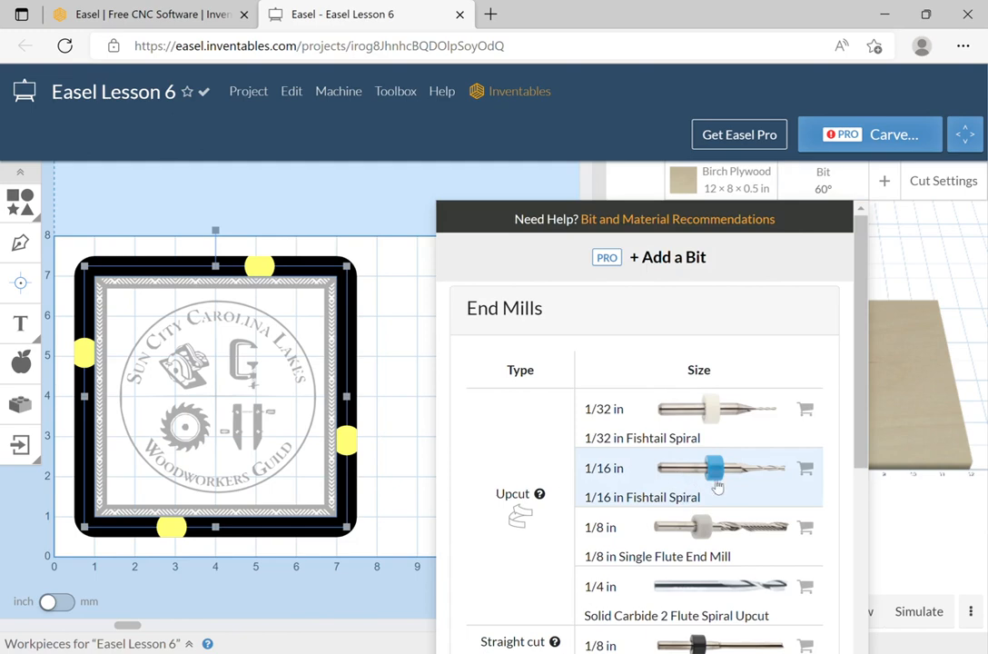
left_click(733, 535)
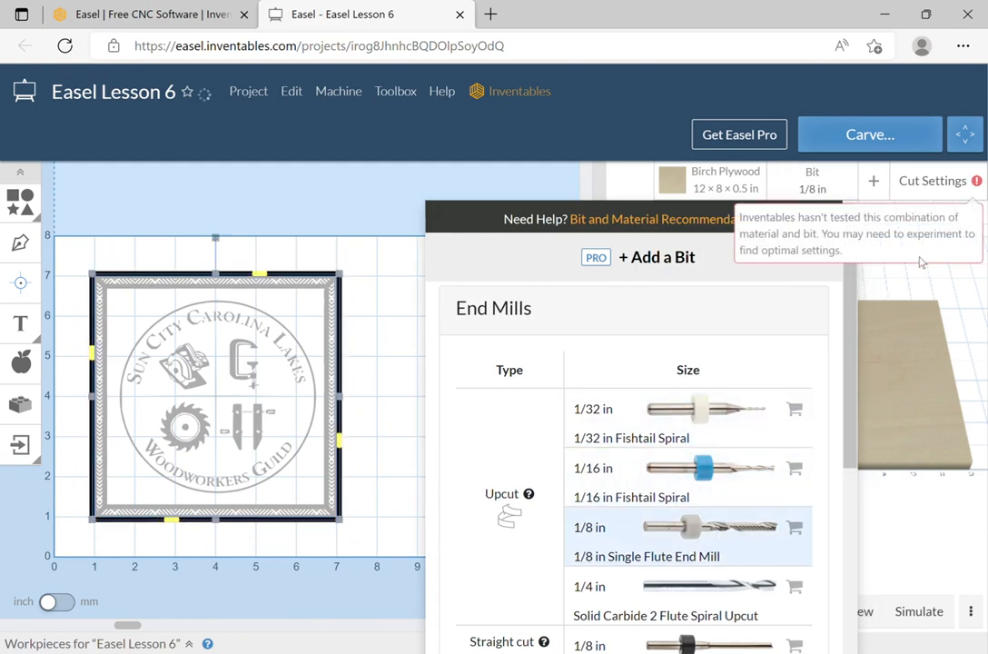
left_click(925, 287)
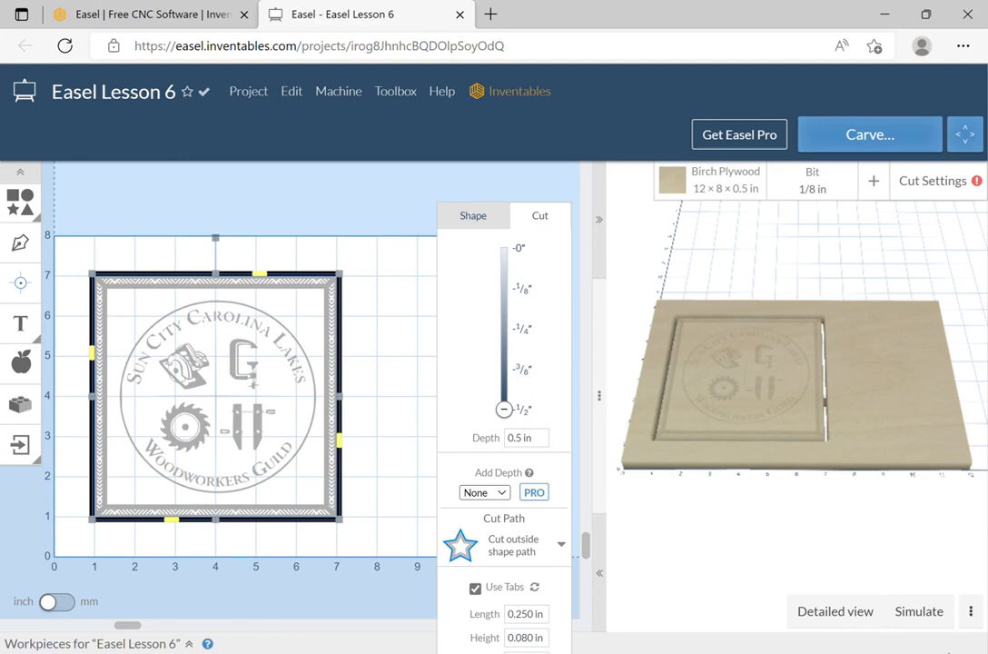
Run a detailed carve simulation, which estimates 26 minutes.
left_click(934, 621)
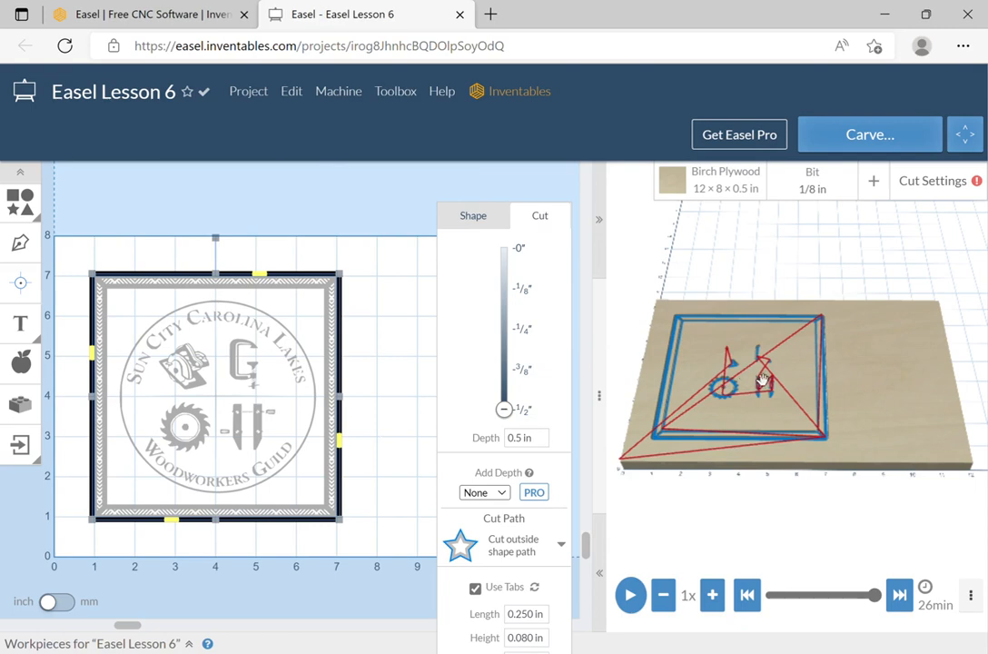
Rewind the simulation and nudge the top border strip down inside the frame.
left_click(748, 594)
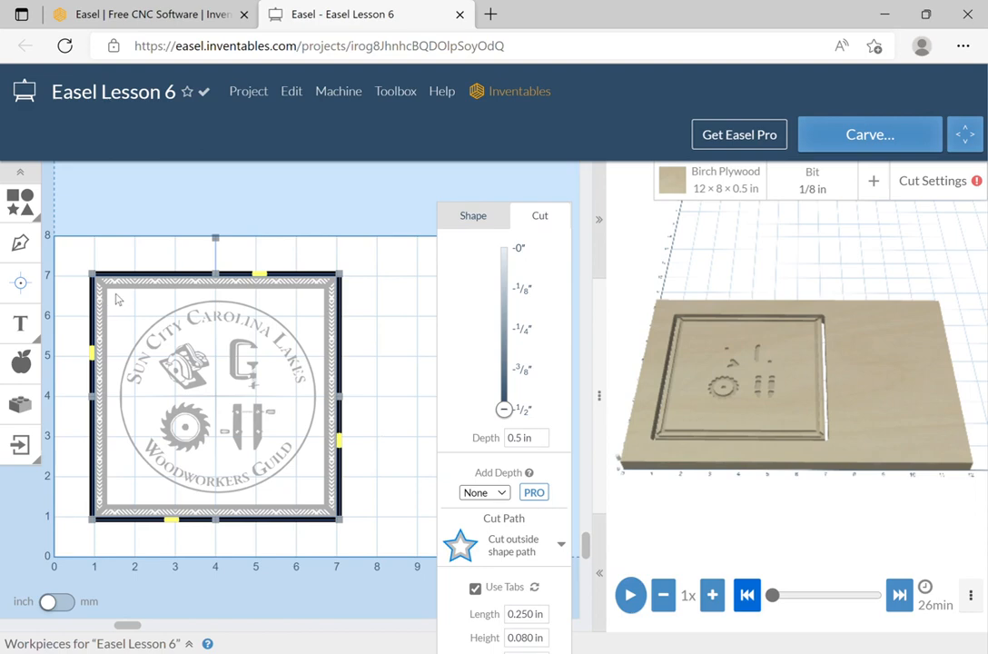
mouse_move(110, 292)
left_mouse_down()
mouse_move(125, 344)
mouse_move(108, 312)
left_mouse_up()
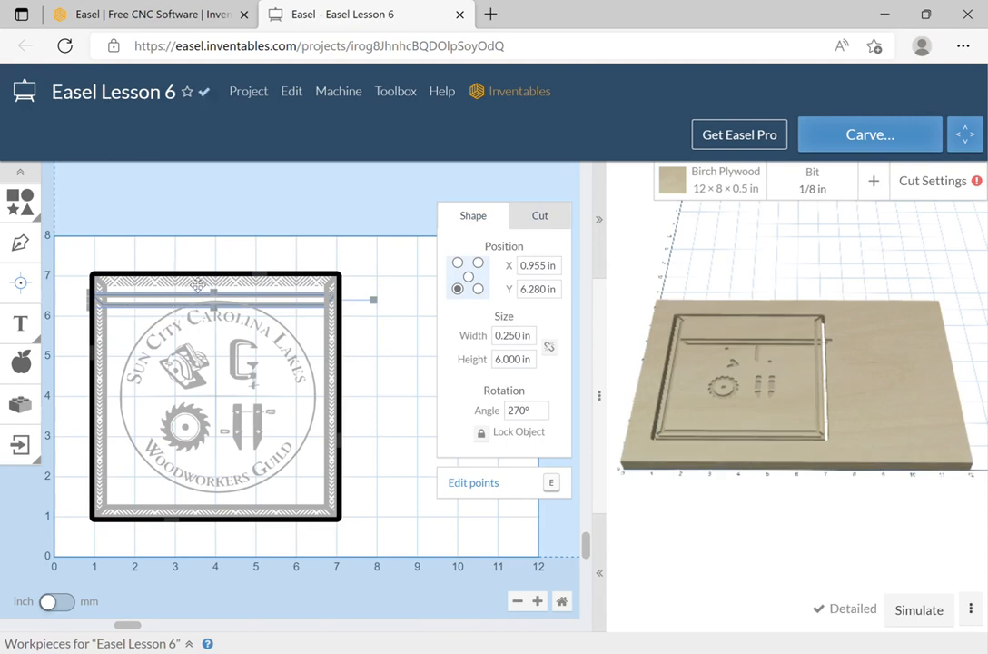
Drag the 6 × 6 in frame right to about X 10 in and delete all the logo pieces.
left_click(186, 281)
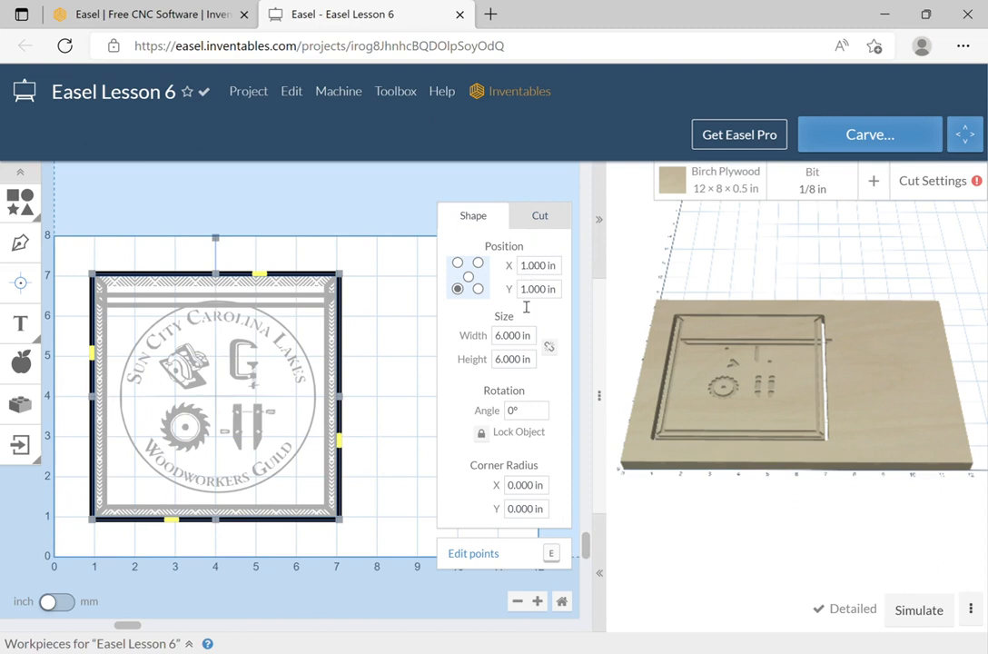
left_click(345, 376)
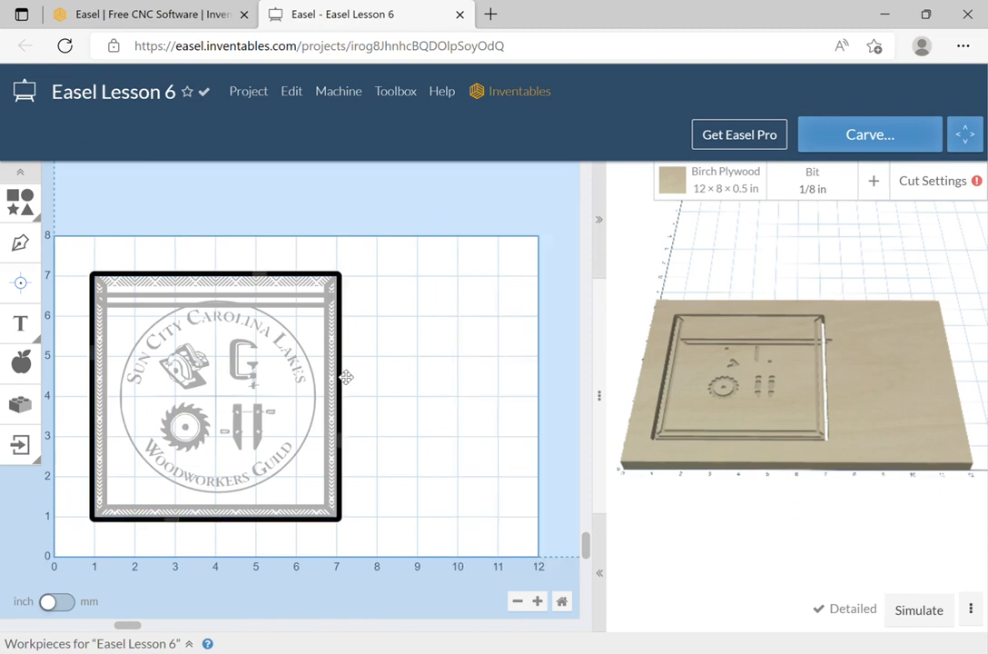
left_click_drag(346, 376, 711, 369)
left_click_drag(81, 252, 377, 535)
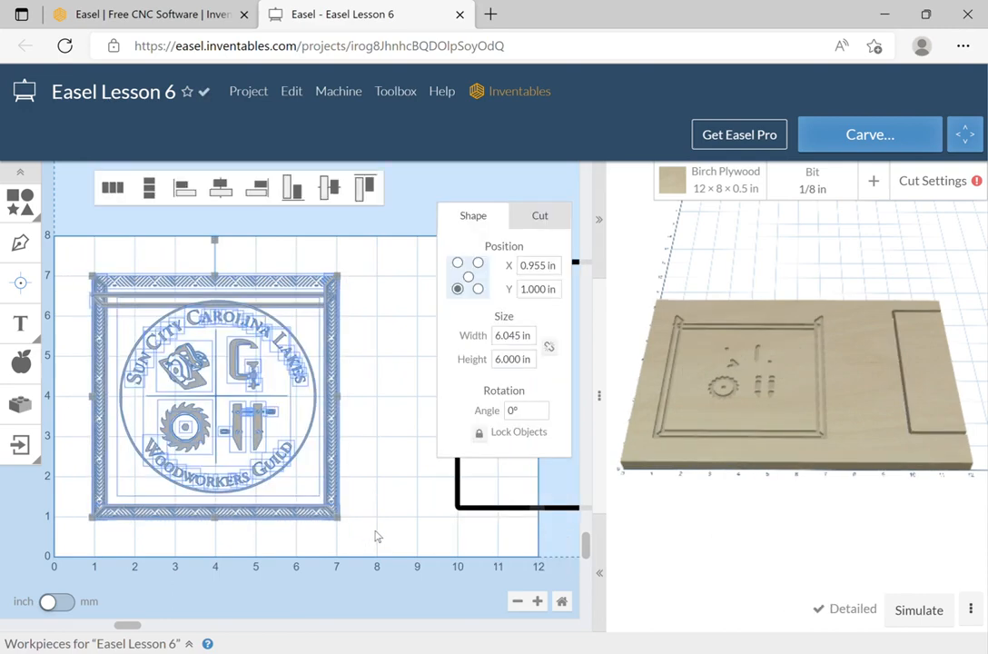
key("Delete")
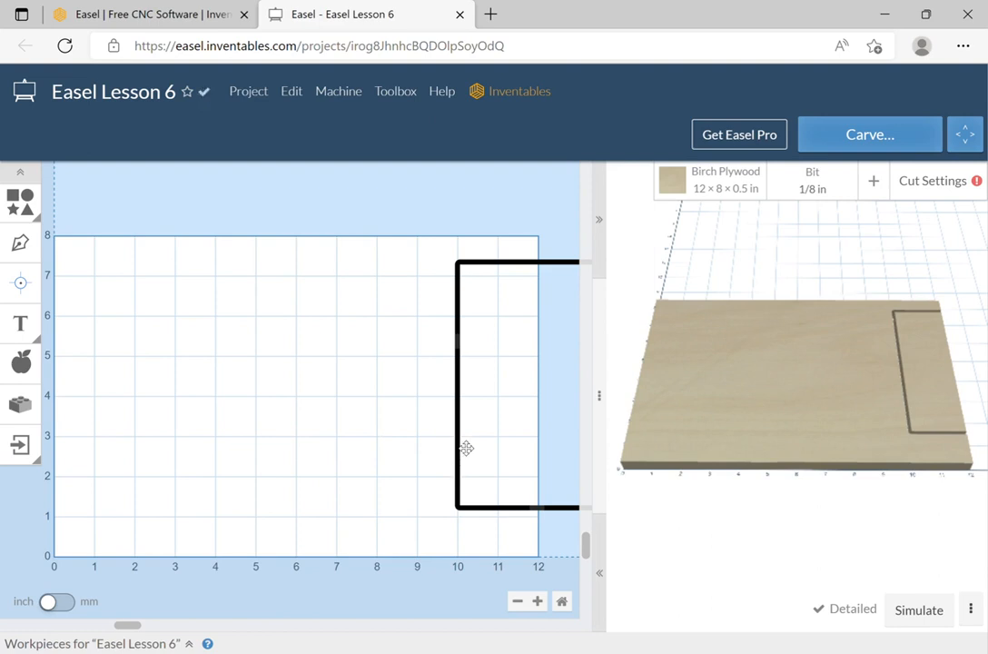
Move the 6 × 6 in square to X 1 in, Y 1 in, then deselect it.
left_click(457, 445)
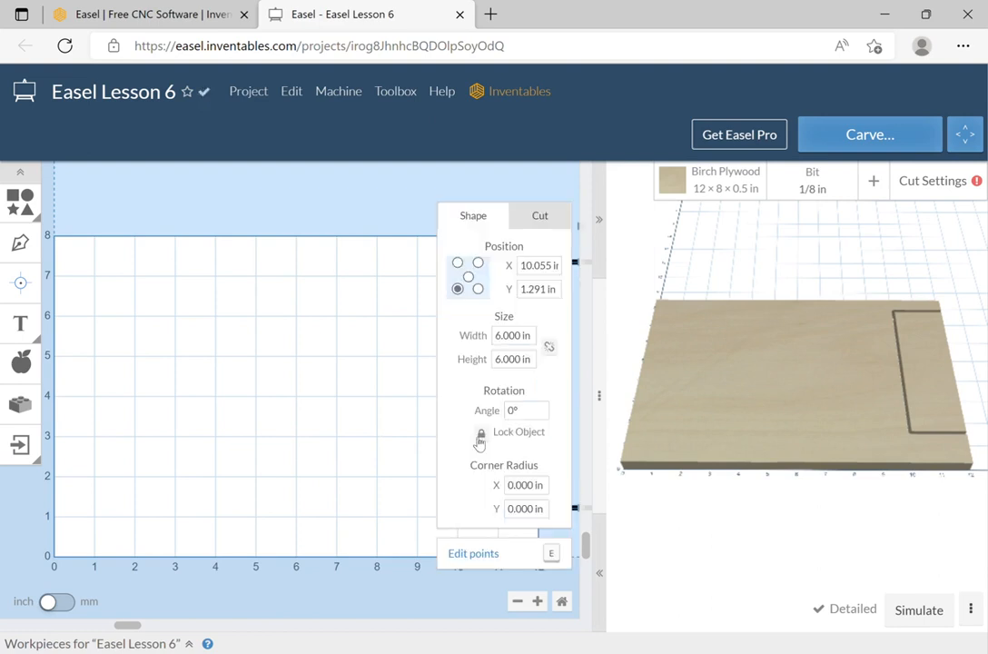
double_click(535, 265)
type("1")
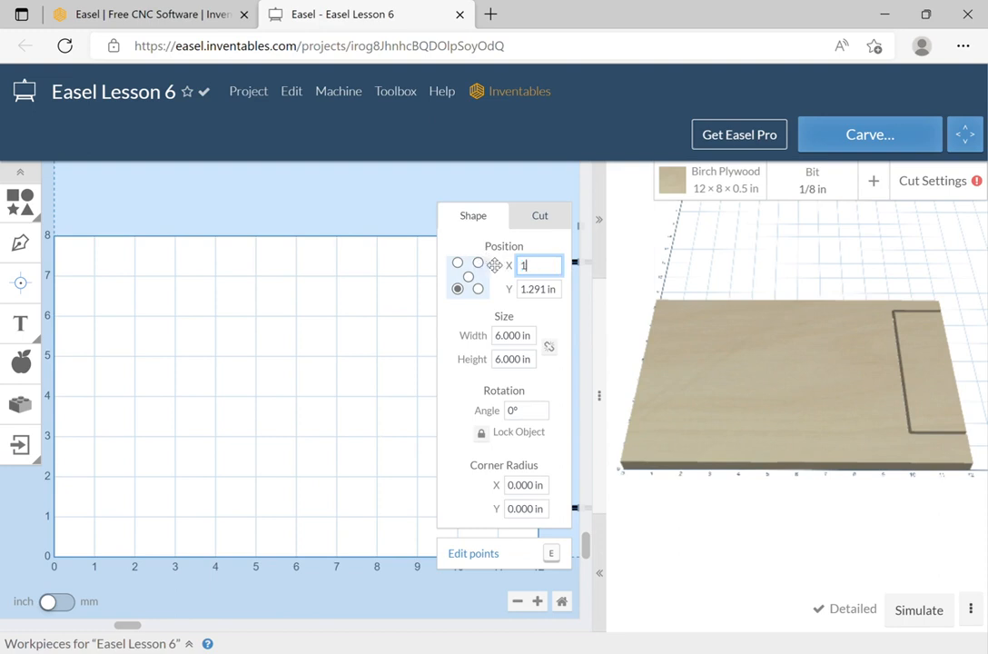
key("Tab")
type("1")
key("Tab")
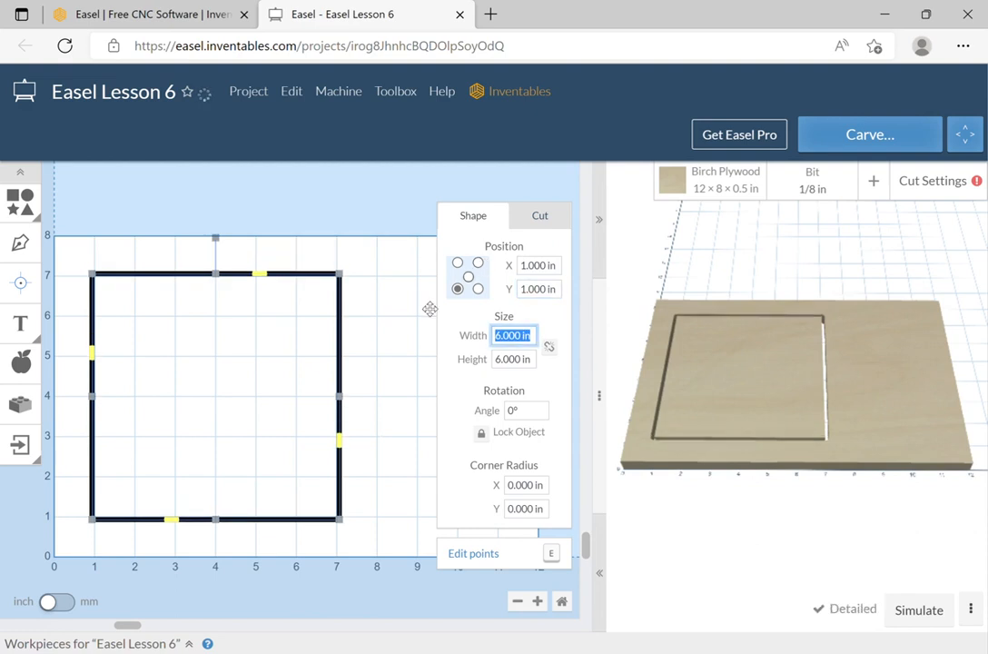
left_click(395, 393)
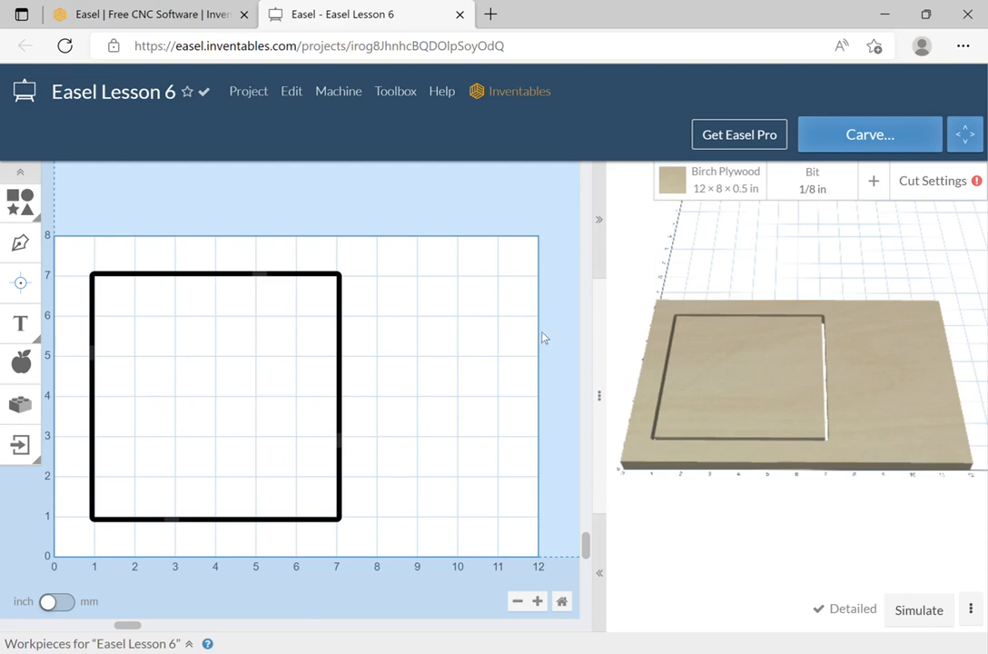
Simulate the square's toolpath from the start at 32x speed and skip to the end.
left_click(915, 607)
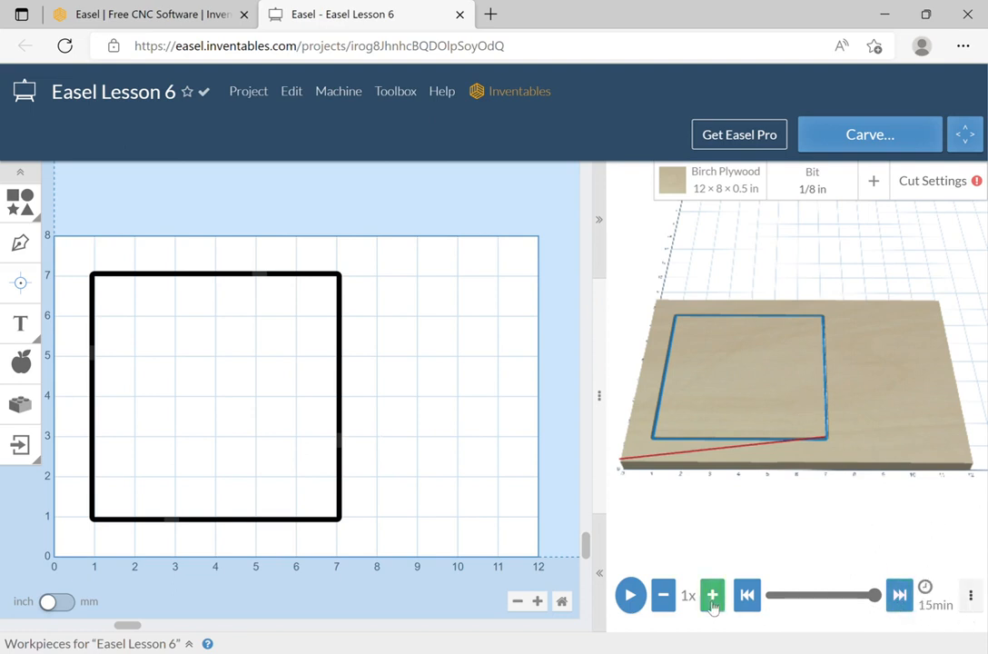
left_click(635, 599)
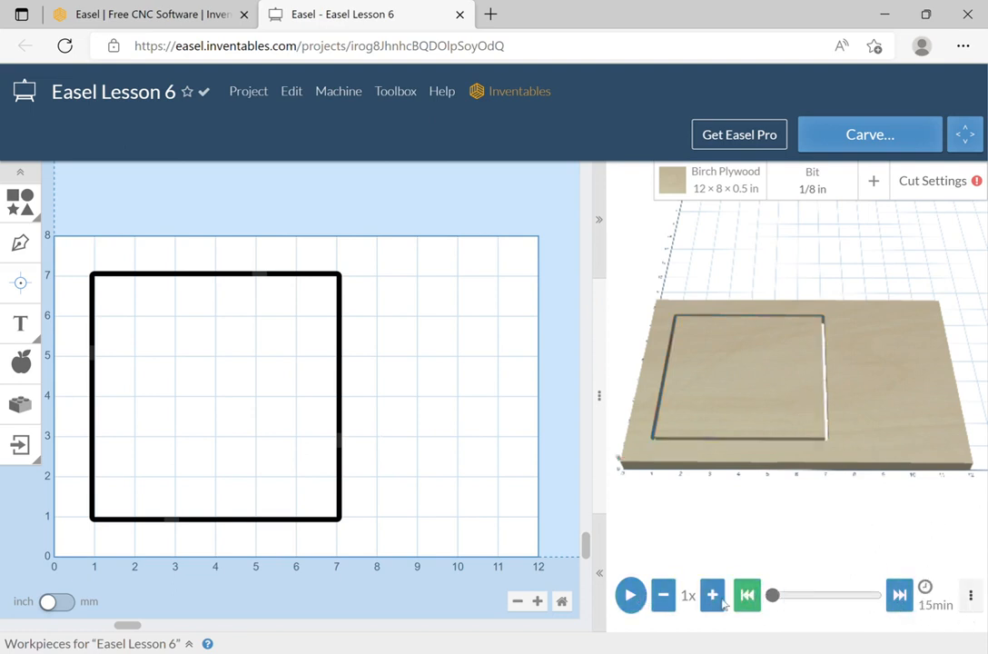
left_click(647, 600)
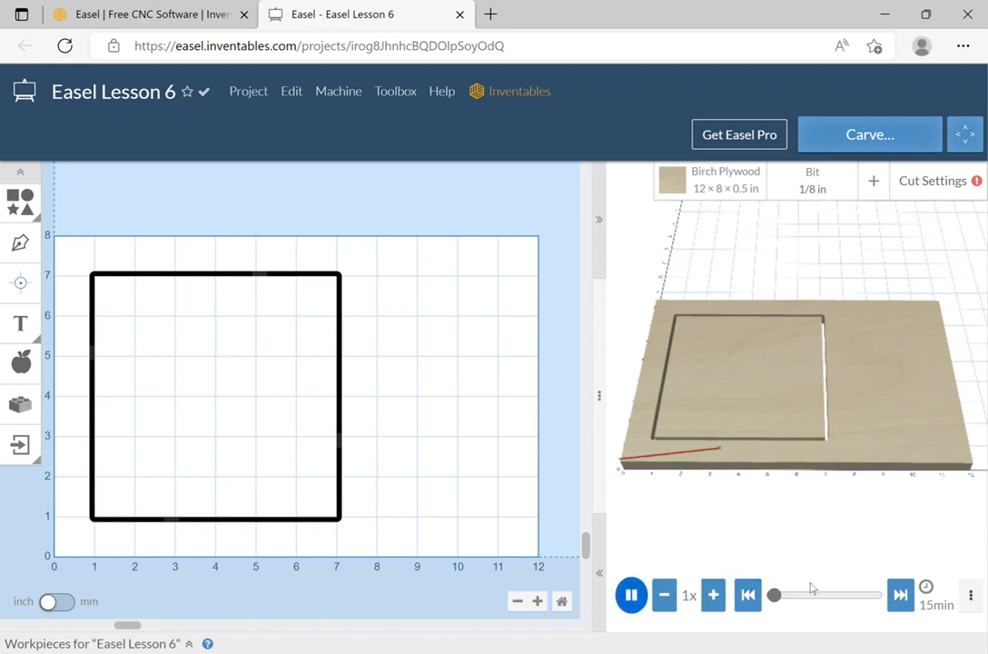
left_click(724, 595)
left_click(723, 595)
left_click(723, 596)
left_click(723, 596)
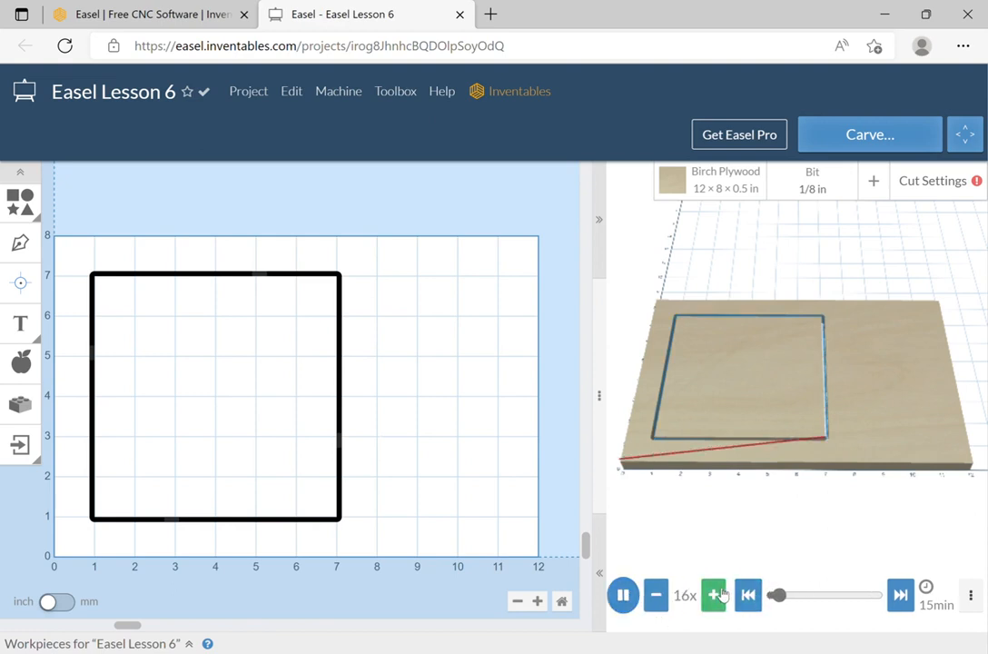
left_click(714, 594)
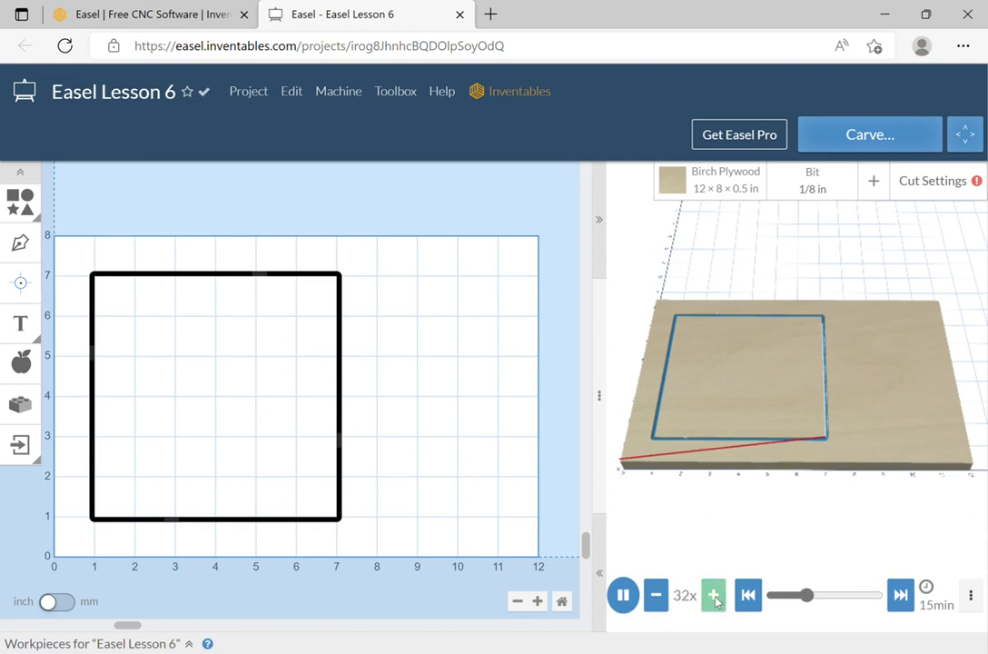
left_click(911, 604)
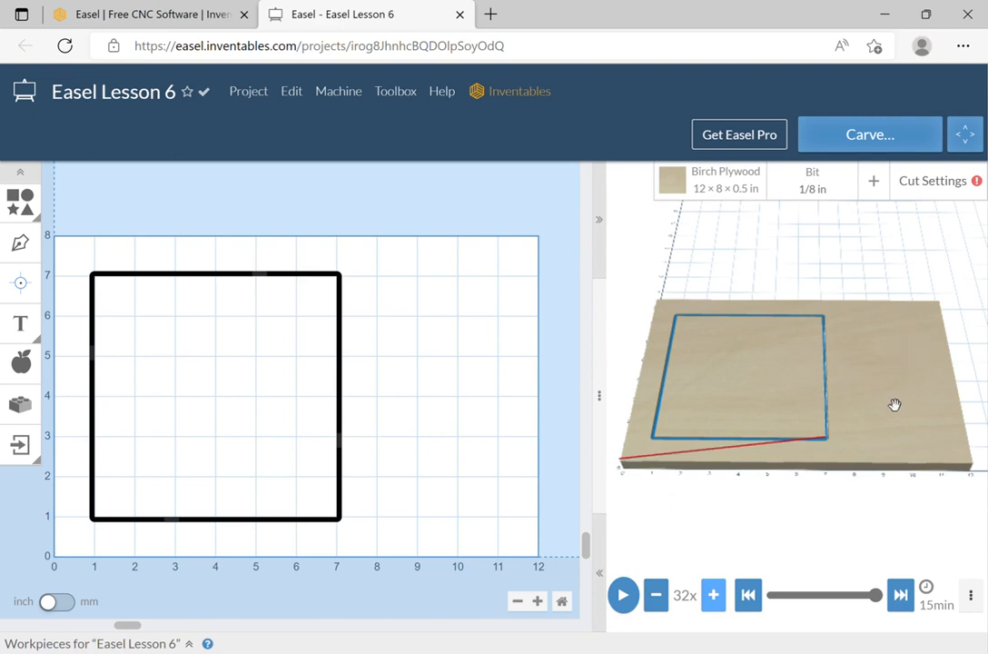
Switch the cutting bit to the 60° V-bit.
left_click(818, 188)
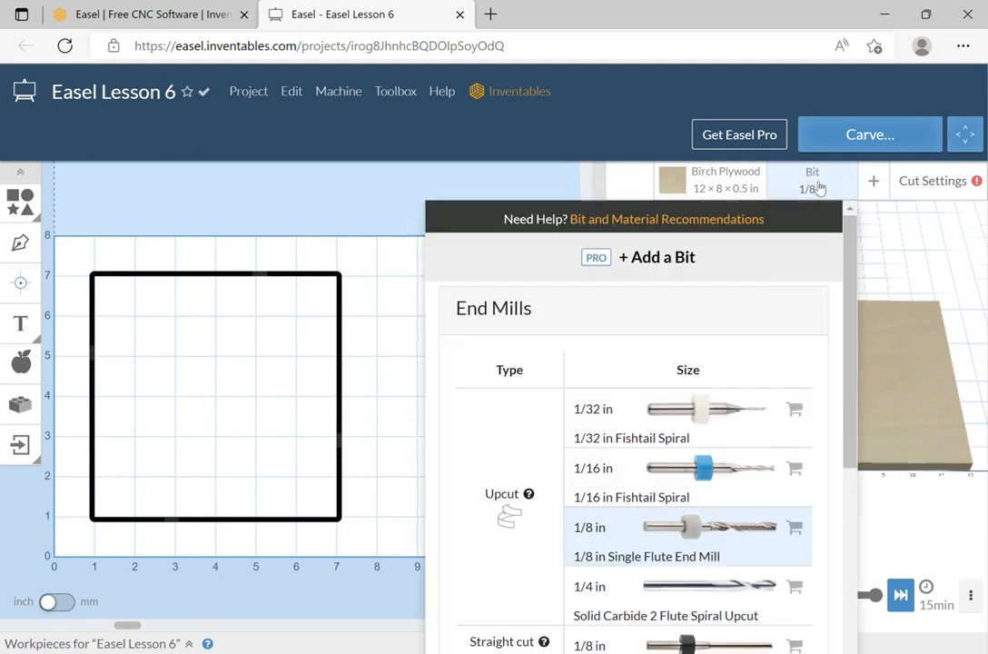
scroll(767, 434, "down", 2)
scroll(763, 426, "down", 2)
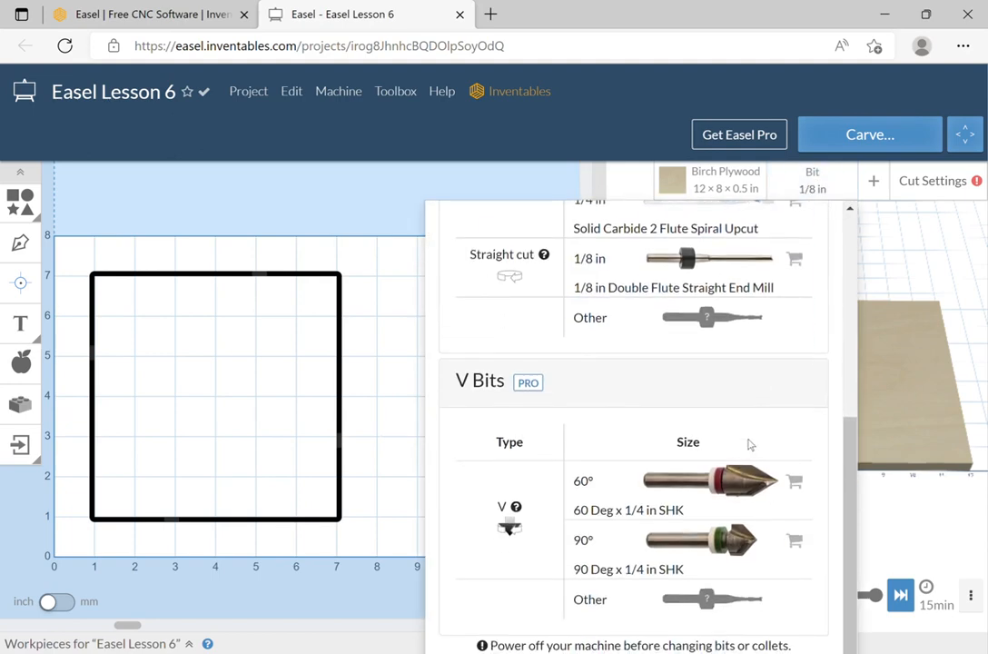
left_click(740, 482)
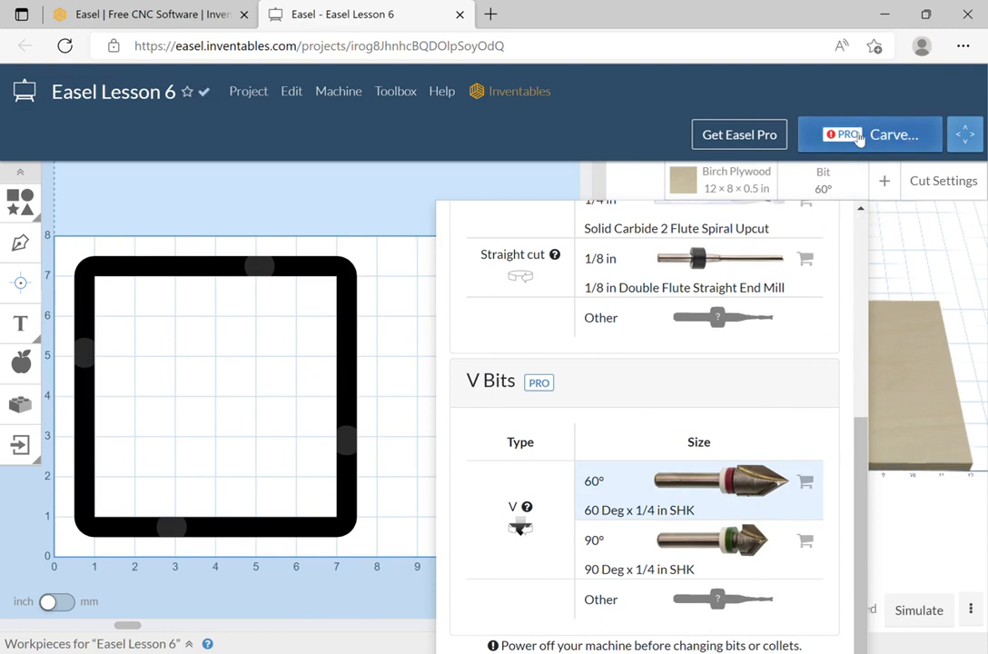
Change the bit to the 1/8 in Single Flute End Mill under End Mills.
scroll(891, 307, "up", 5)
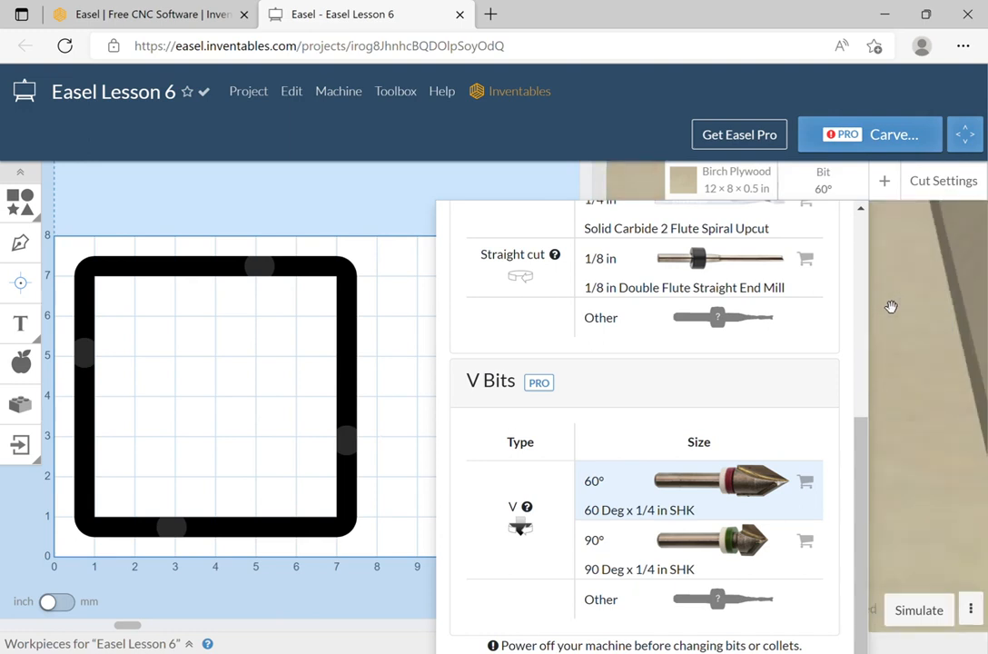
scroll(889, 310, "down", 3)
scroll(887, 313, "up", 2)
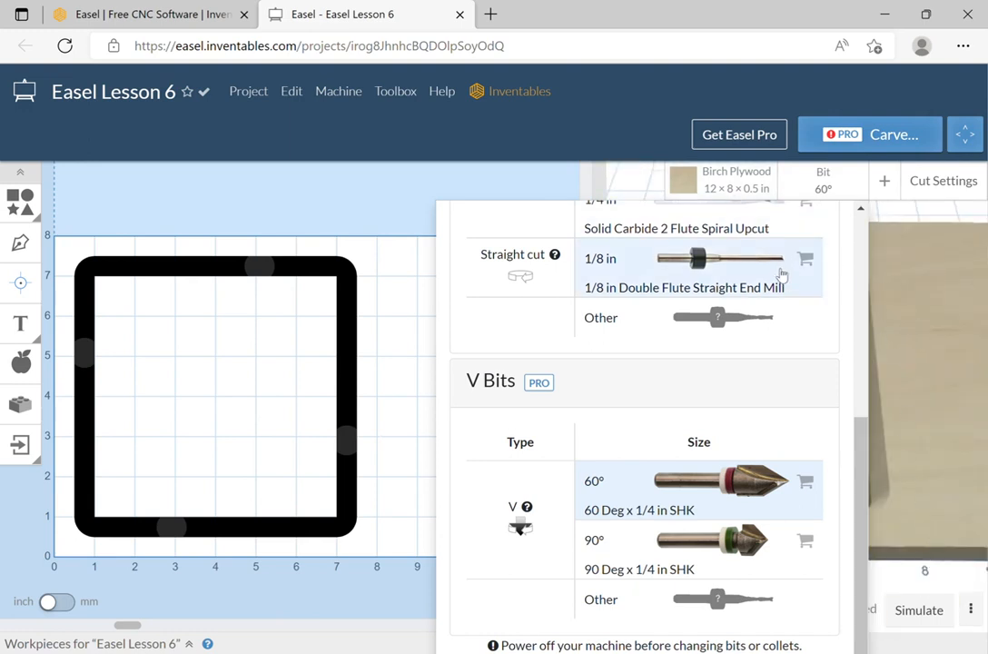
scroll(780, 274, "up", 3)
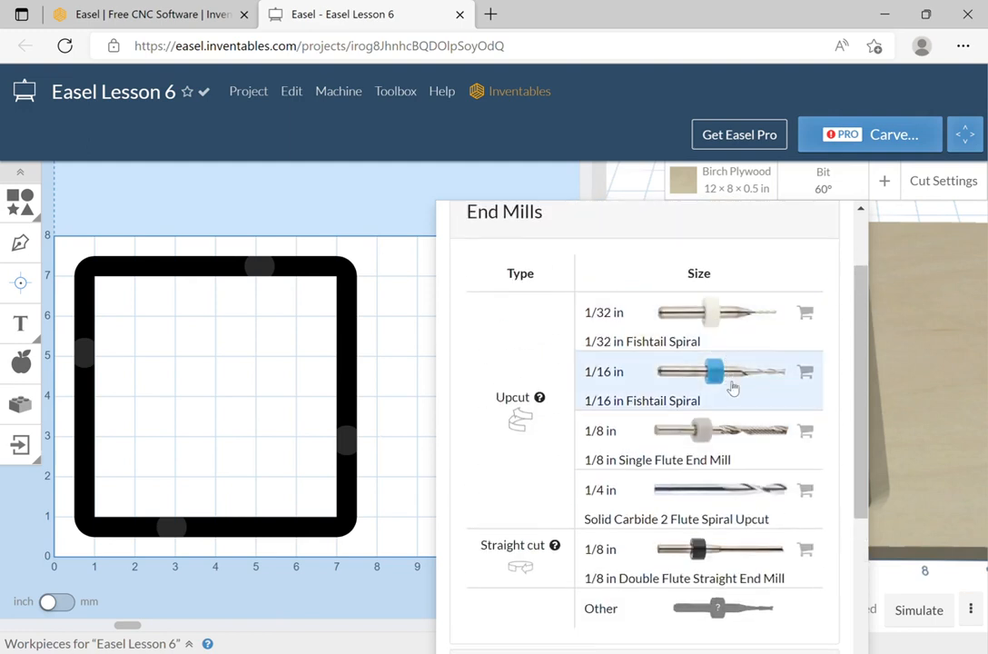
left_click(735, 443)
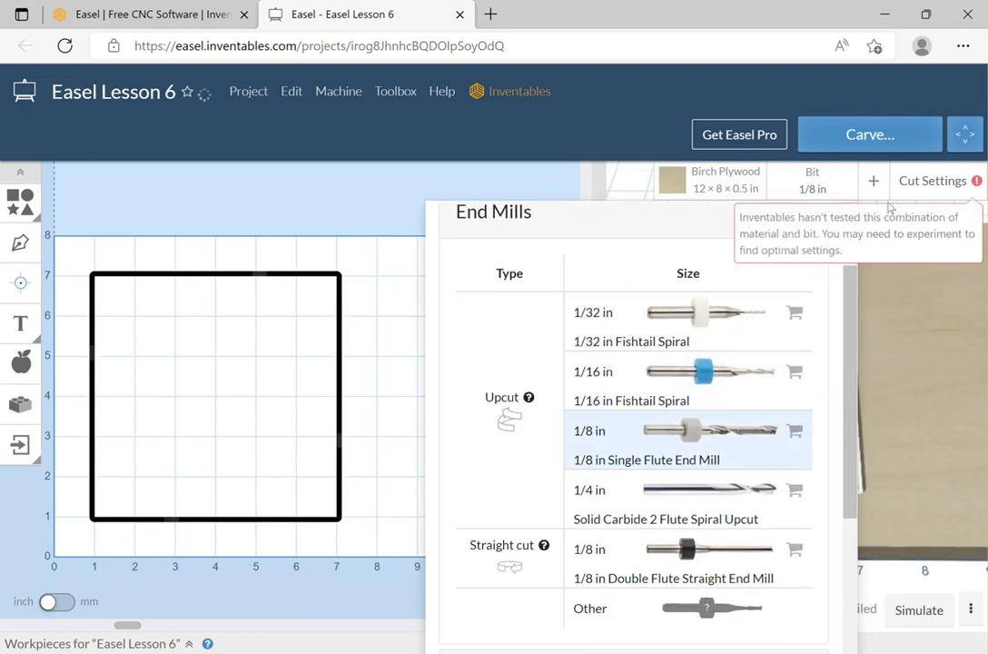
Close the bit list and pan the 3D preview across the plywood sheet.
left_click(900, 307)
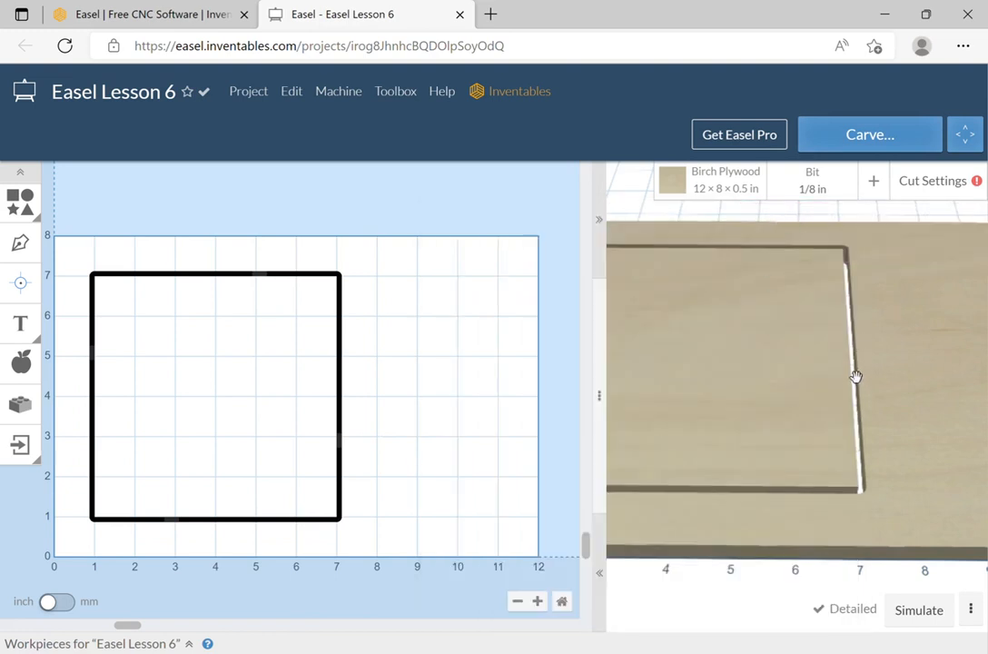
scroll(854, 377, "down", 5)
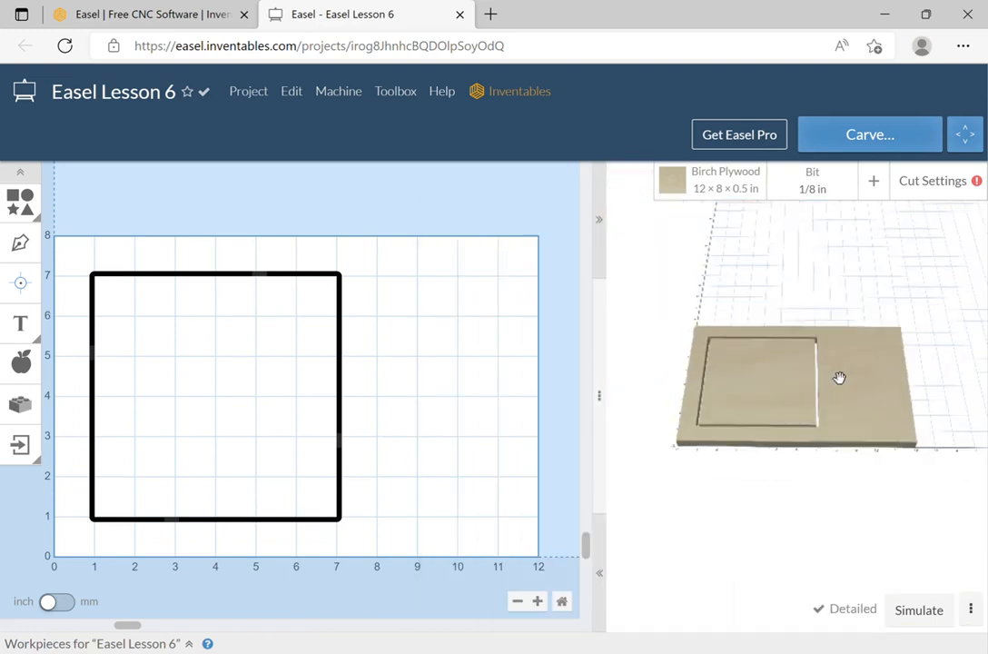
scroll(840, 377, "up", 4)
right_click_drag(811, 378, 832, 375)
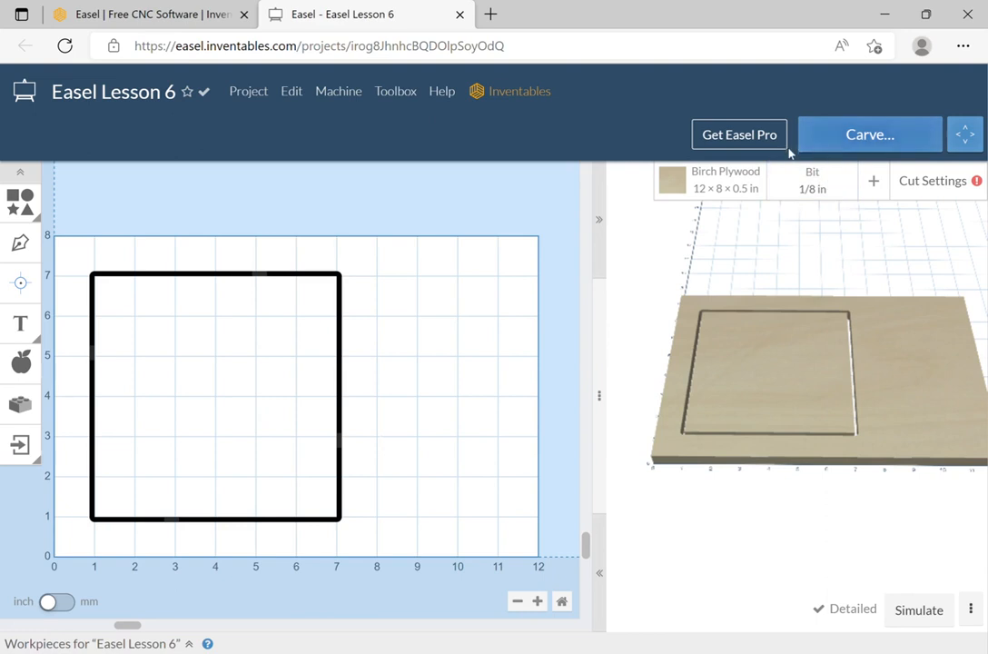
mouse_move(975, 182)
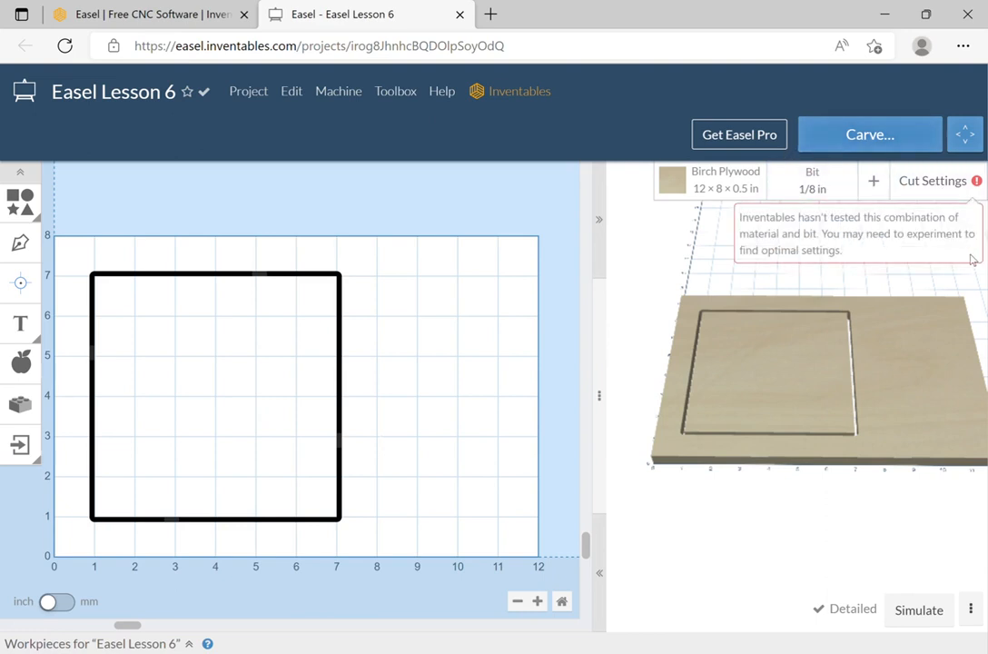
In Manual cut settings, try raster X and Y fills, then return to Offset fill.
left_click(964, 182)
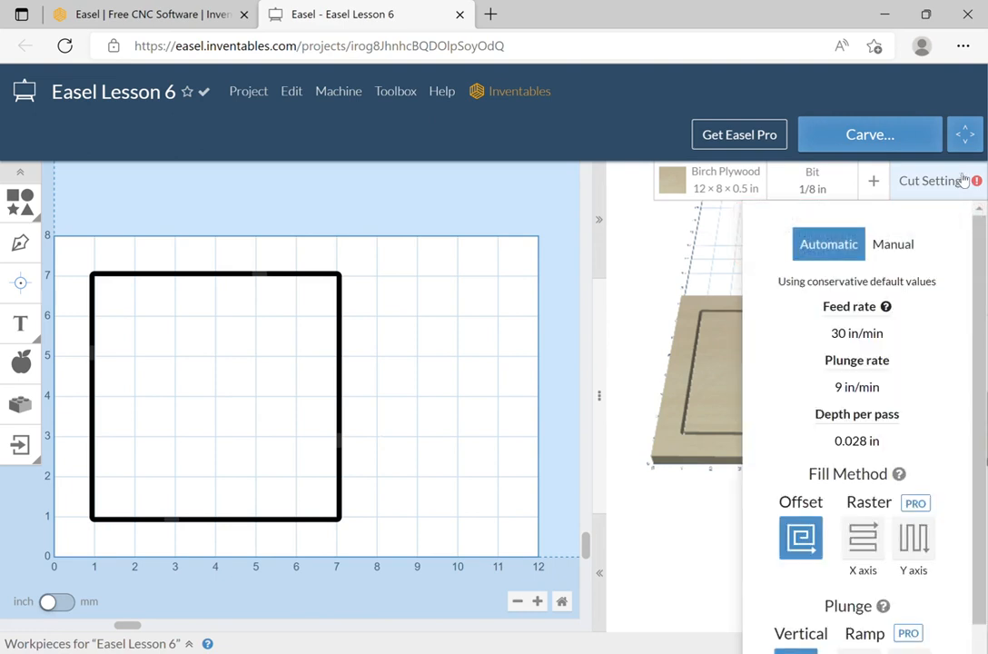
left_click(895, 243)
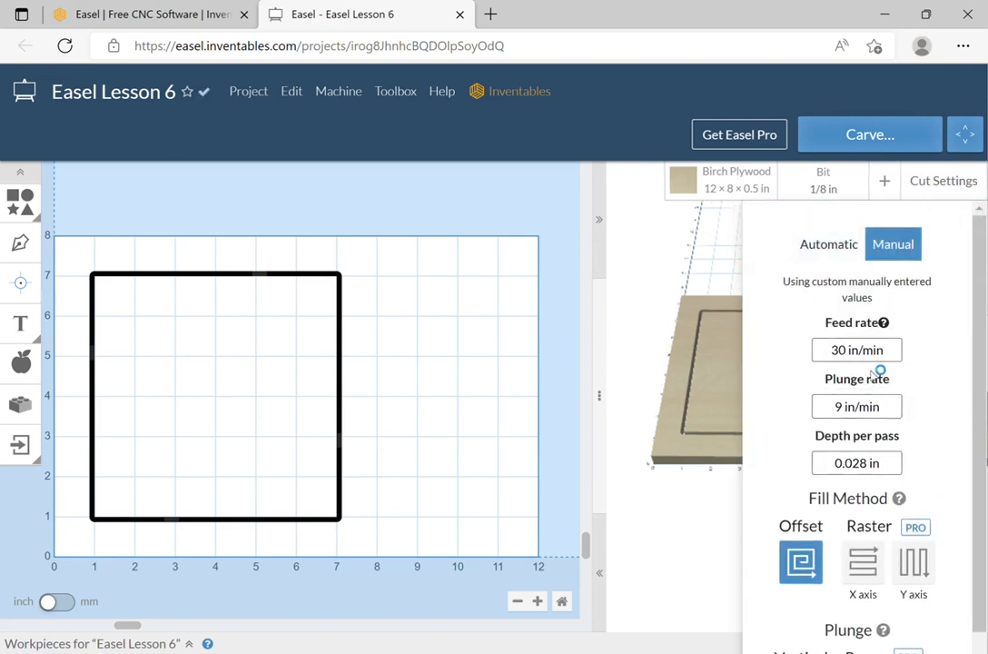
scroll(862, 490, "down", 1)
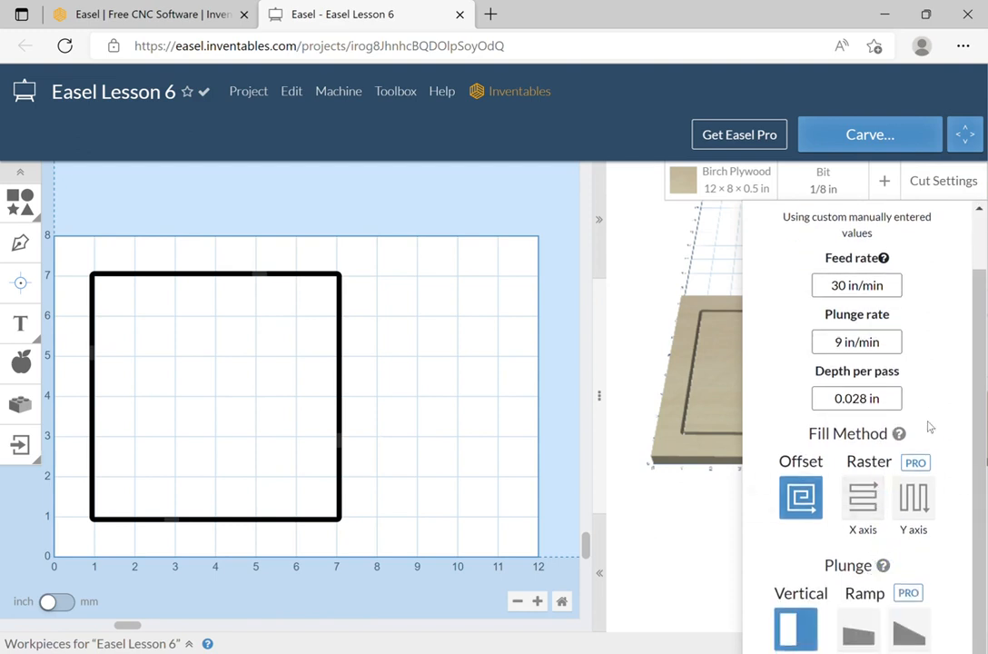
left_click(867, 505)
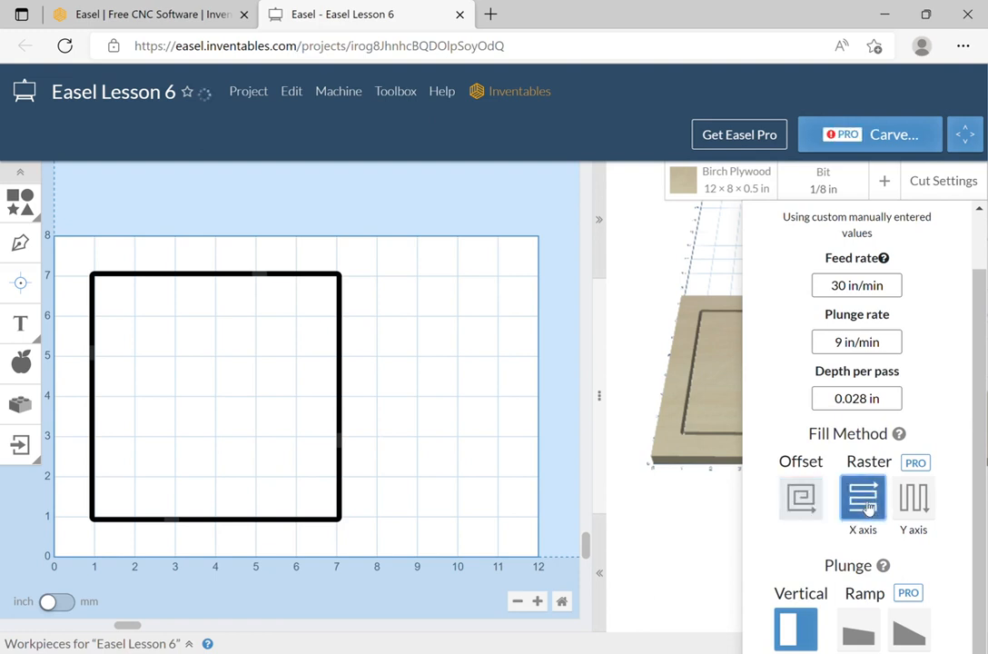
left_click(921, 502)
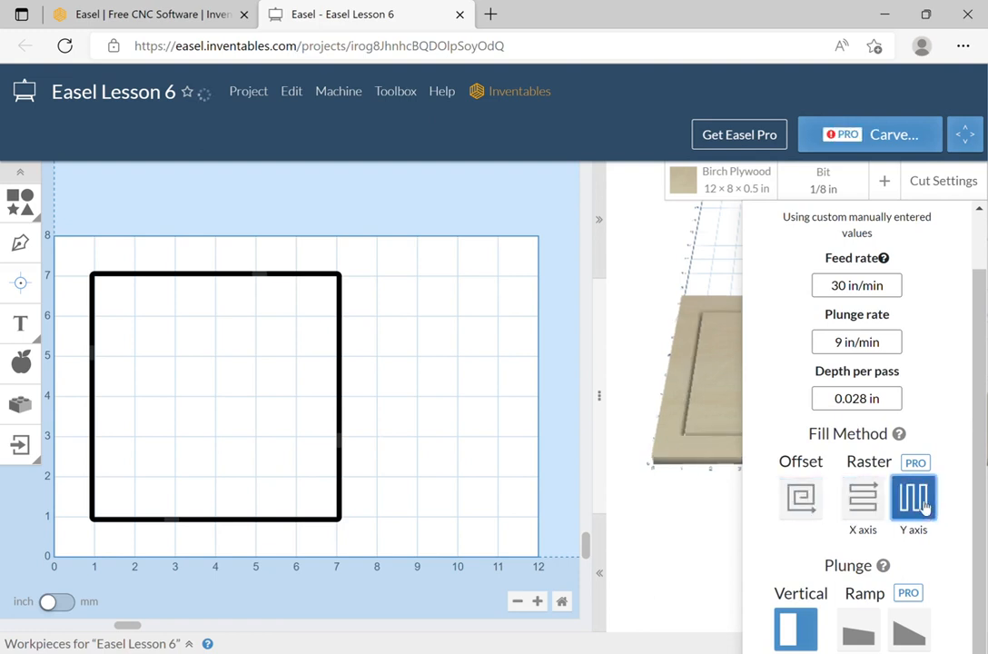
mouse_move(917, 468)
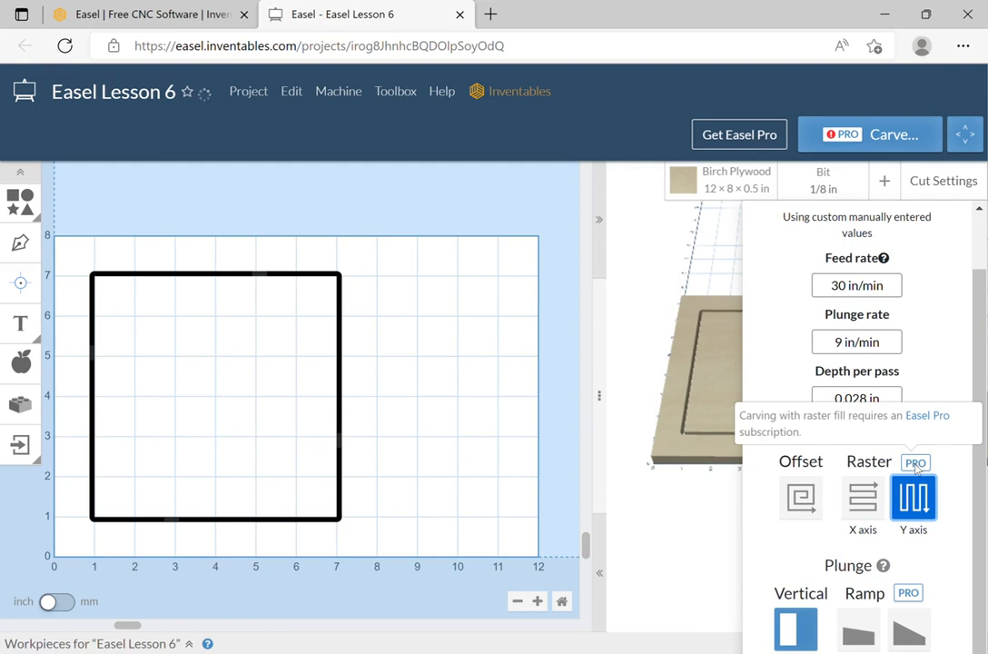
left_click(863, 498)
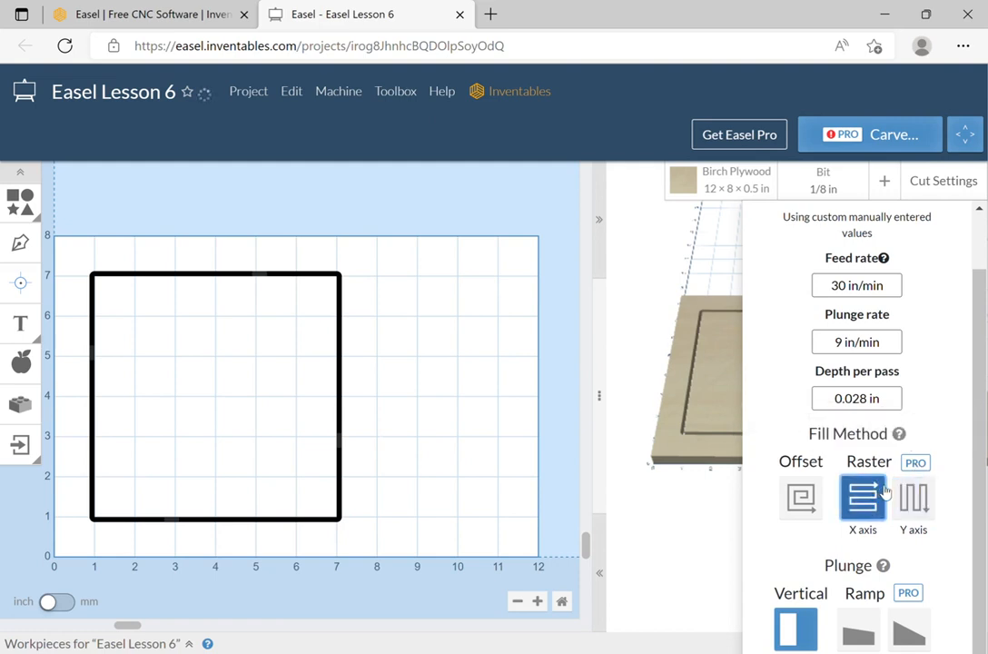
left_click(799, 496)
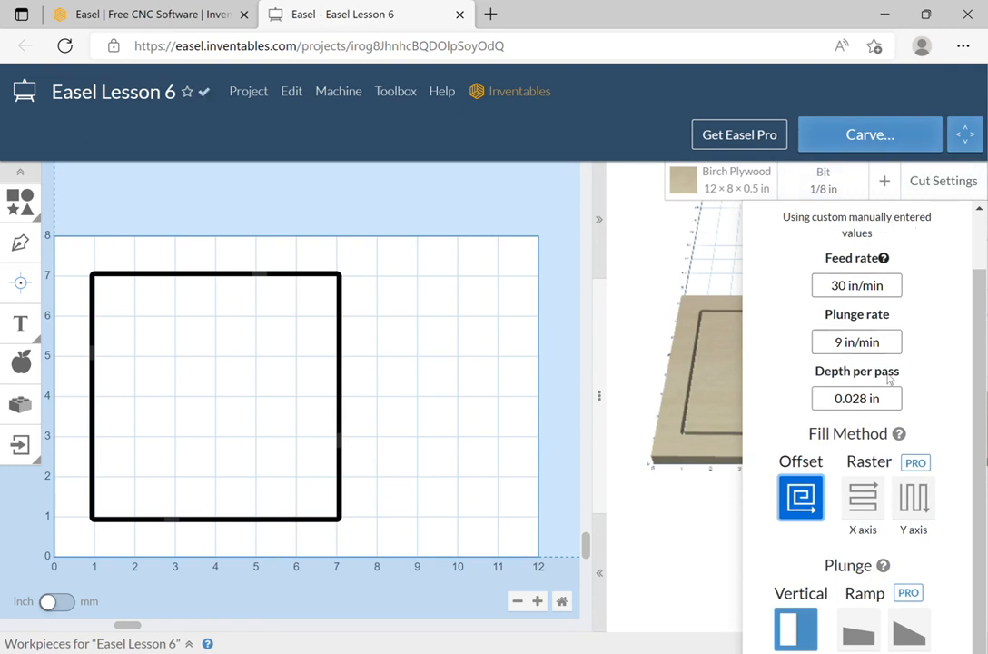
left_click(913, 496)
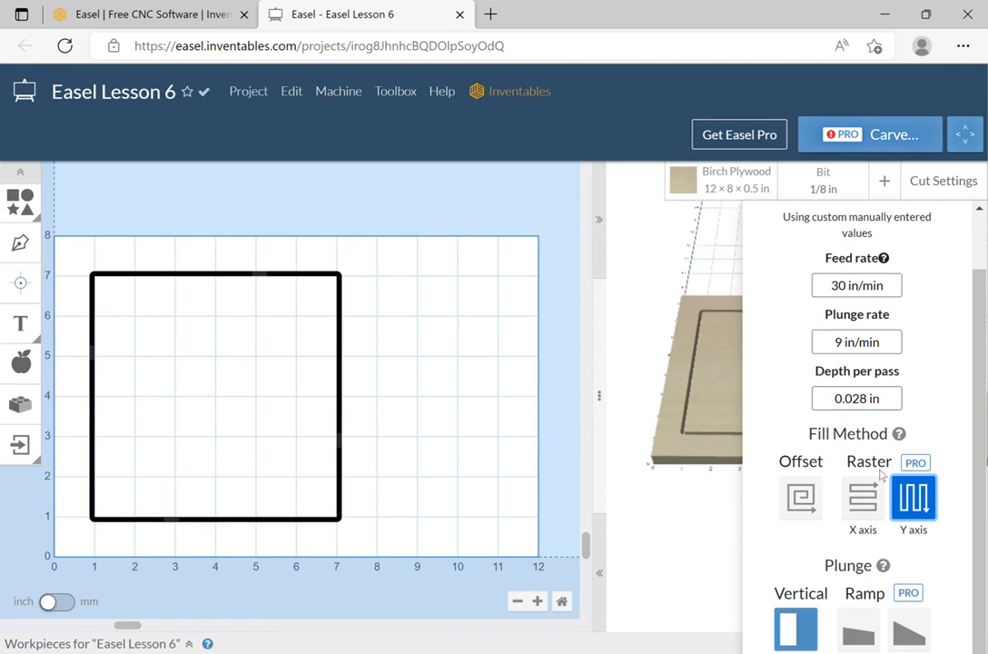
left_click(864, 499)
left_click(801, 497)
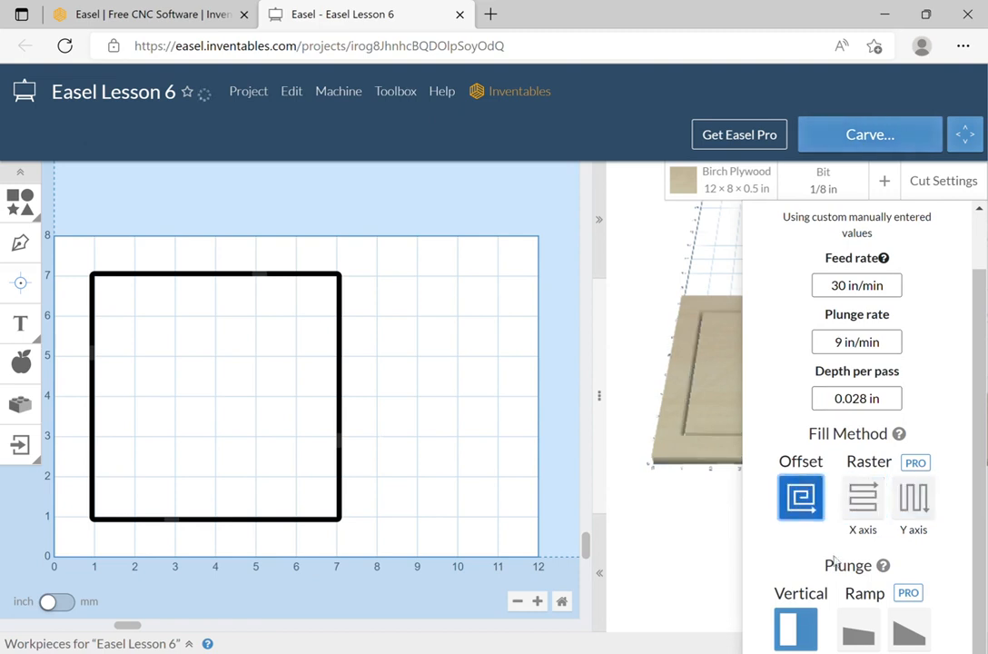
Try the ramp plunge options, revert to Vertical plunge, and restore Automatic settings.
left_click(866, 628)
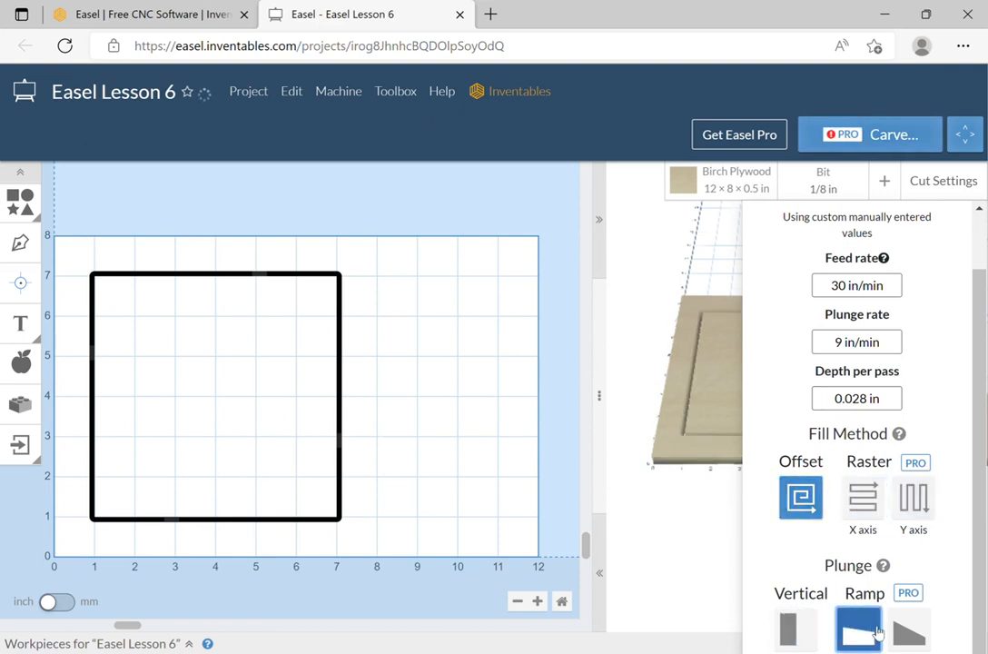
left_click(911, 636)
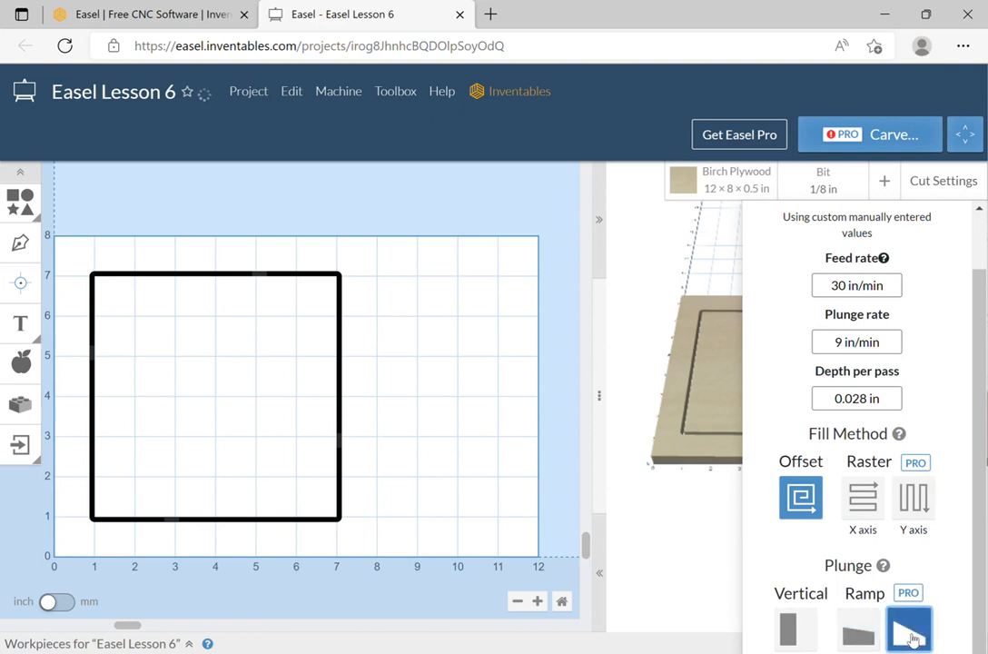
left_click(858, 628)
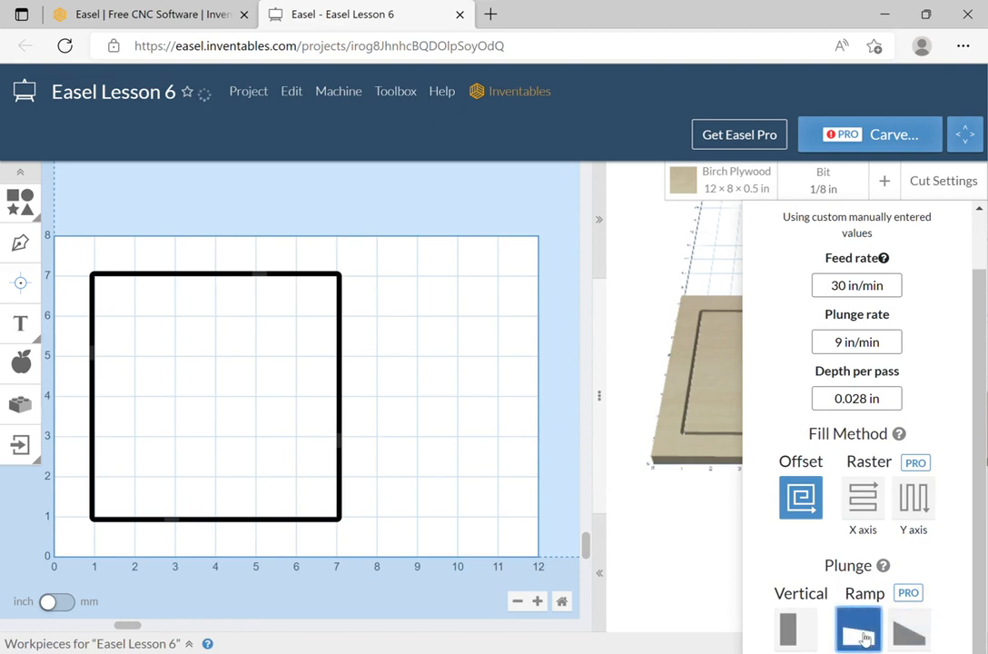
left_click(808, 635)
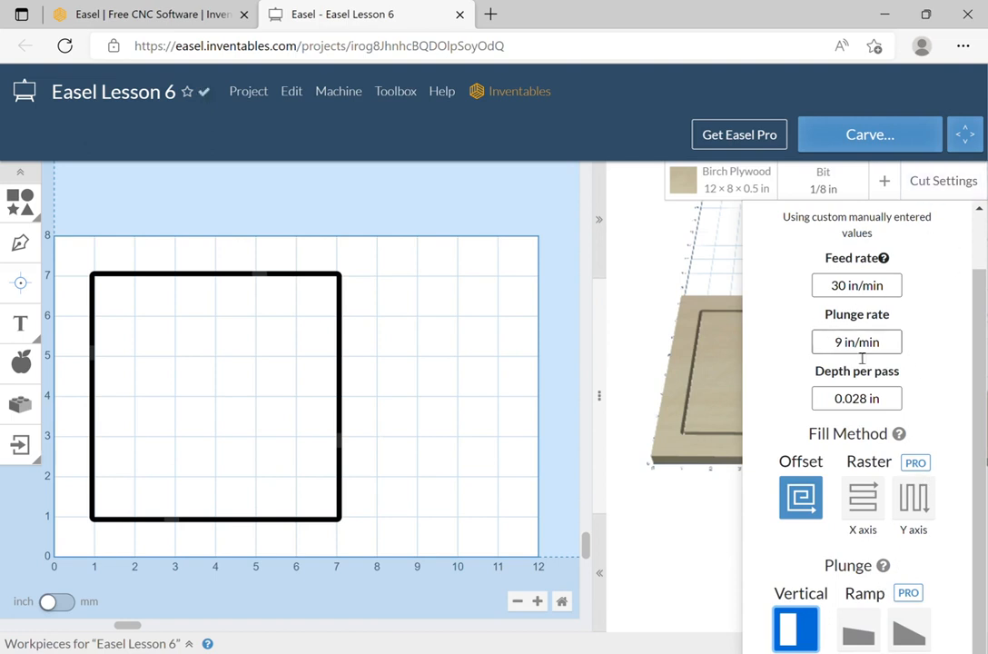
scroll(921, 263, "up", 2)
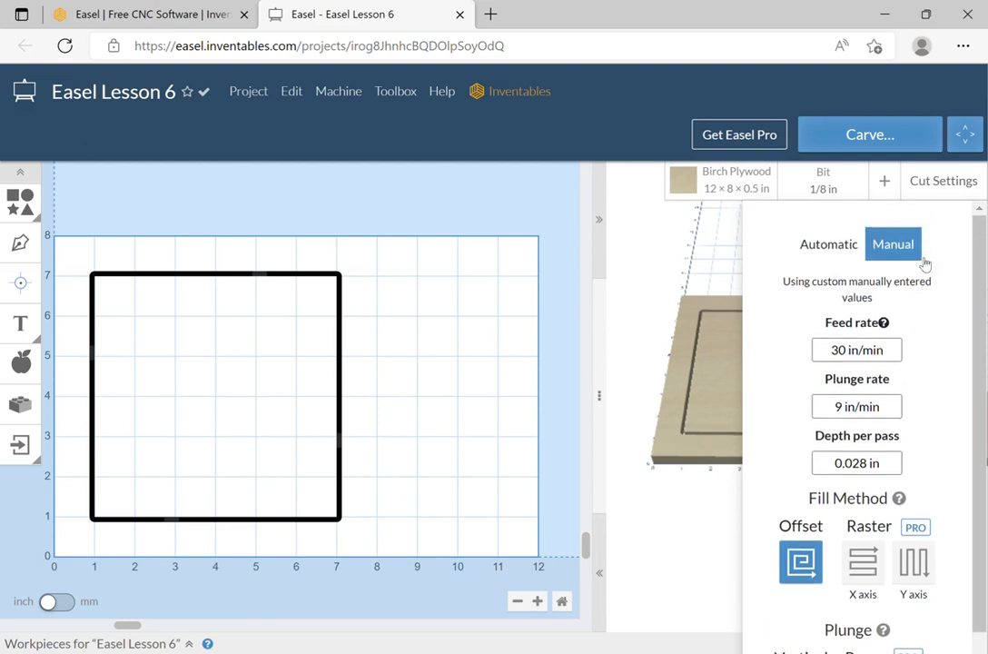
left_click(829, 245)
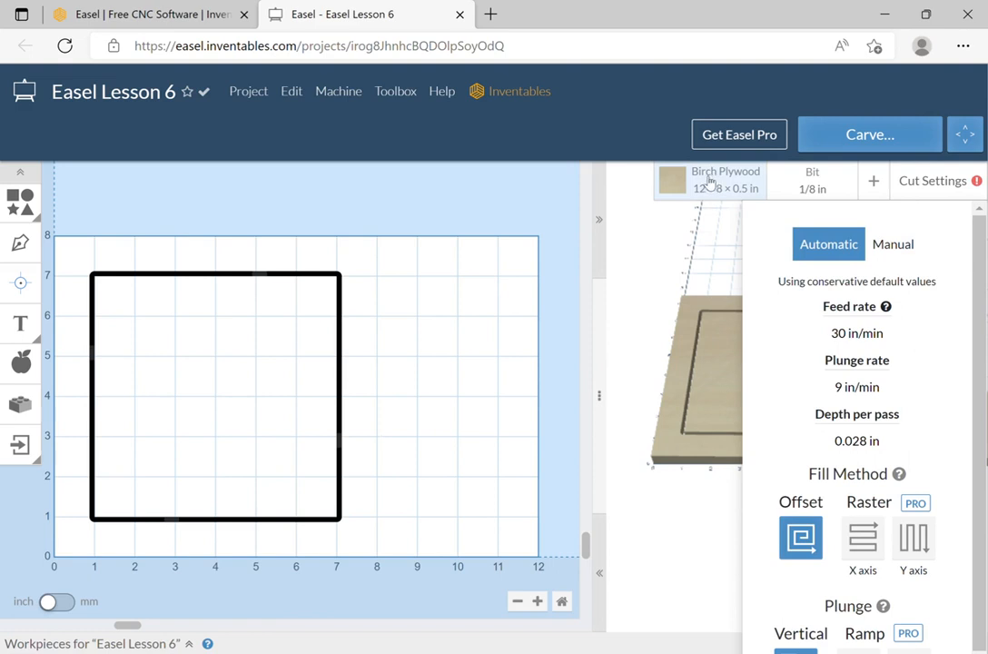
Add Cherry Wood from the Inventables material catalogue to the toolbox materials.
left_click(706, 243)
left_click(711, 182)
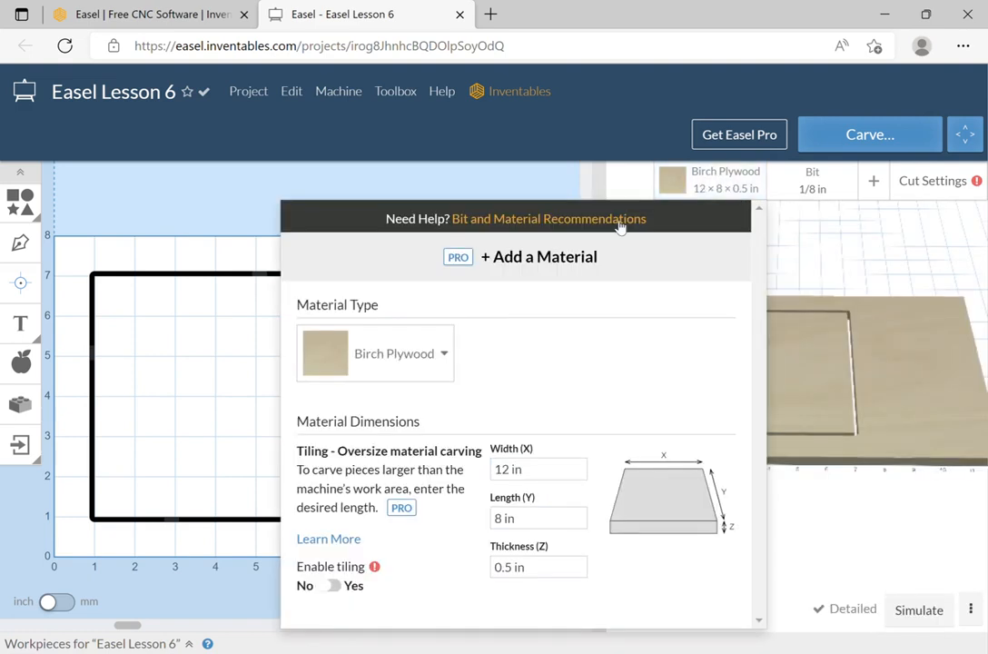
left_click(509, 257)
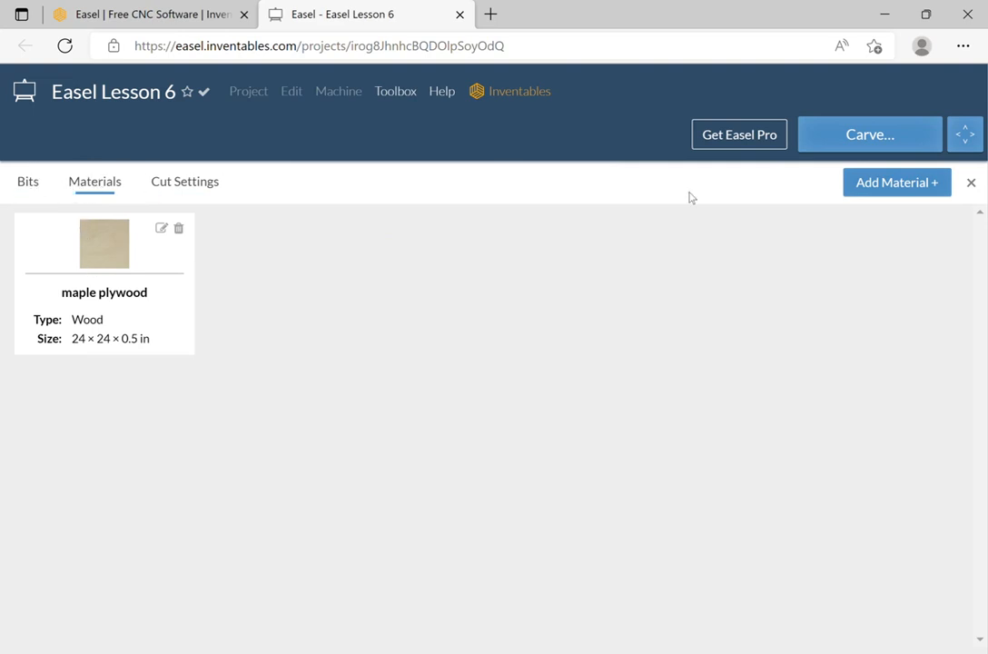
left_click(904, 183)
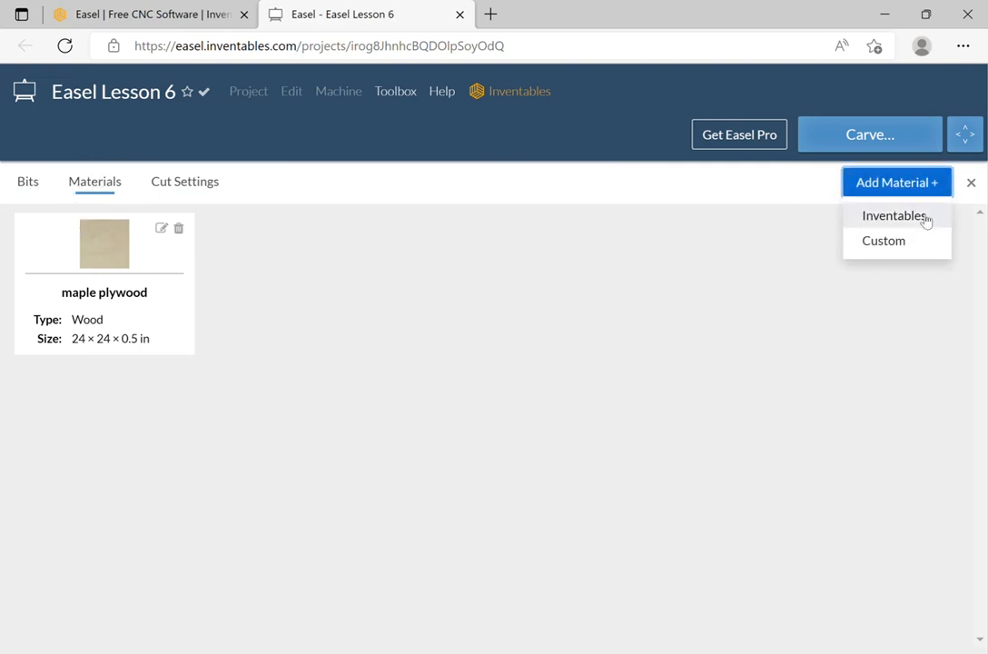
left_click(917, 218)
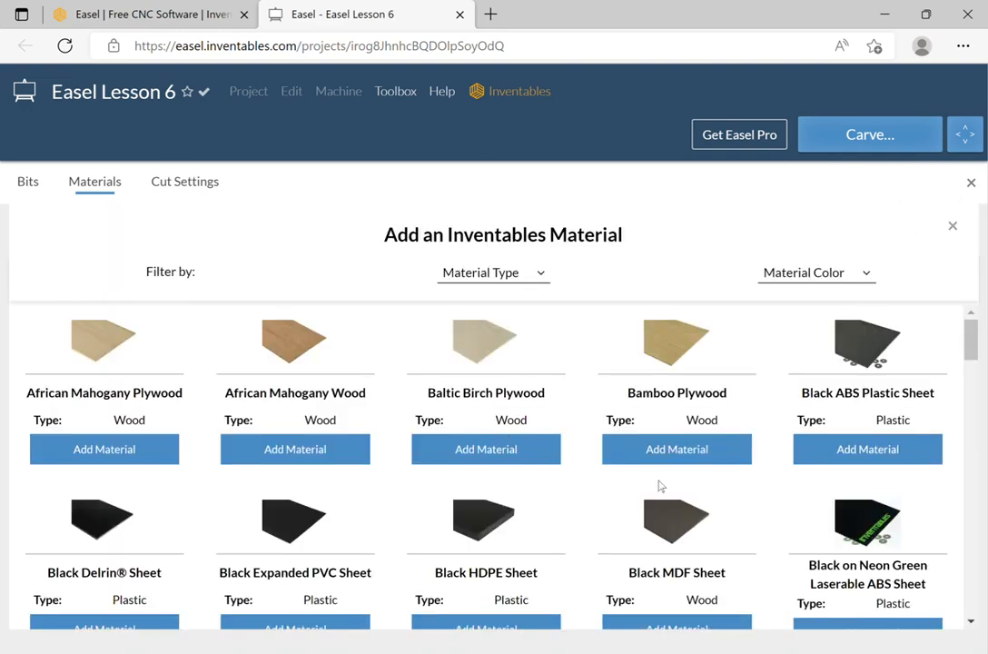
scroll(645, 434, "down", 3)
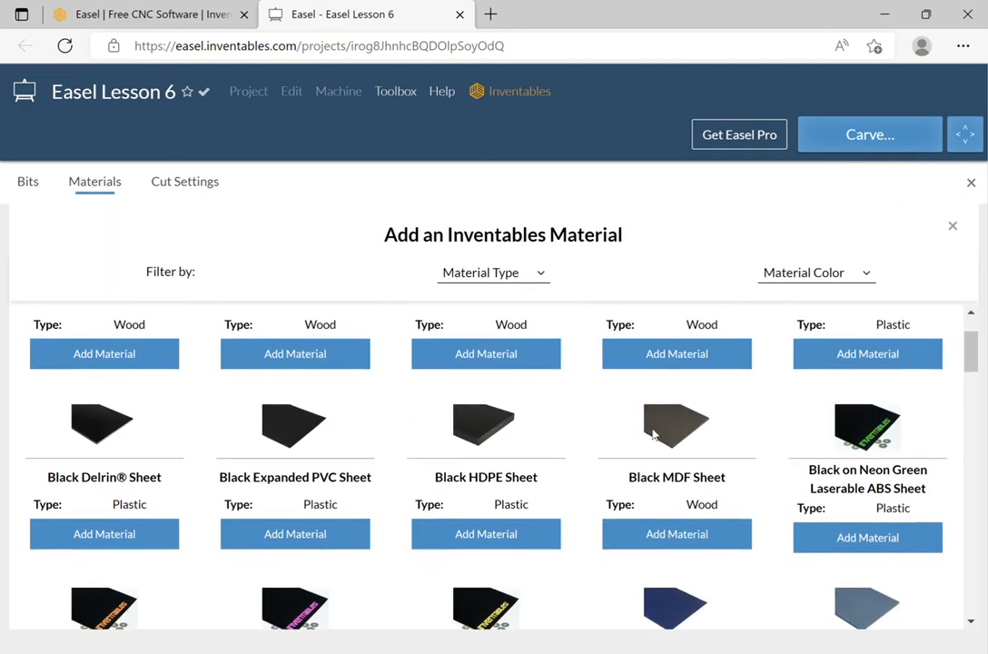
scroll(699, 403, "down", 3)
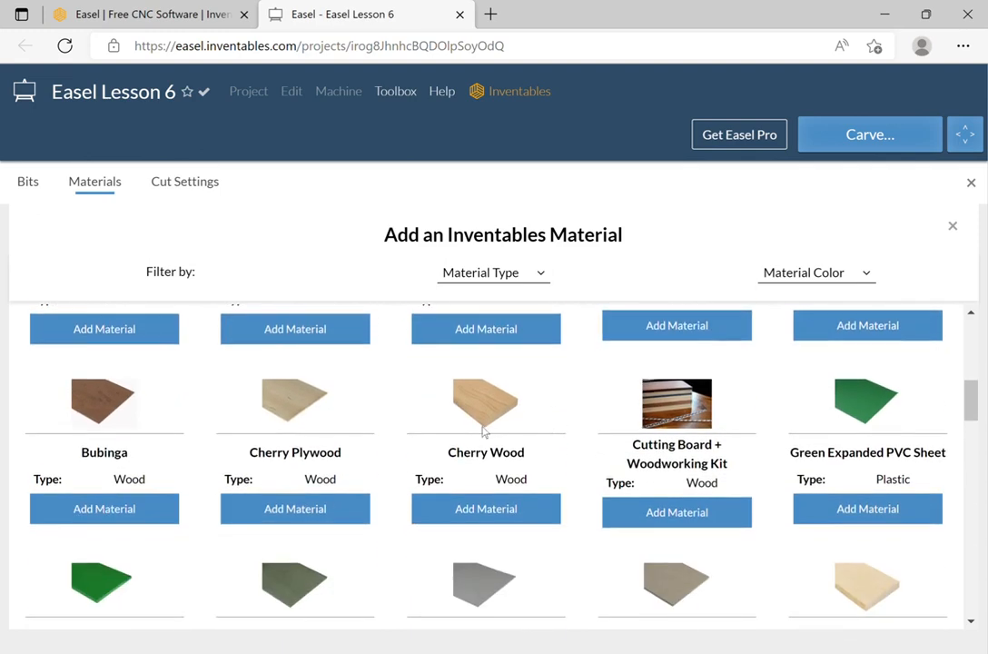
left_click(504, 515)
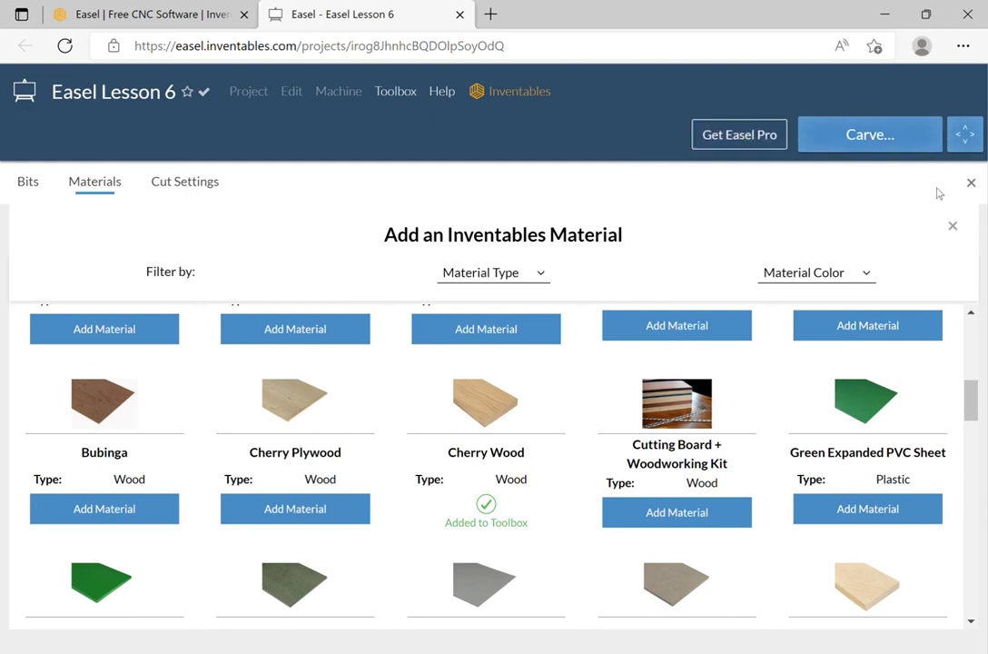
left_click(952, 225)
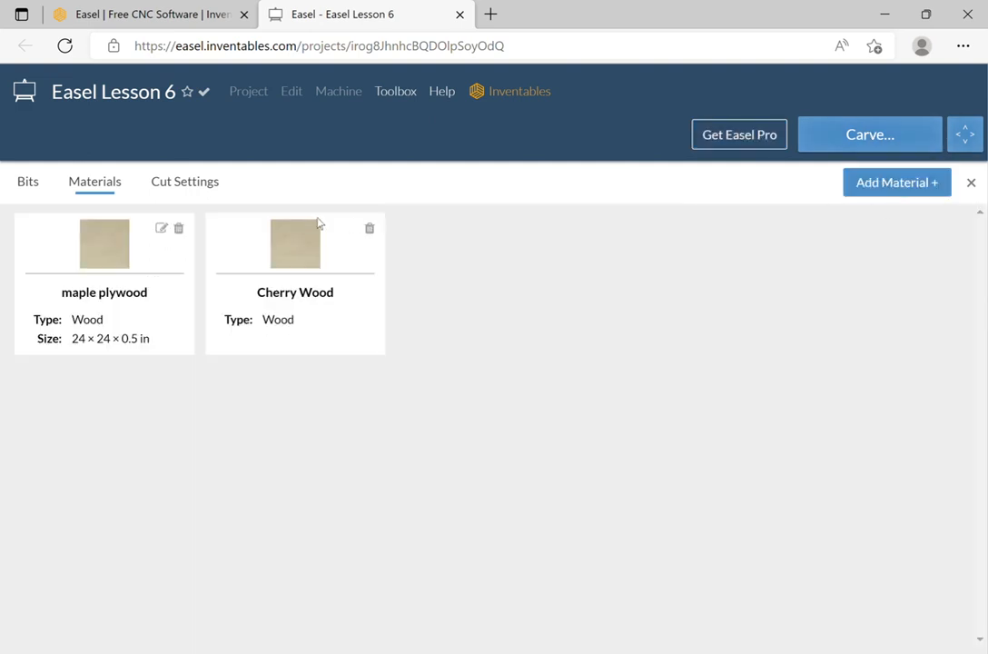
Set the project material to Cherry Wood, 12 × 8 × 0.5 in, then reopen the toolbox materials manager.
left_click(971, 182)
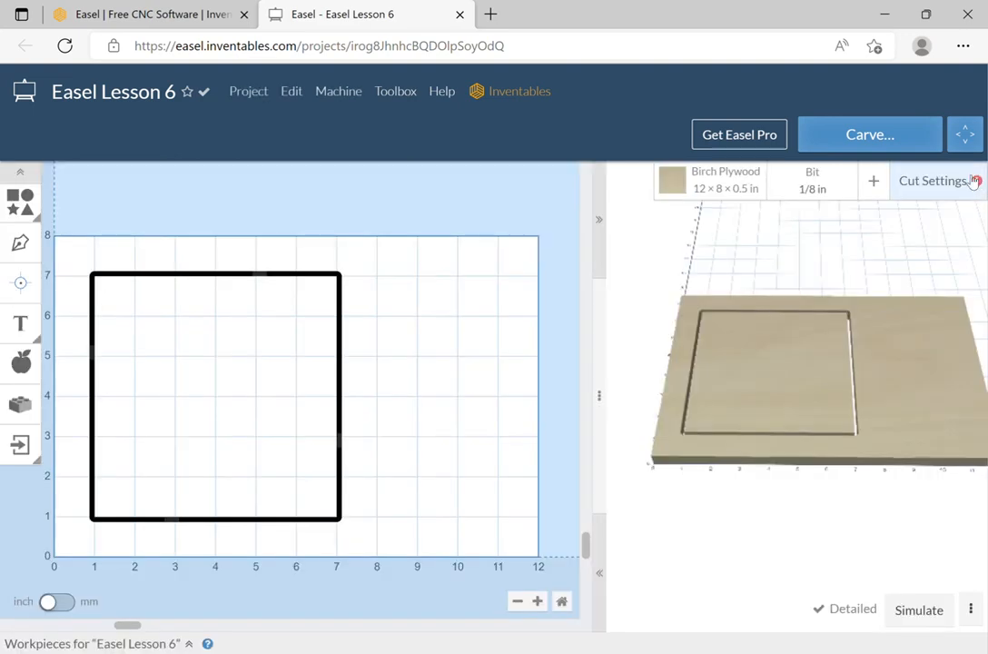
left_click(726, 177)
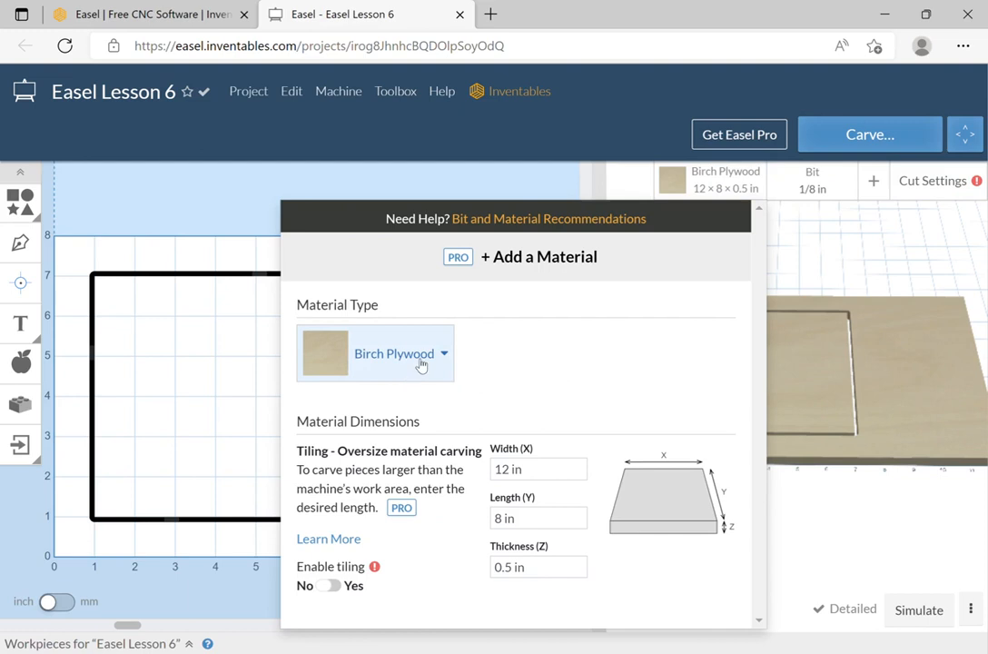
left_click(450, 353)
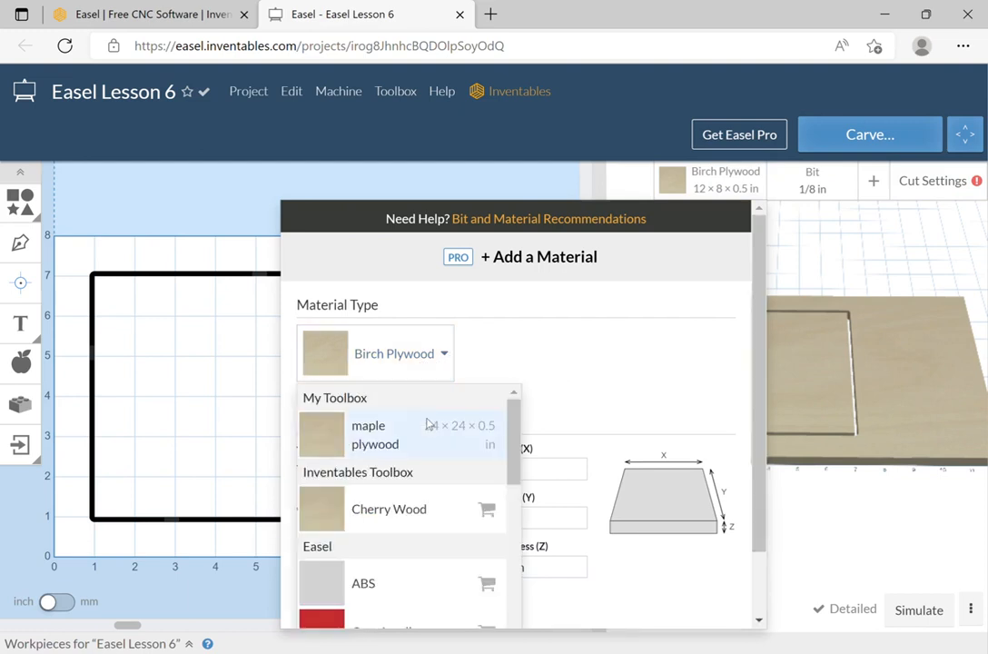
left_click(418, 510)
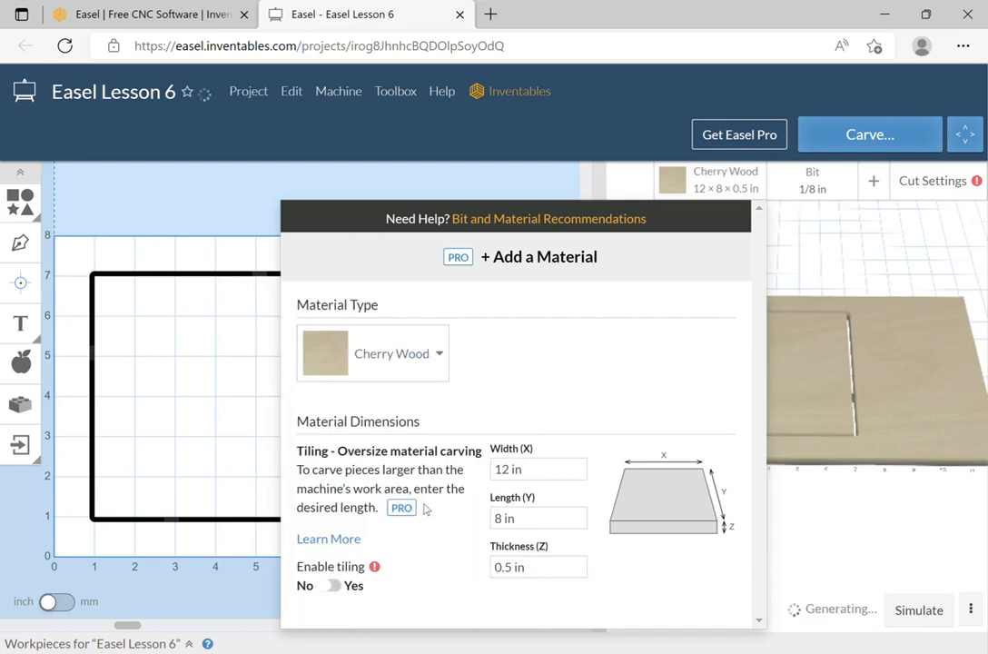
left_click(839, 268)
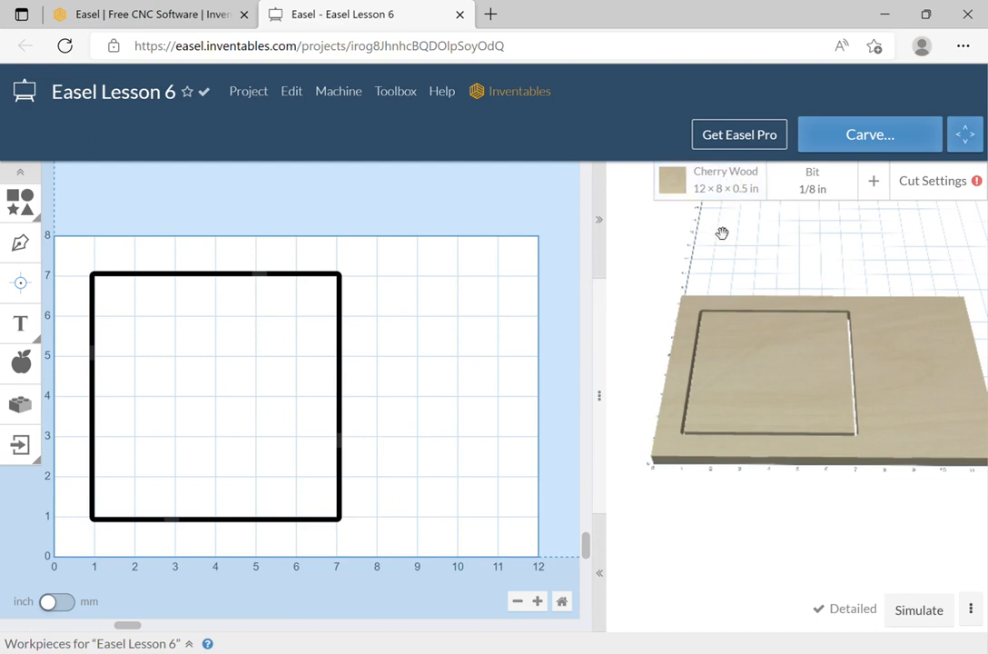
left_click(679, 185)
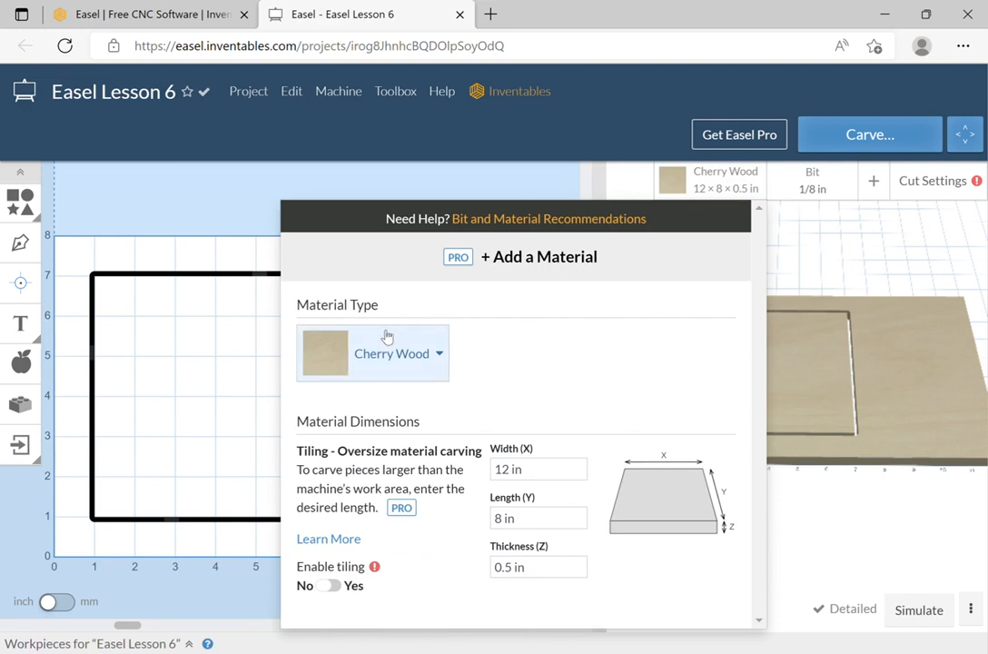
left_click(515, 256)
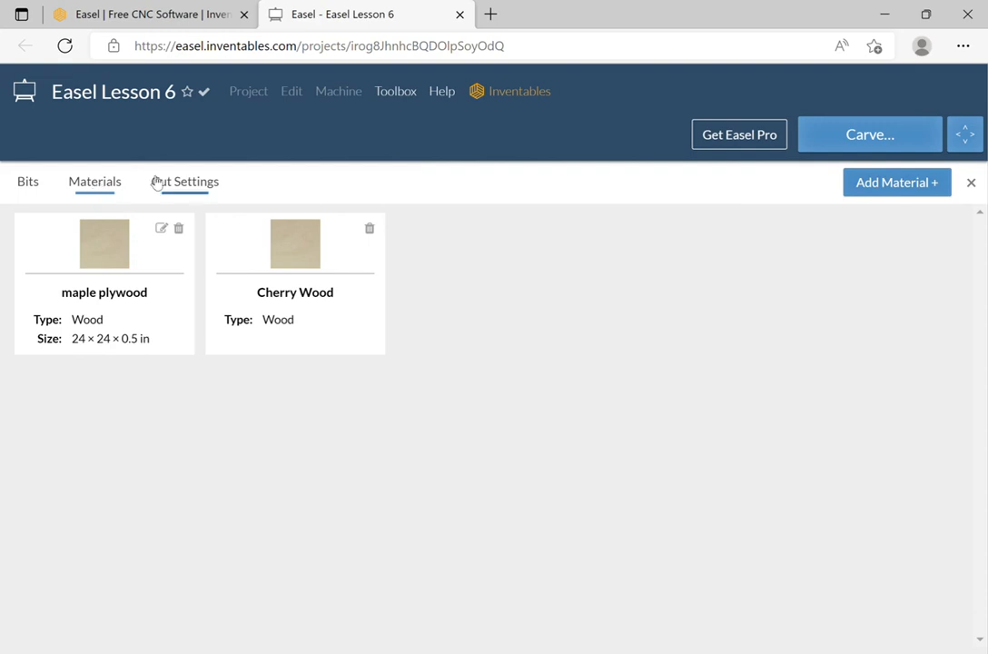
Create and save a custom material 'exotic' with width 10, length 10, thickness 0.5 in.
left_click(946, 189)
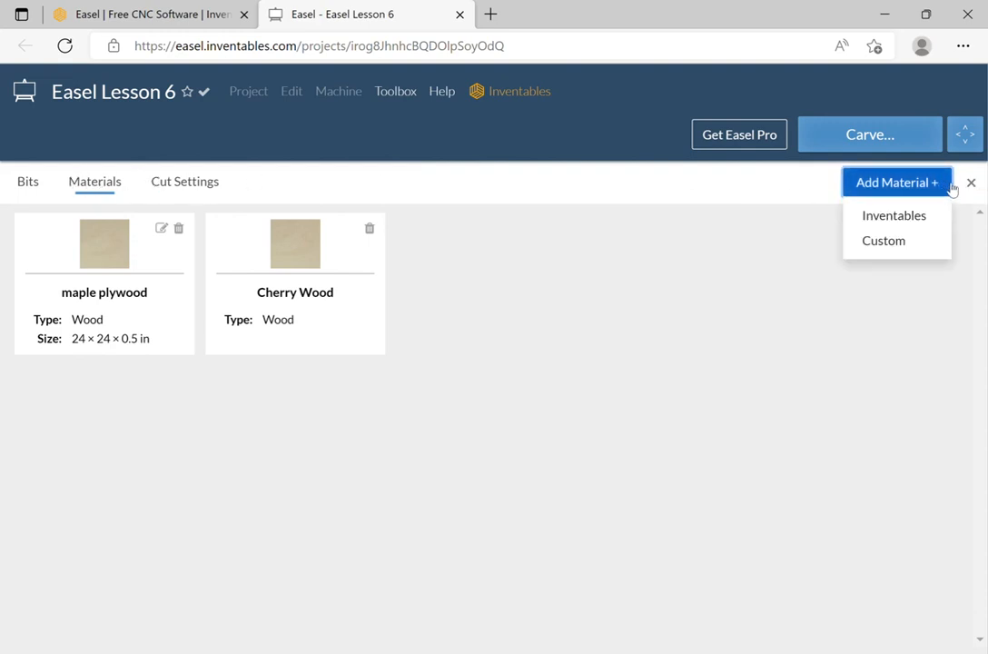
left_click(918, 241)
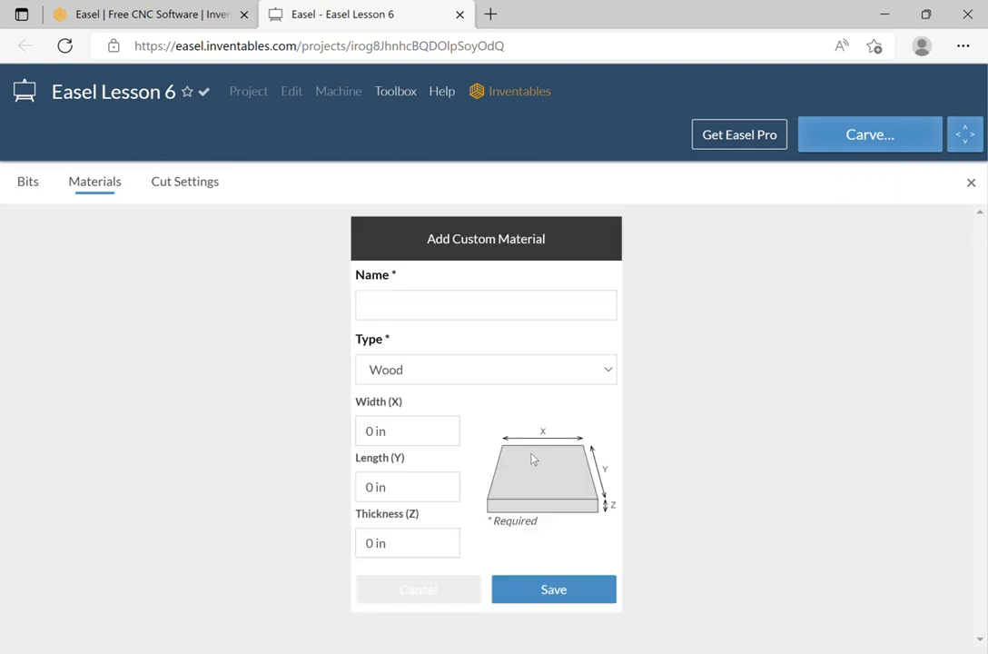
left_click(517, 315)
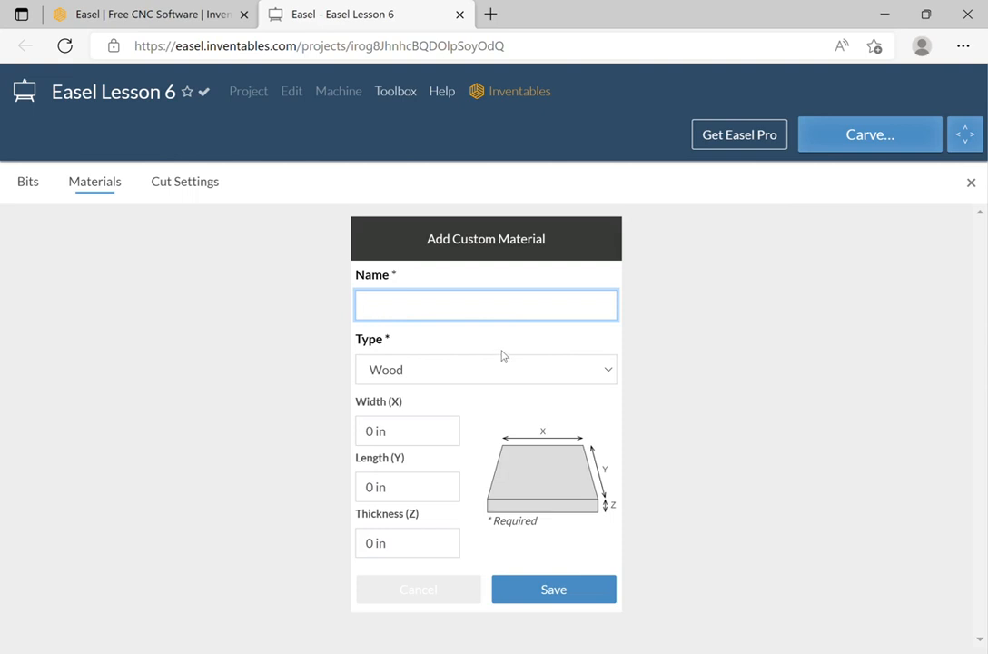
type("exotic")
left_click(407, 439)
type("10")
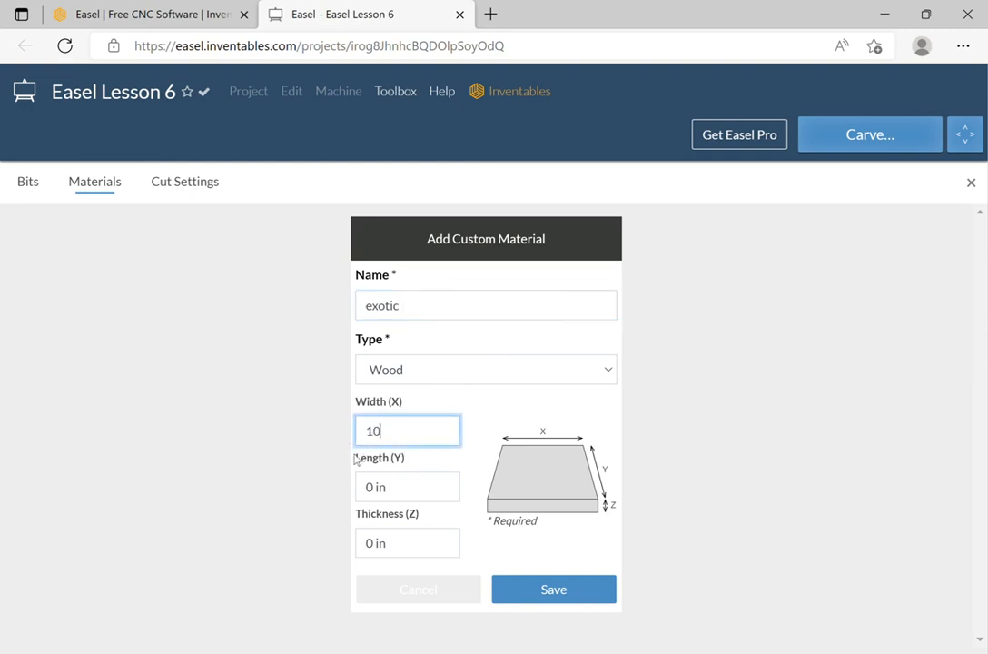
key("Tab")
type("10")
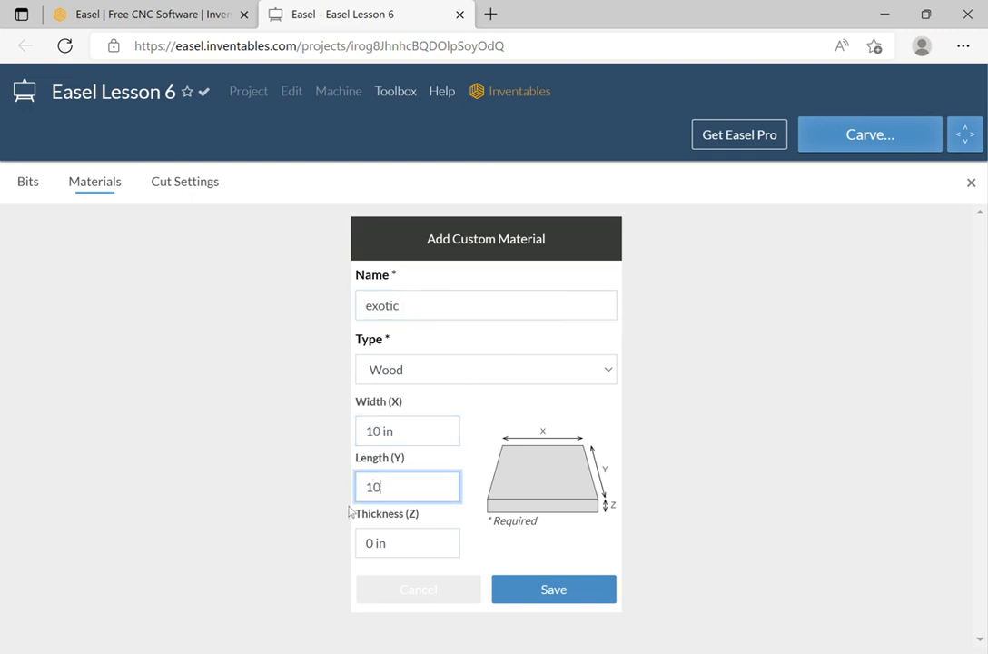
left_click(380, 543)
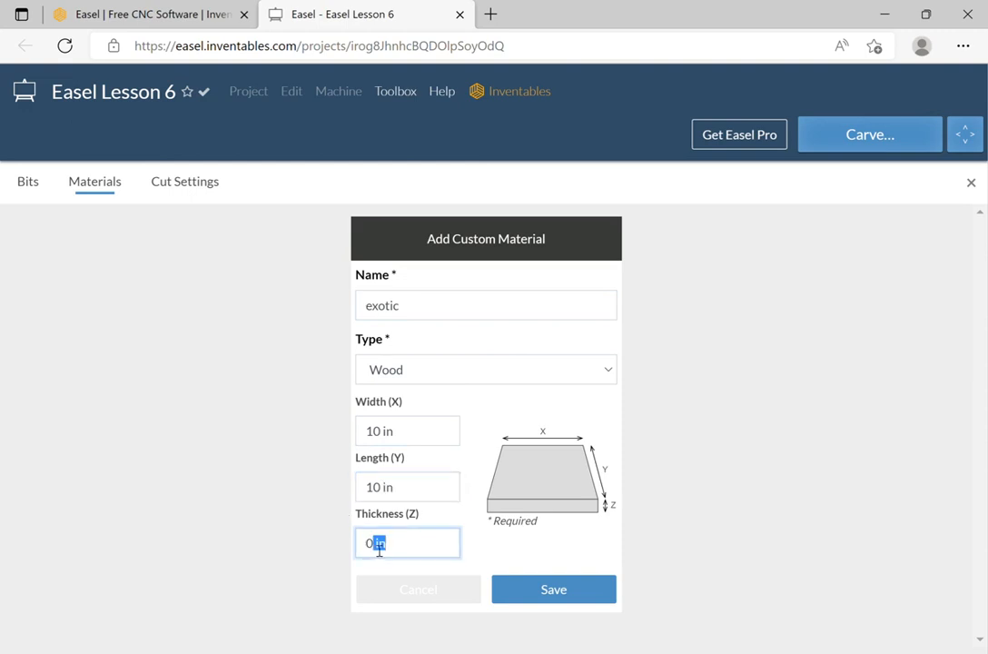
type(".5")
left_click(552, 586)
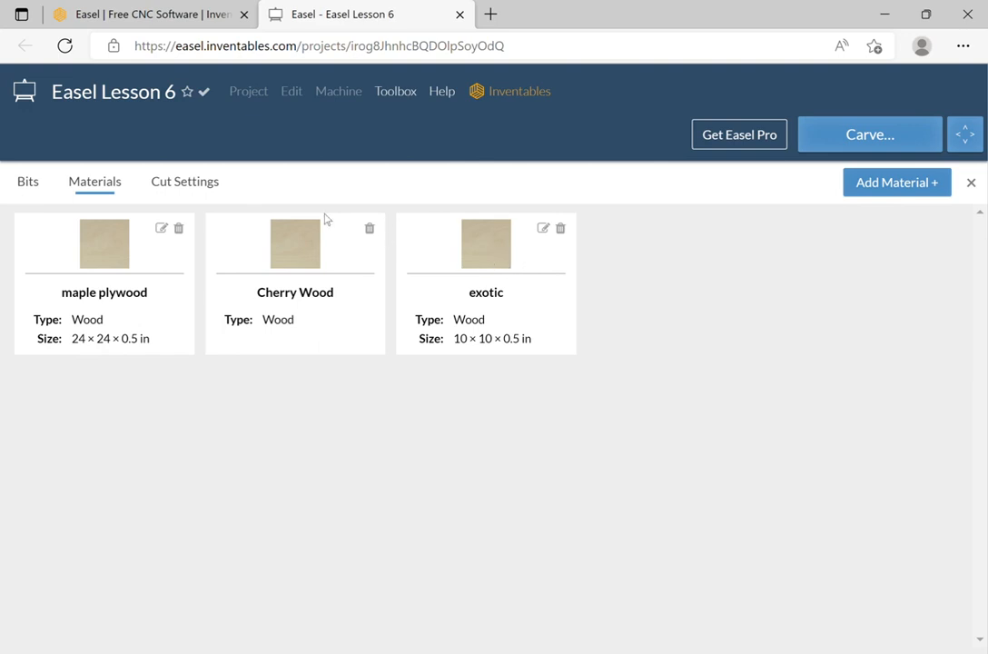
Choose the exotic material under My Toolbox as the project stock, 10 × 10 × 0.5 in.
left_click(970, 182)
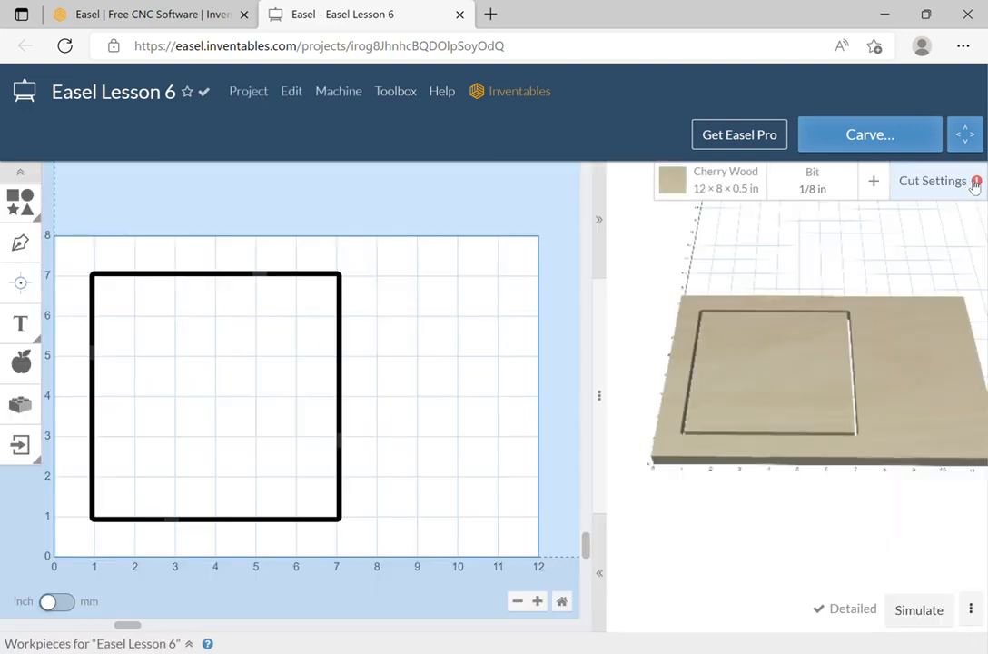
left_click(717, 174)
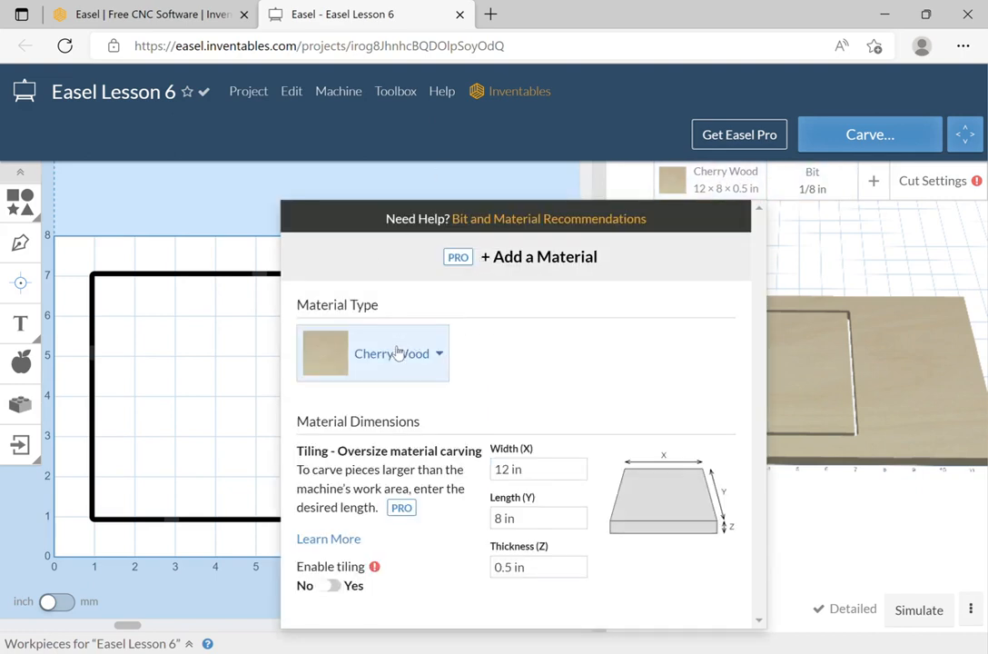
left_click(440, 356)
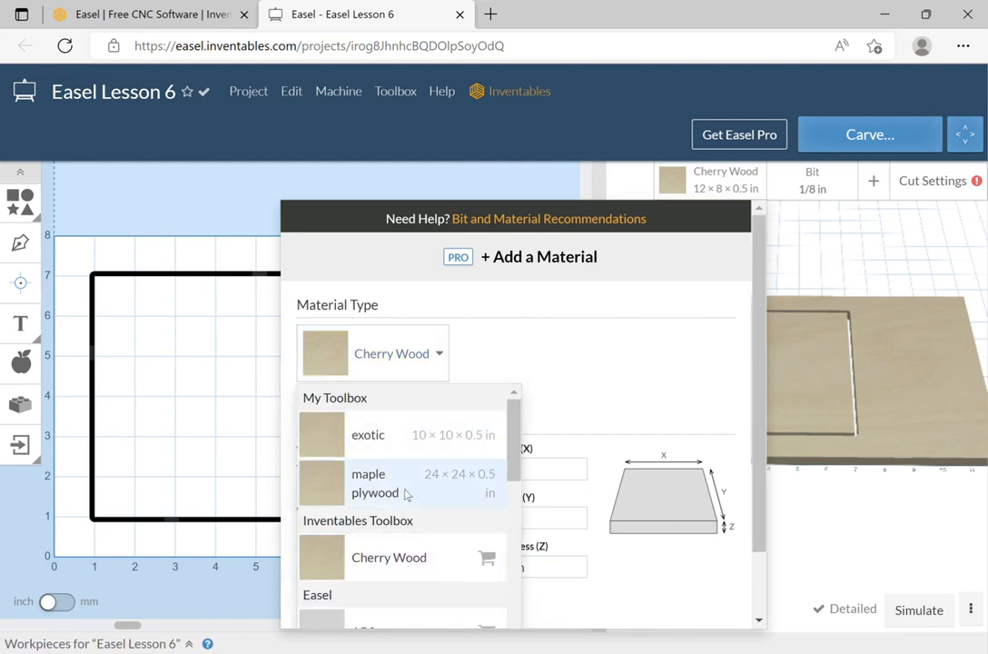
scroll(408, 495, "down", 1)
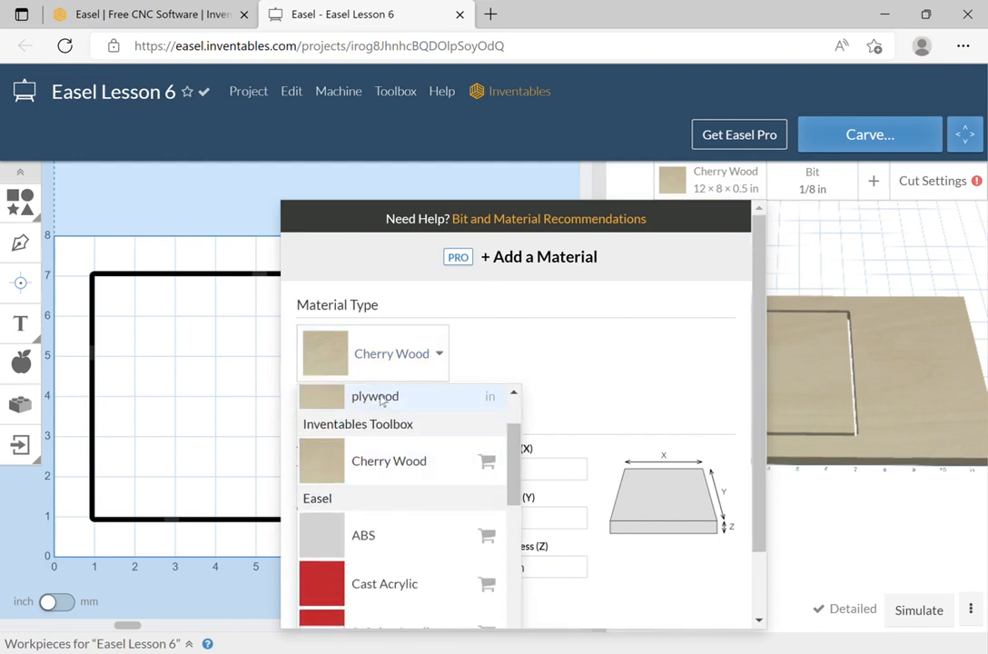
scroll(395, 404, "up", 1)
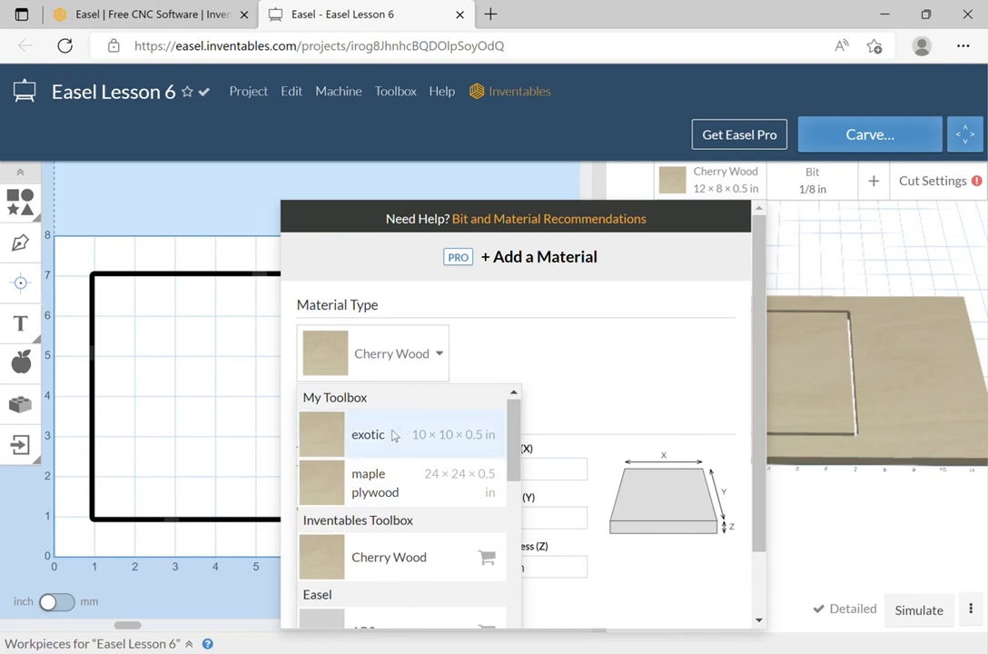
left_click(392, 436)
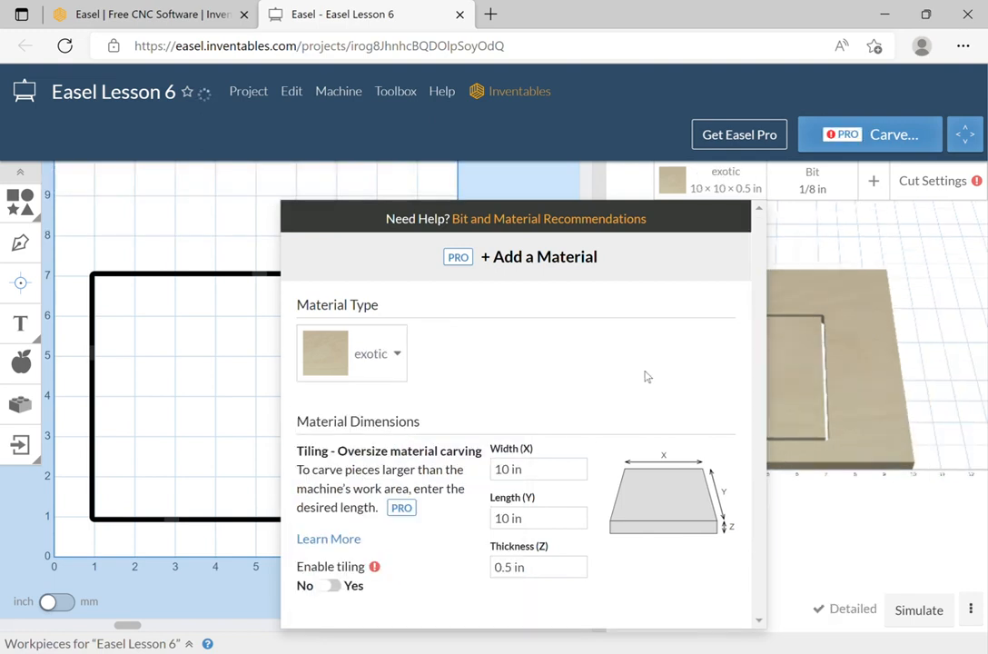
left_click(935, 256)
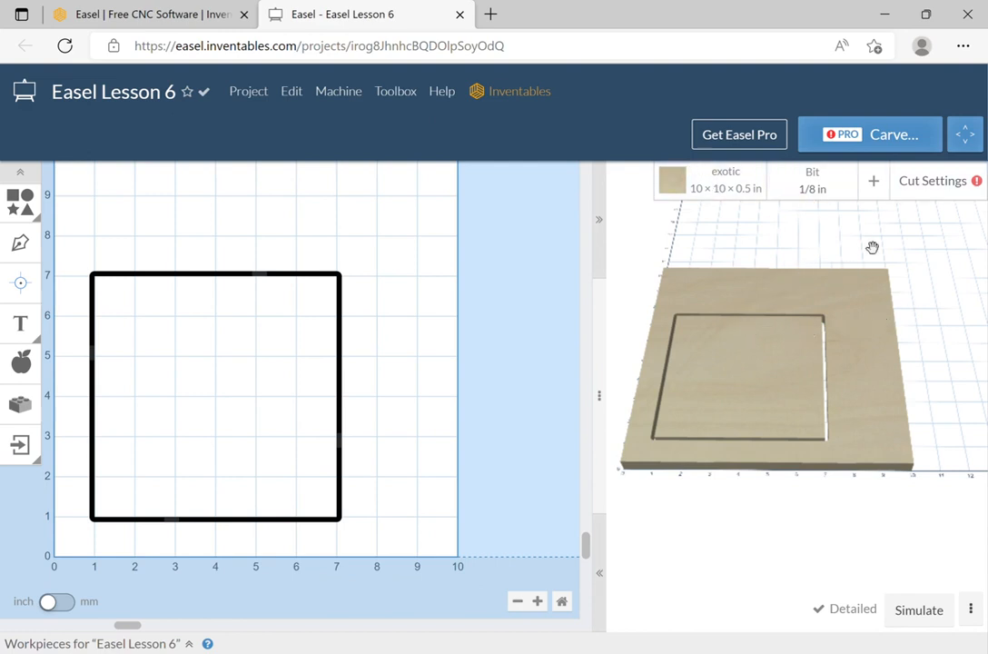
Change the stock to maple plywood, 24 × 24 × 0.5 in, and bring up the toolbox materials manager.
left_click(726, 180)
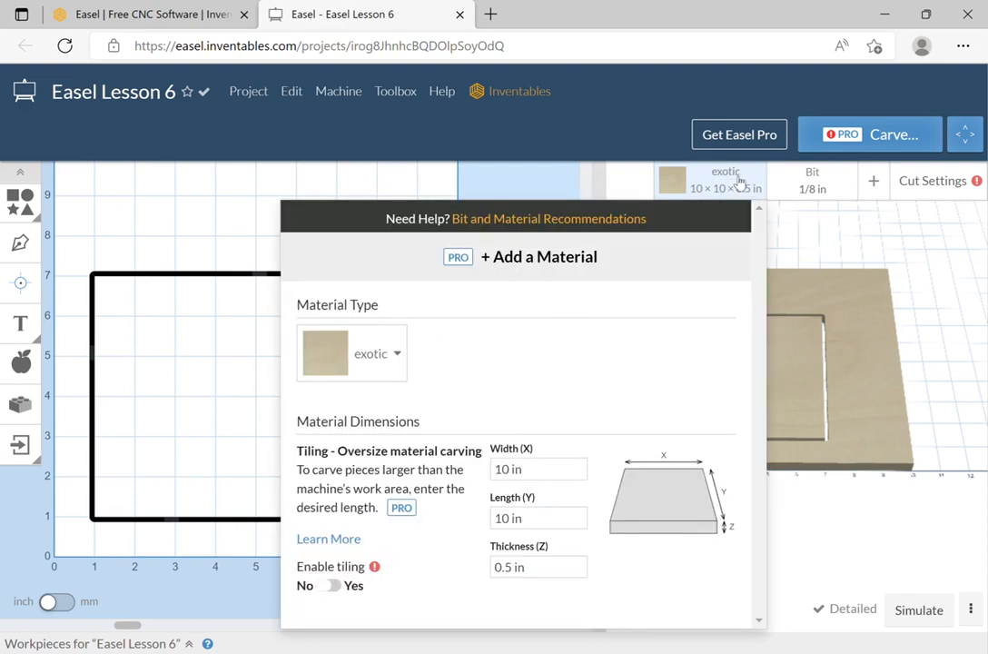
left_click(398, 349)
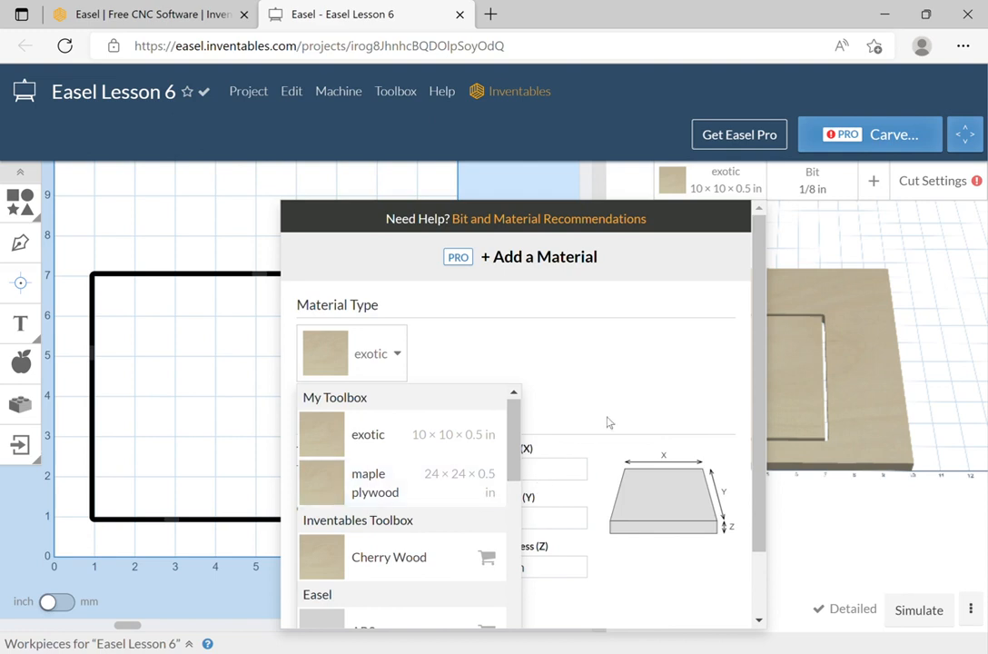
left_click(470, 486)
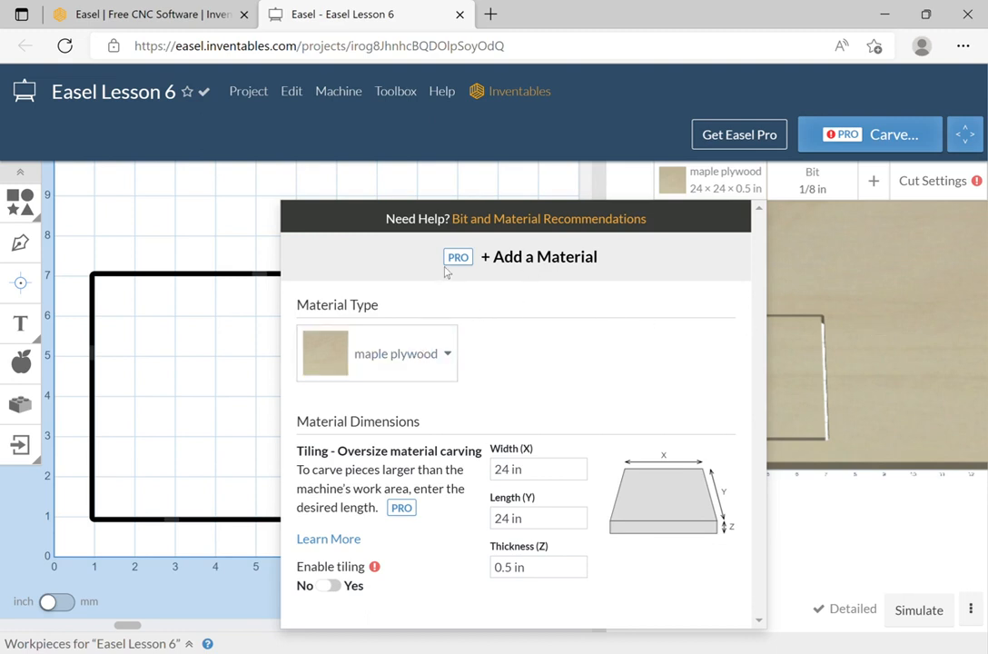
left_click(526, 259)
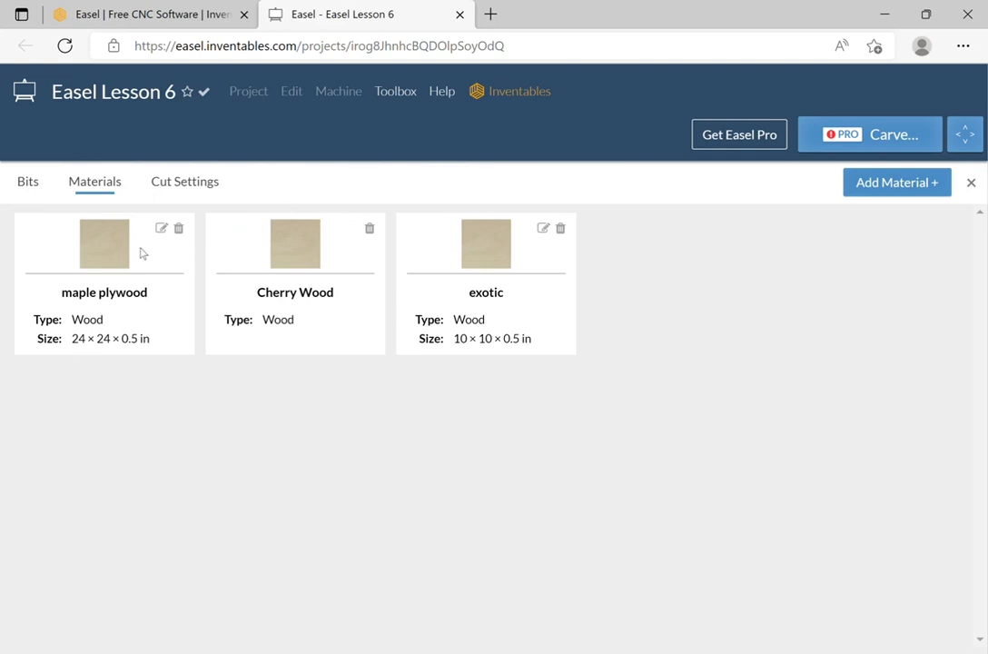
Delete the exotic material card from the toolbox and close the Materials panel.
left_click(560, 227)
left_click(524, 276)
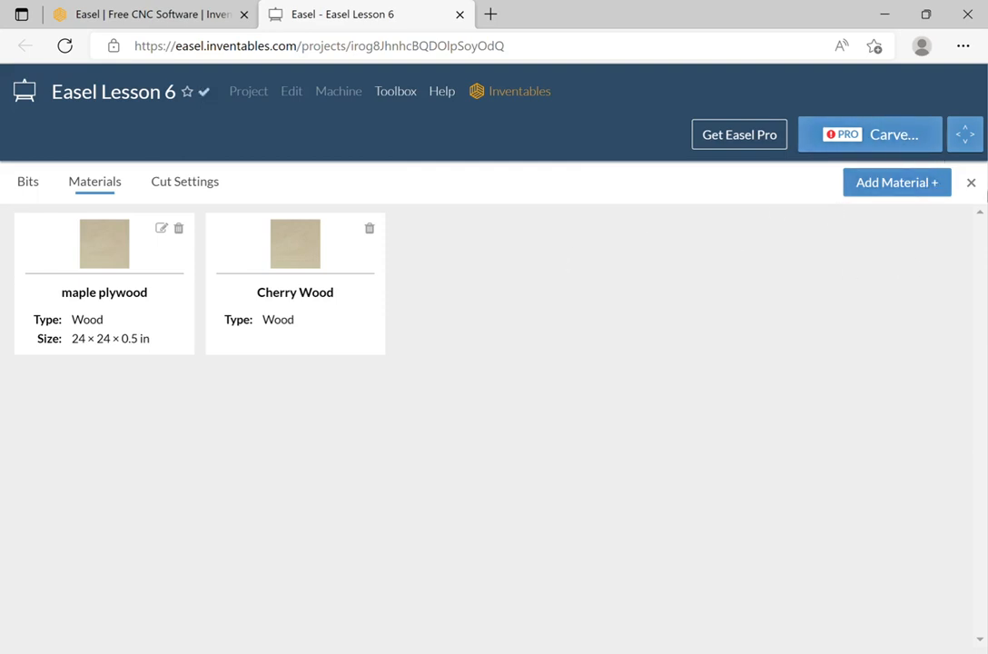
left_click(970, 183)
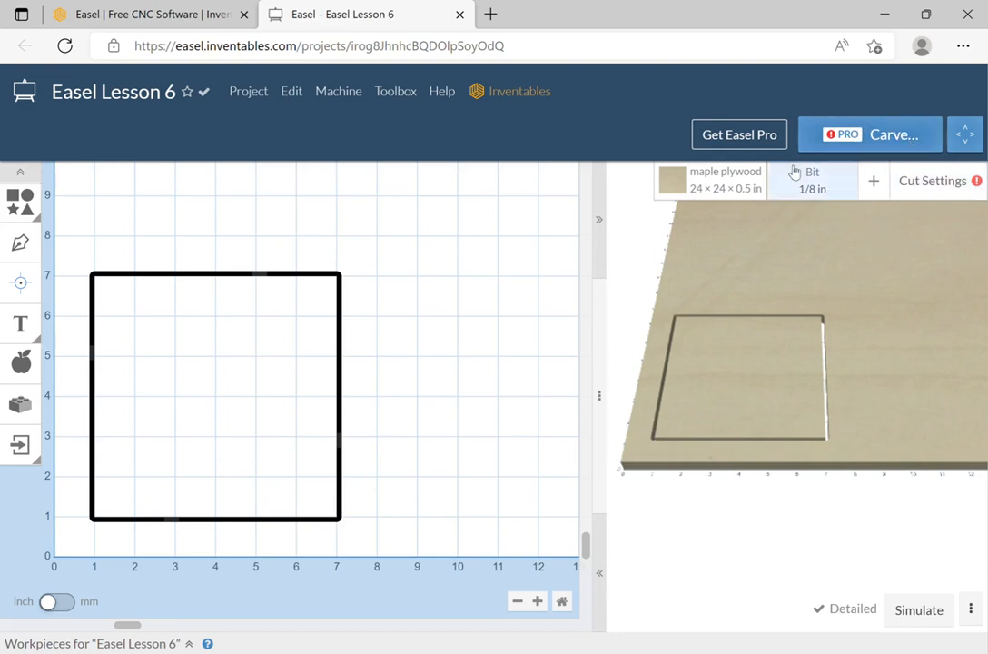
Change the stock material to Cherry Wood, then attempt to carve, which brings up a machine-not-found notice.
left_click(737, 183)
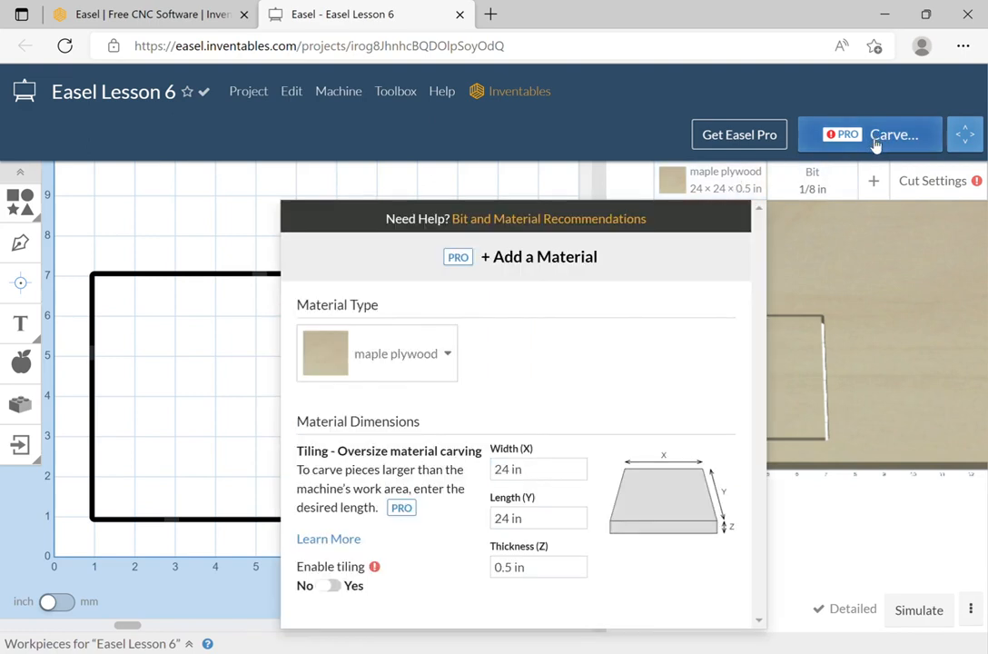
left_click(442, 354)
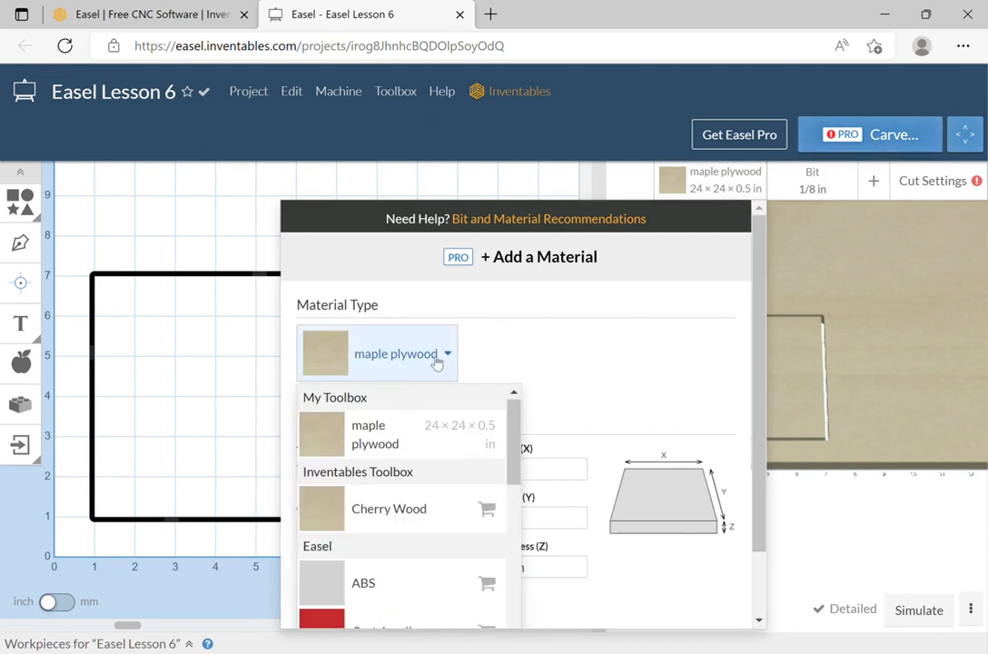
left_click(377, 526)
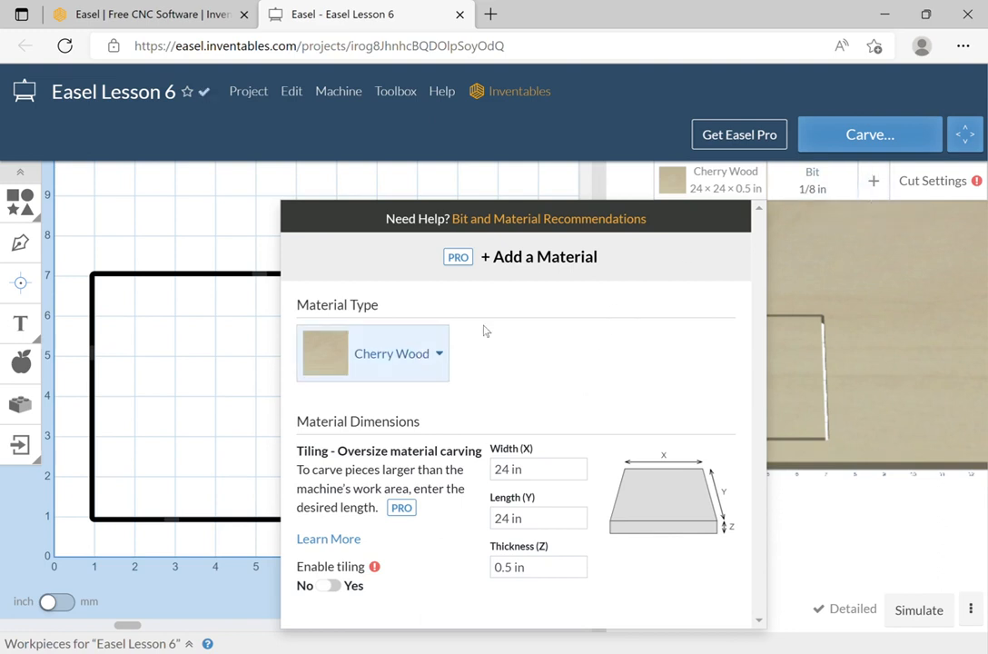
left_click(809, 257)
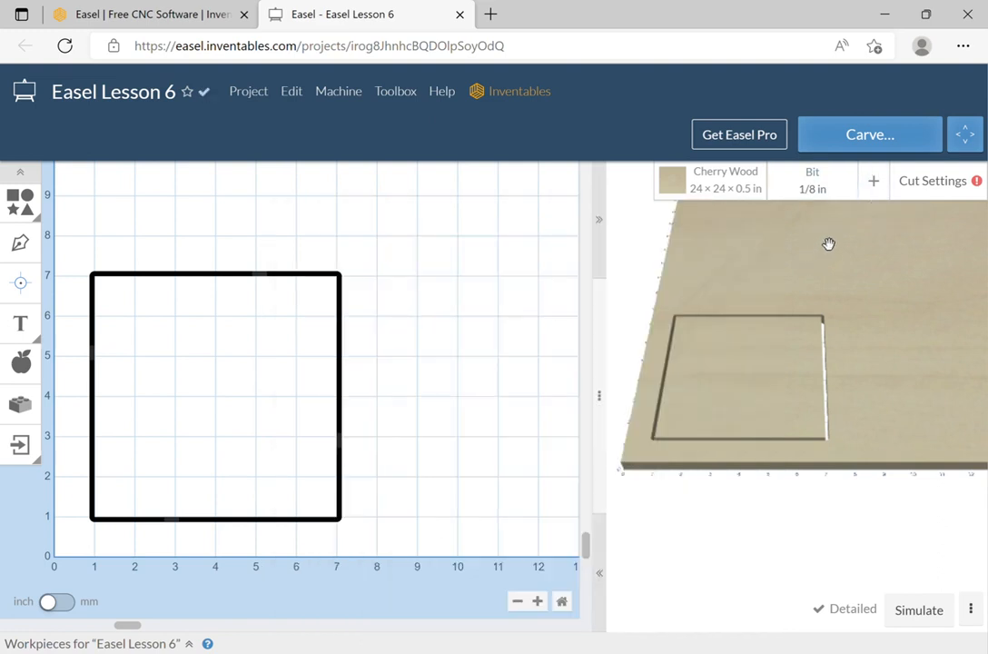
left_click(913, 136)
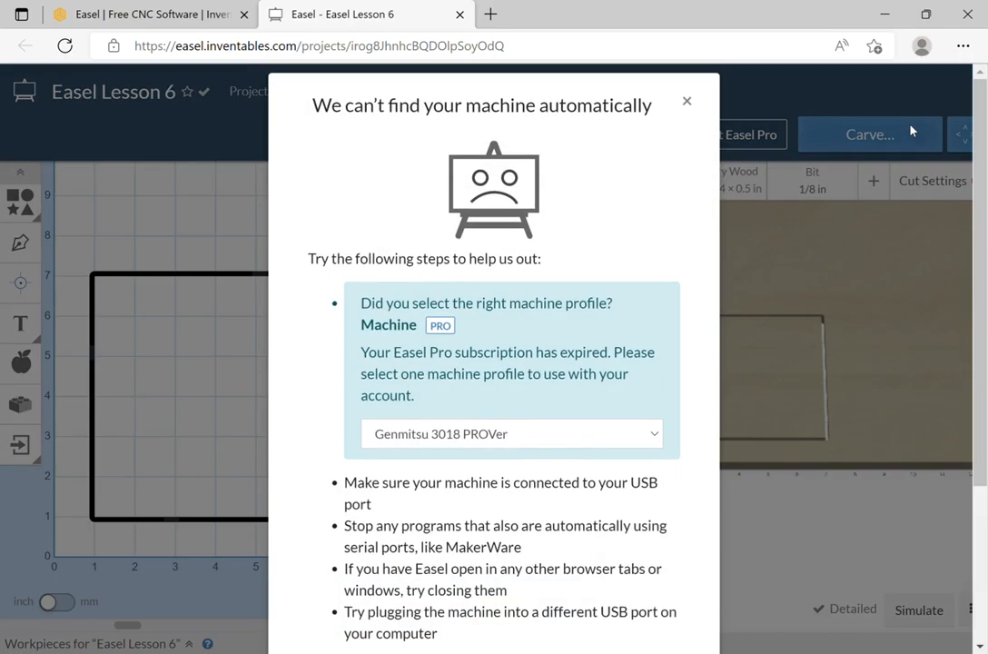
Dismiss the machine-not-found notice, retry Carve and dismiss it again, then reopen the Cherry Wood material settings.
left_click(826, 276)
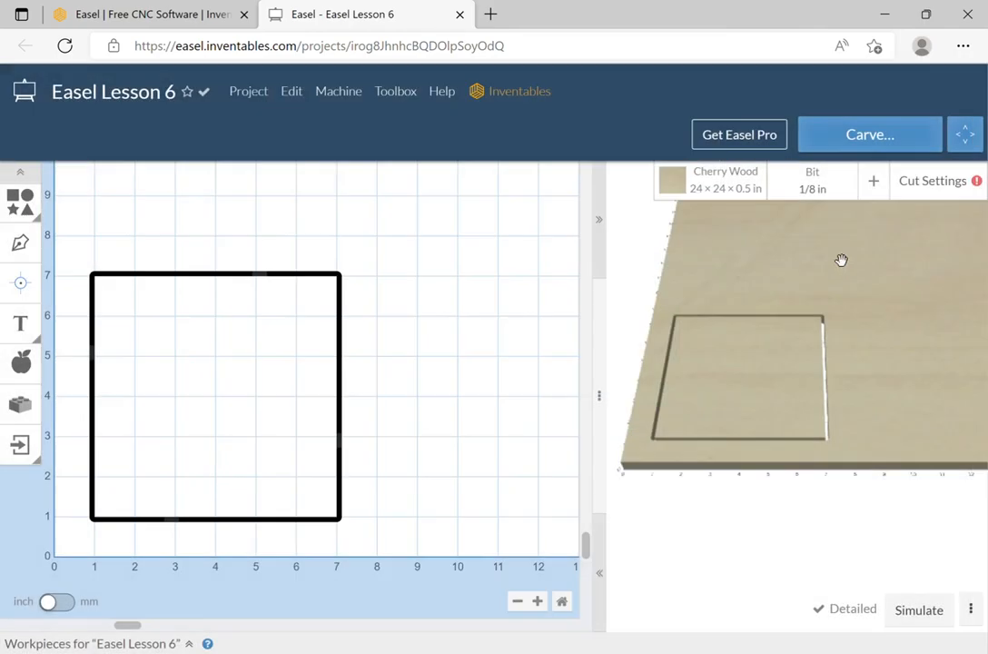
left_click(870, 136)
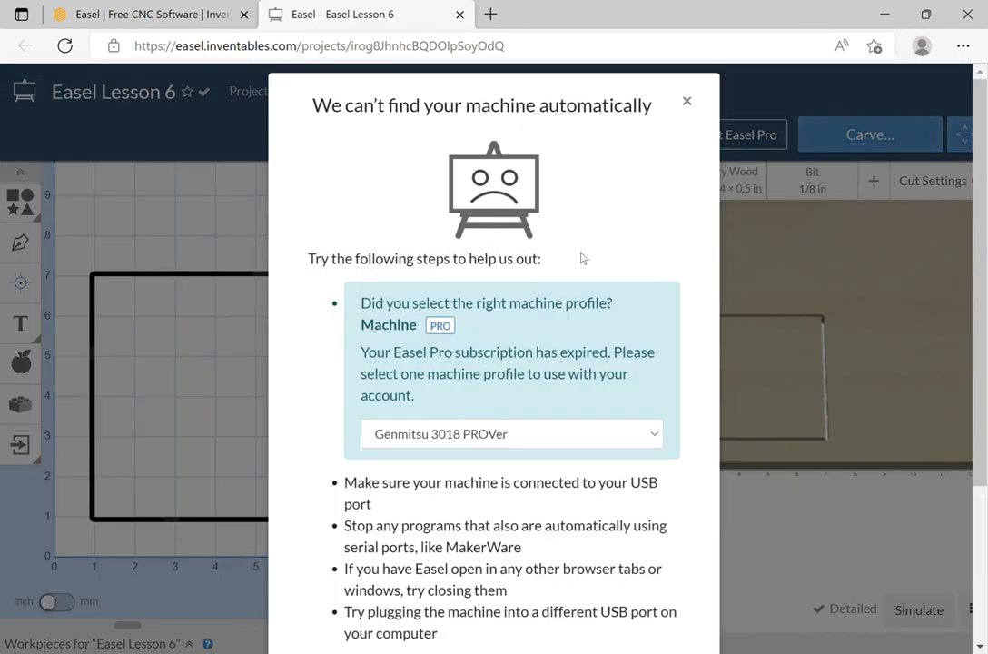
left_click(858, 135)
left_click(716, 177)
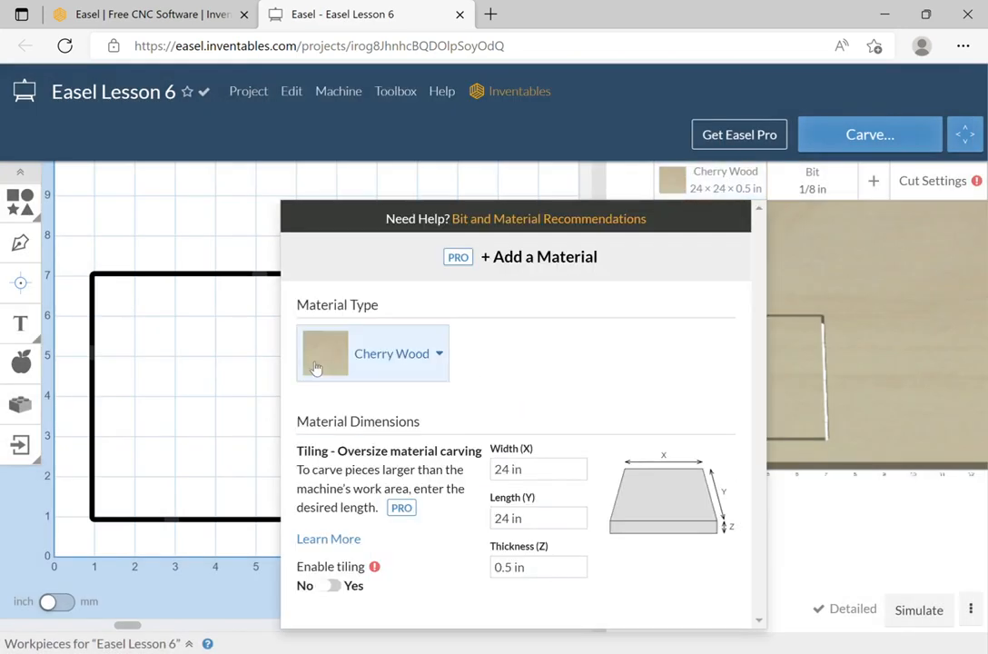
Try maple plywood as the stock material, then switch it to Cherry Plywood.
left_click(399, 361)
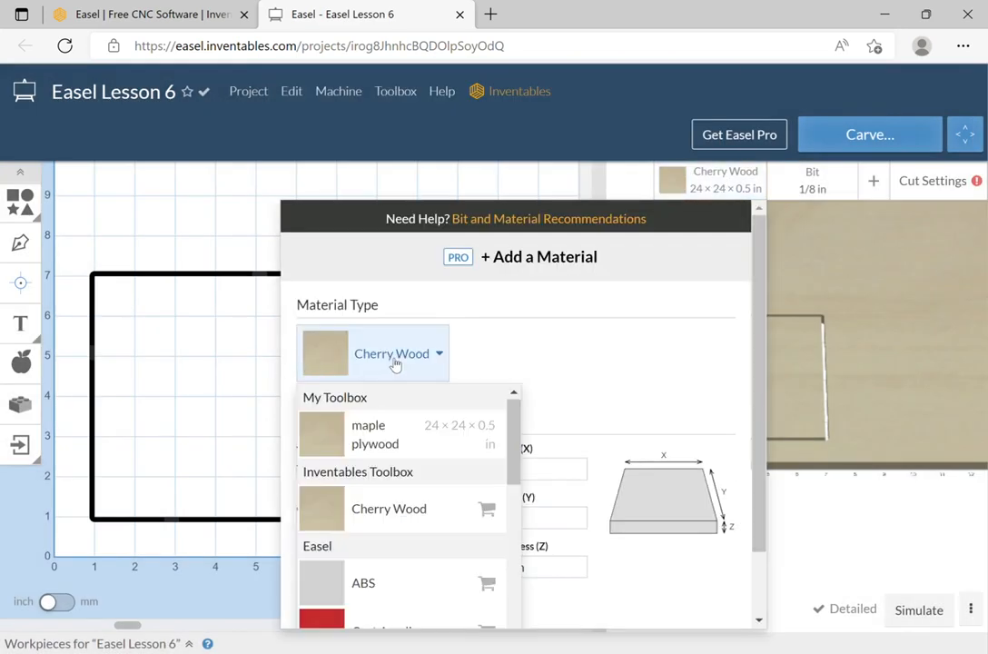
left_click(374, 433)
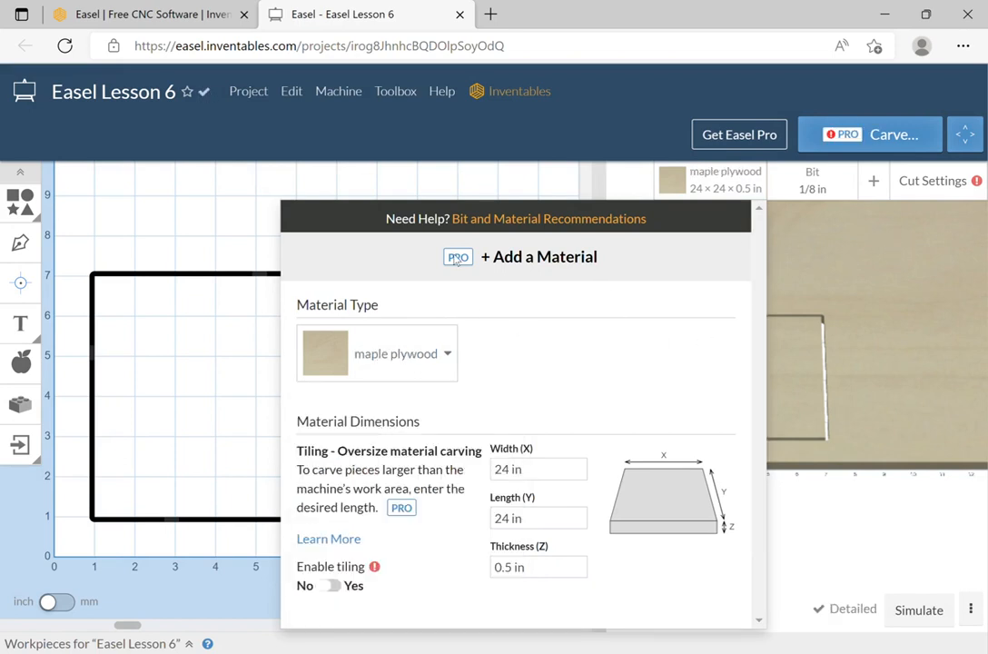
left_click(821, 260)
left_click(746, 181)
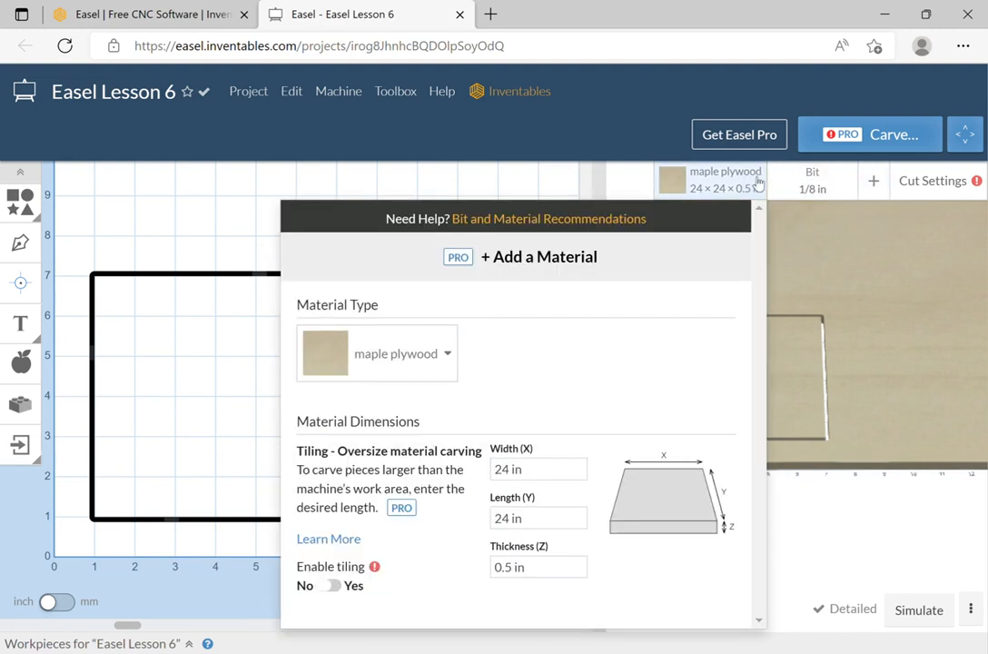
left_click(435, 360)
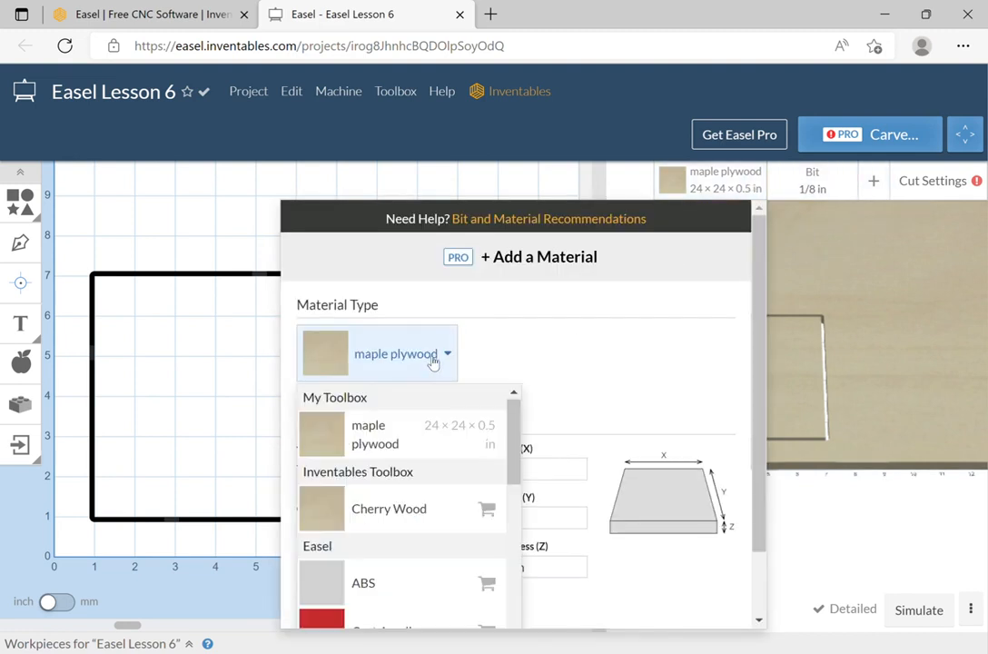
scroll(398, 607, "down", 5)
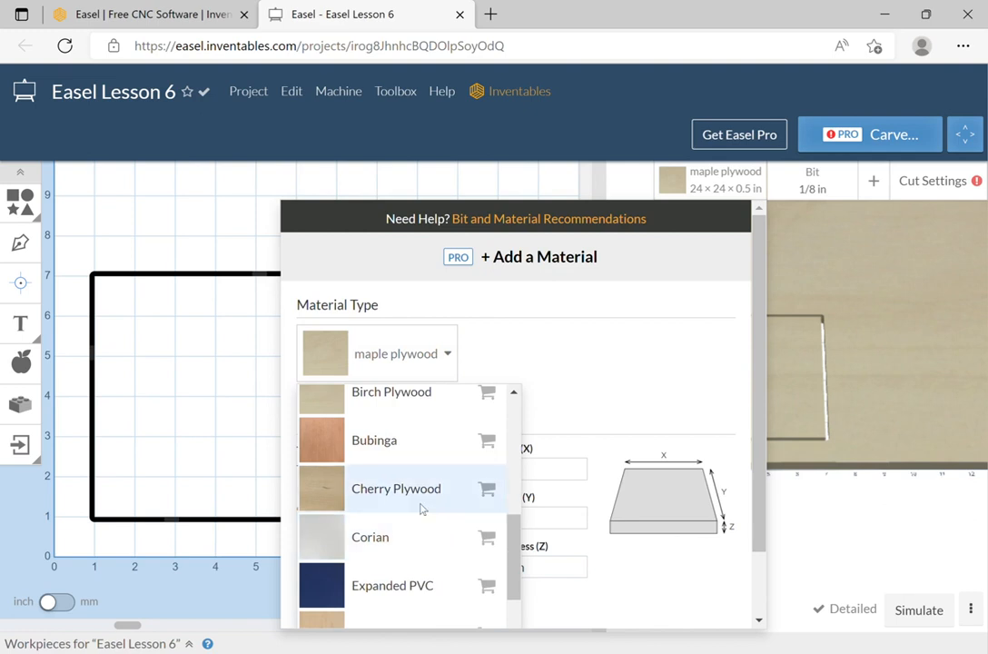
left_click(413, 504)
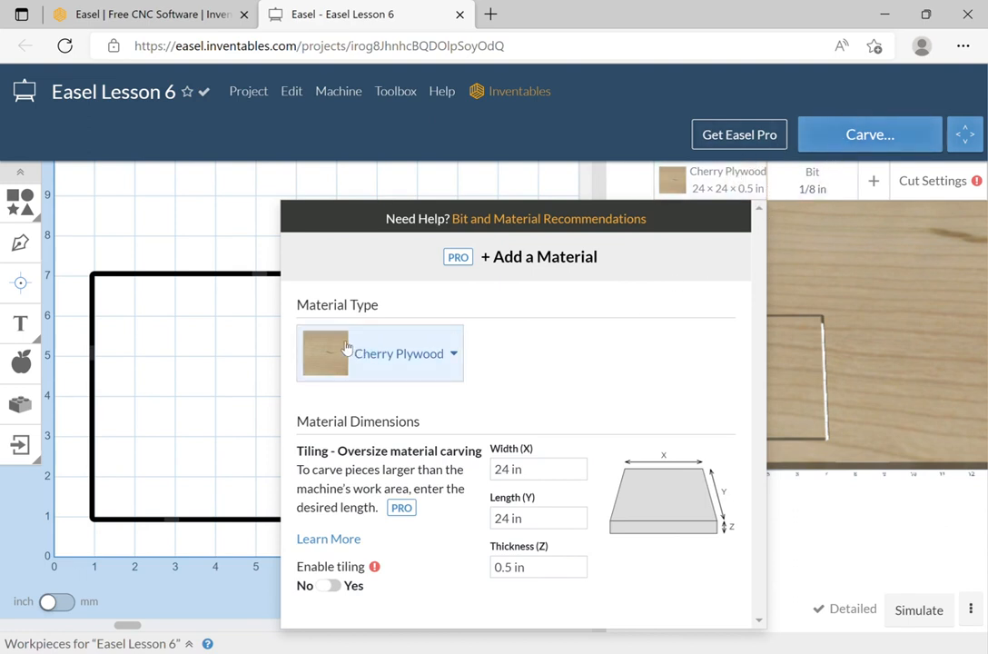
Go back to maple plywood, then choose Birch Plywood and close the material settings.
left_click(324, 370)
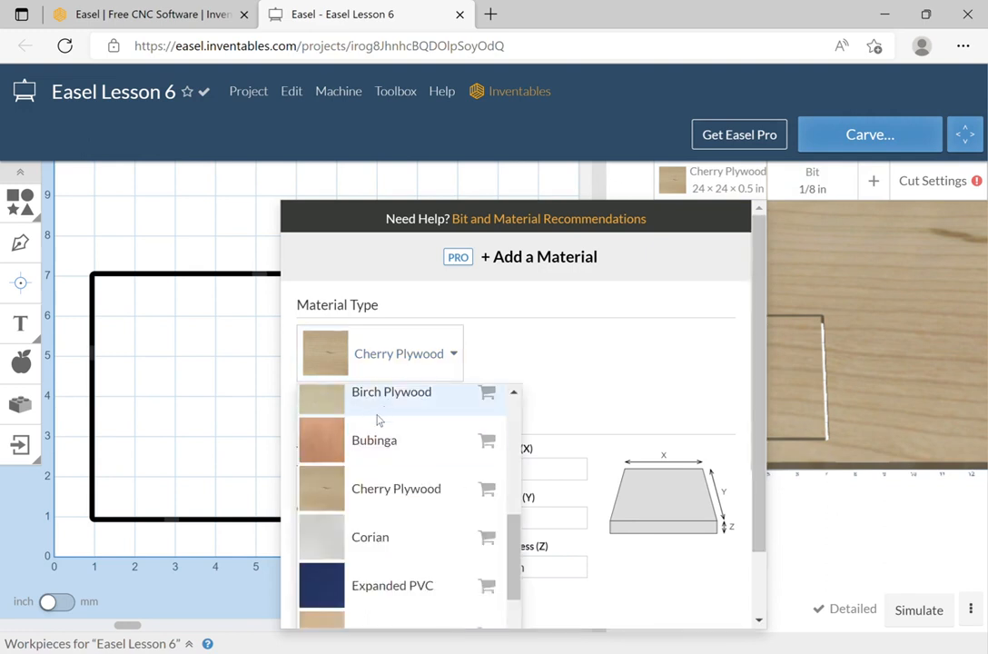
scroll(379, 420, "up", 2)
scroll(400, 454, "down", 2)
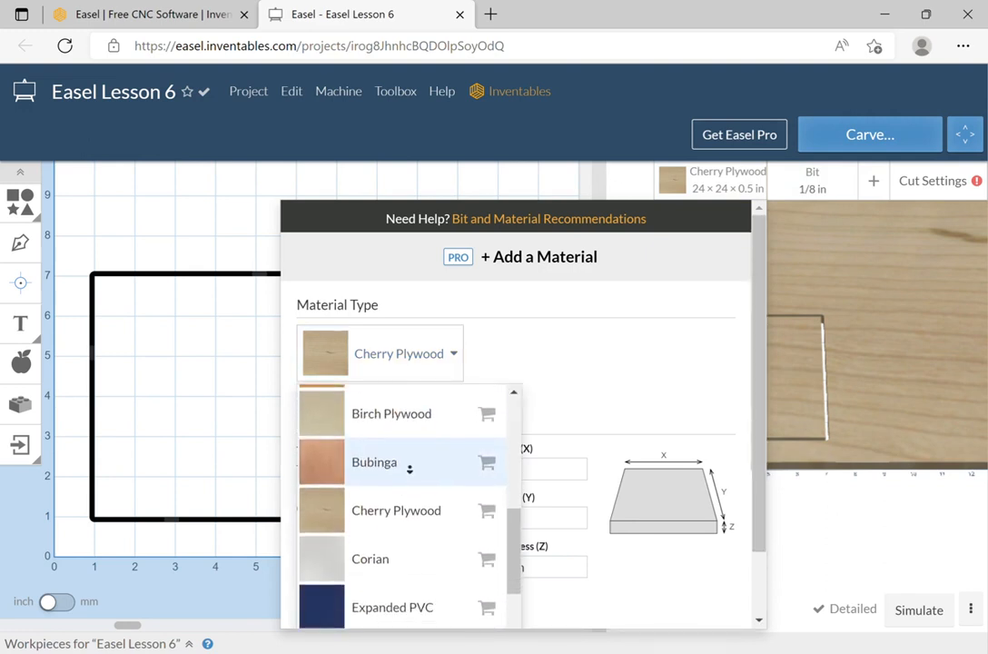
left_click_drag(512, 528, 491, 397)
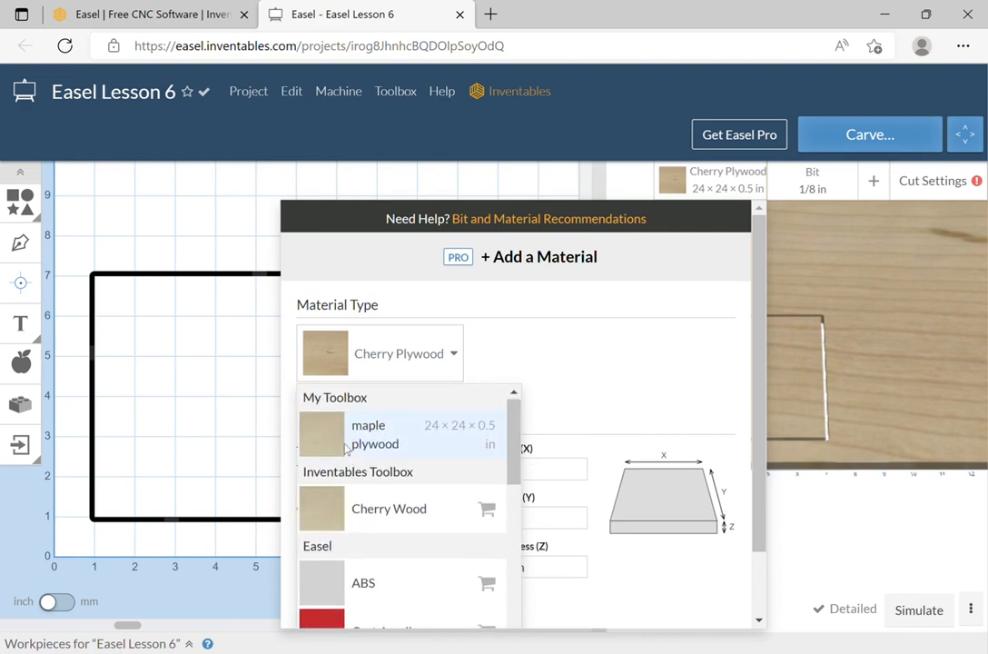
left_click(346, 448)
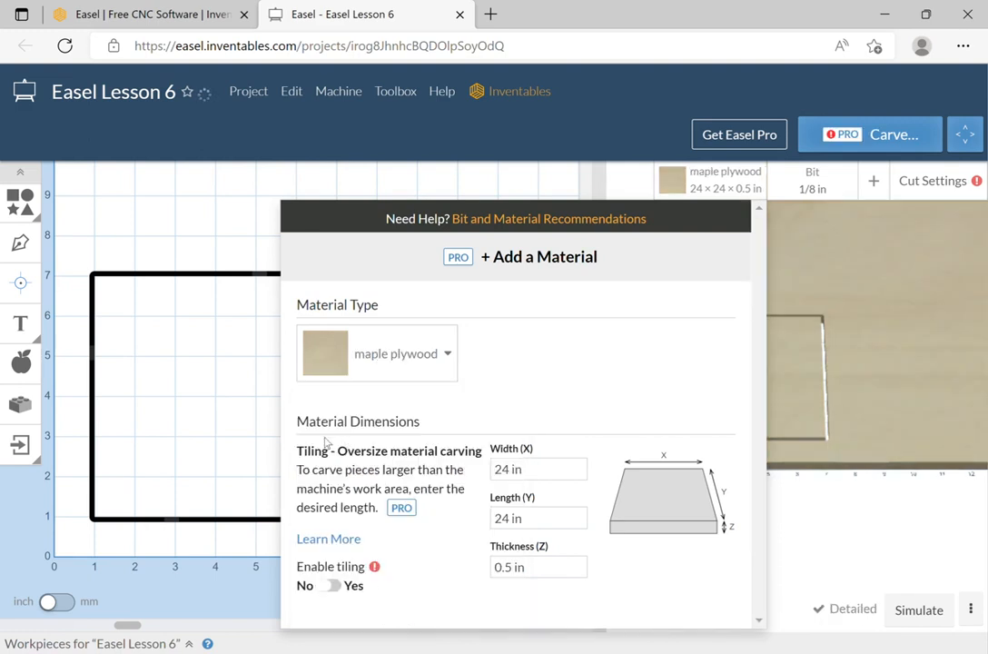
left_click(375, 352)
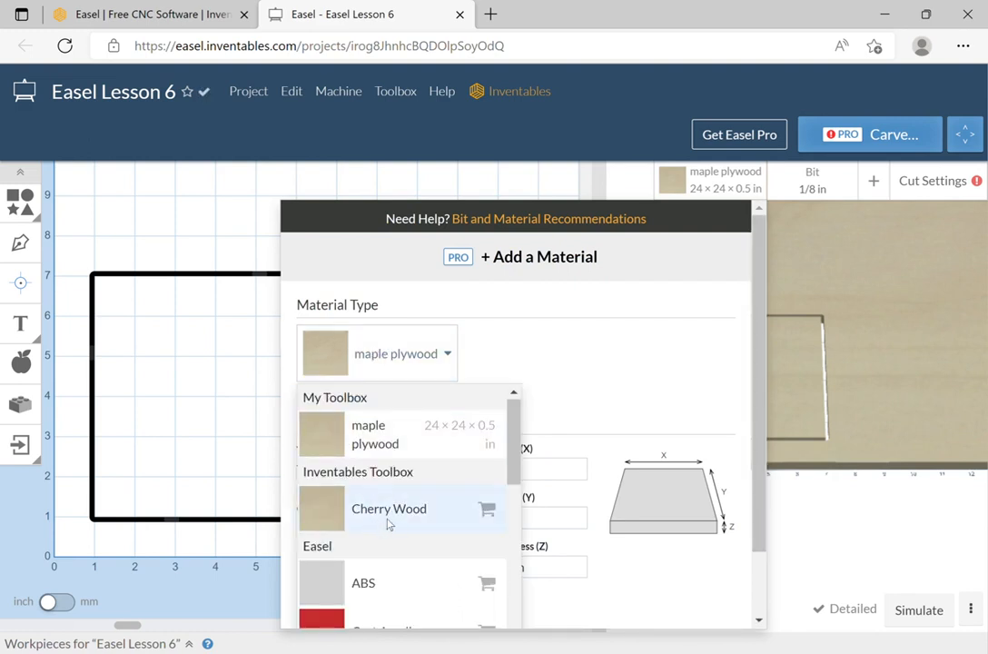
scroll(392, 511, "down", 5)
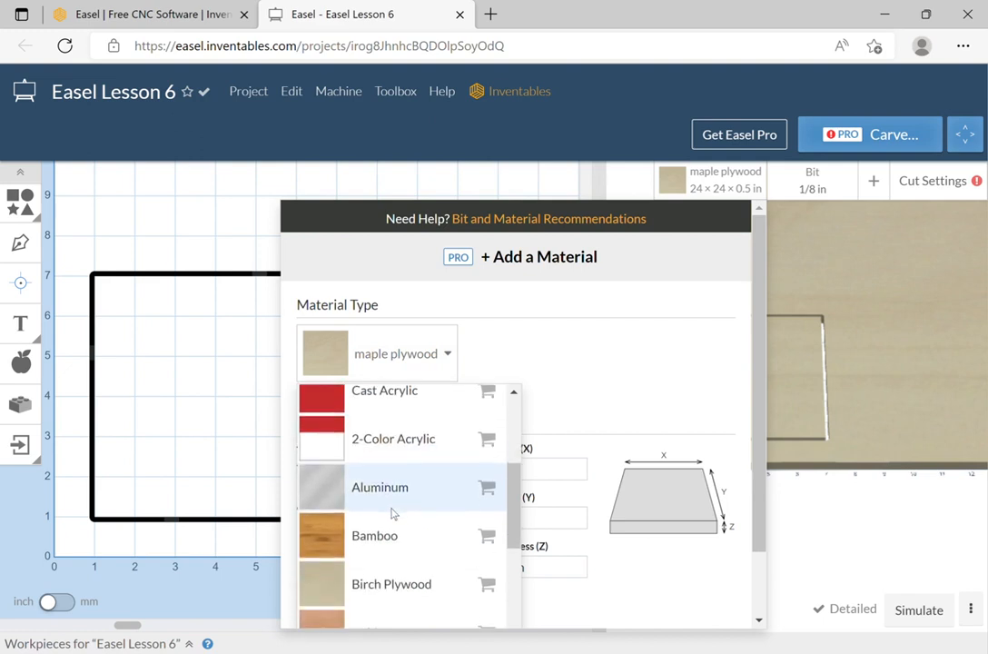
left_click(396, 490)
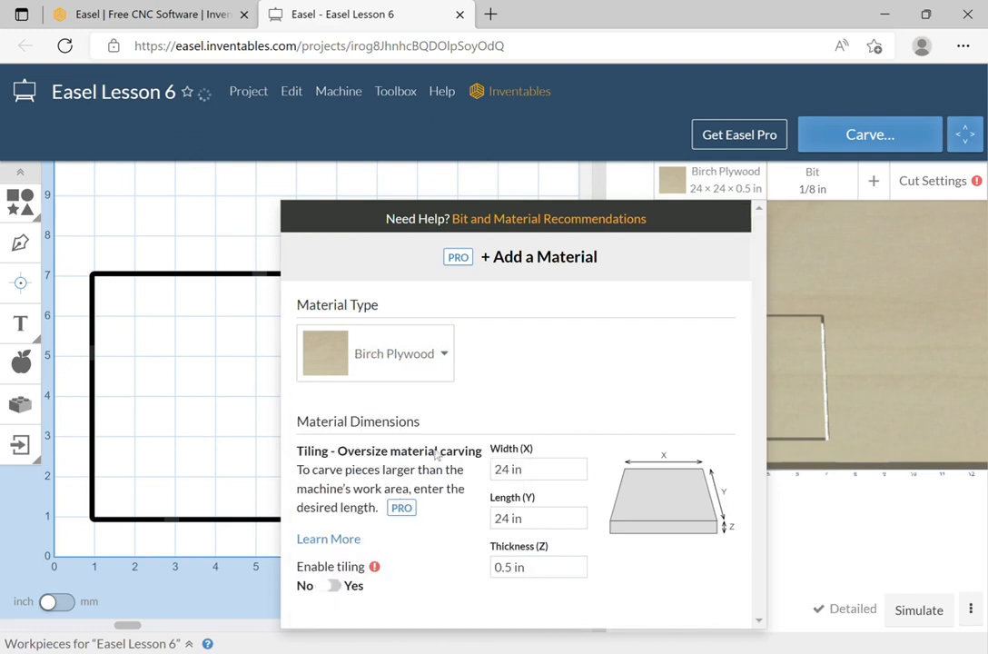
left_click(856, 263)
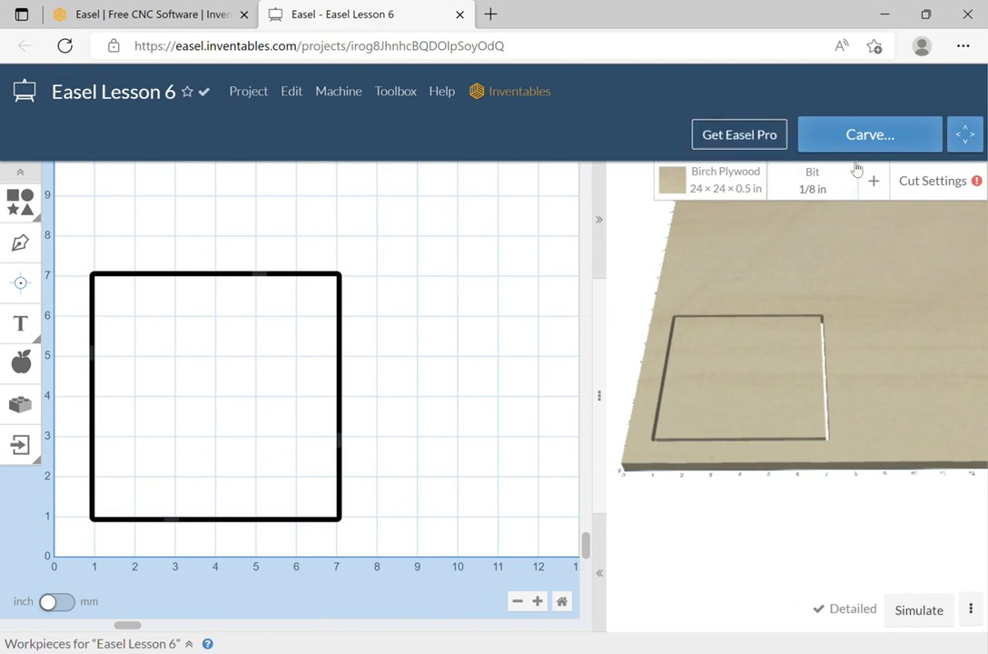
Select the 1/32 in Fishtail Spiral as the cutting bit and go to the toolbox bit management page.
left_click(820, 177)
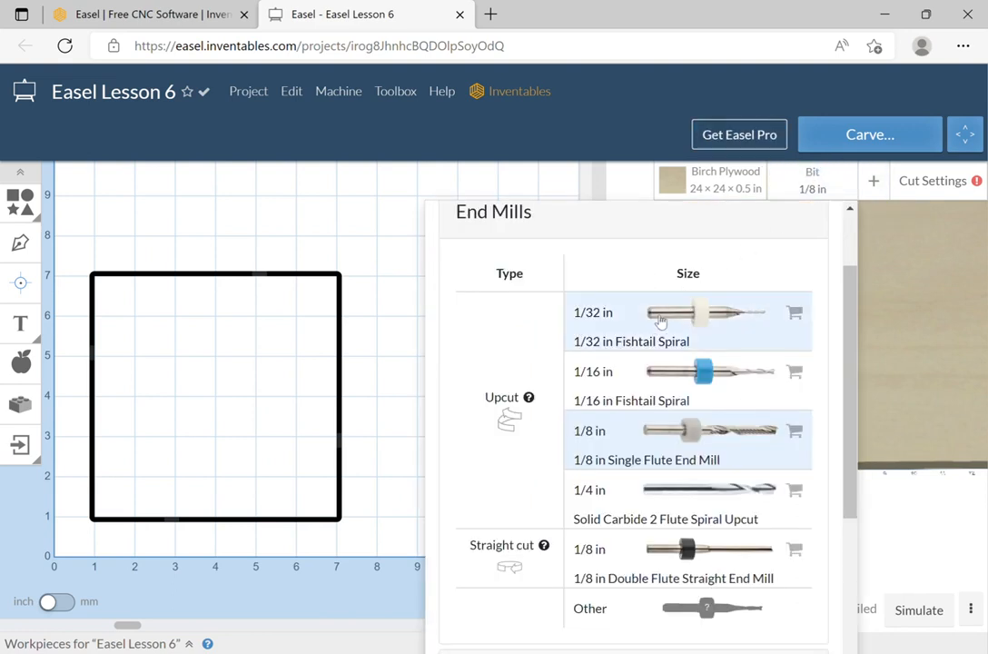
left_click(727, 323)
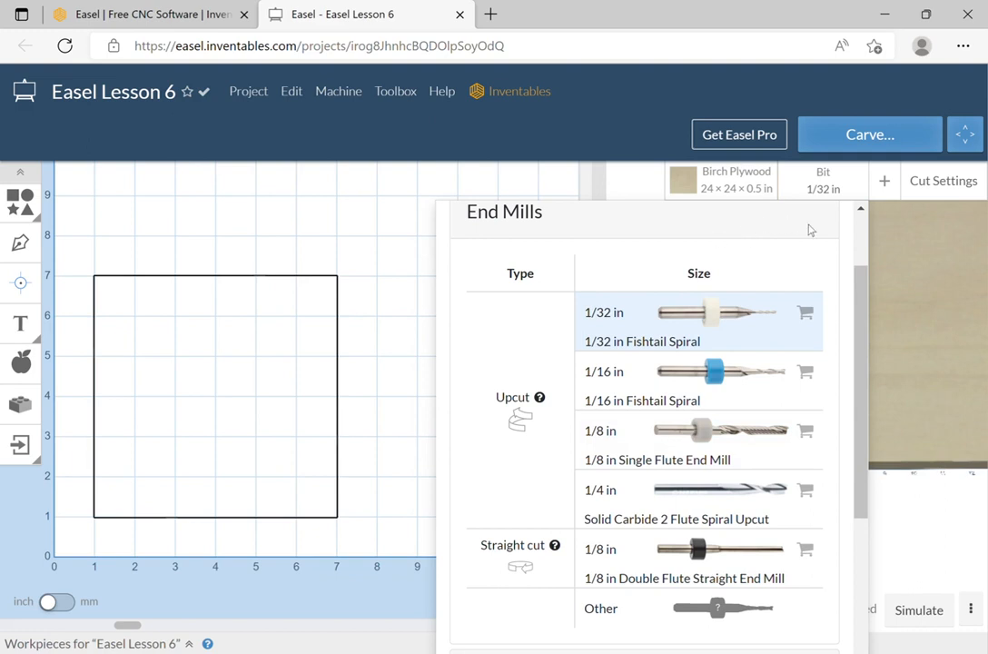
scroll(776, 308, "up", 2)
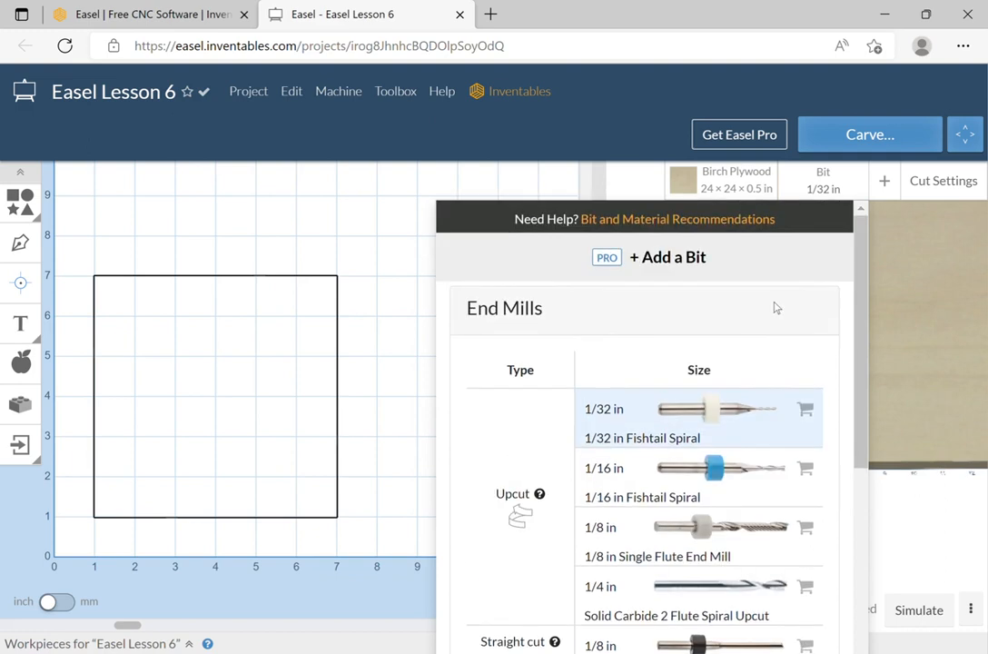
left_click(689, 258)
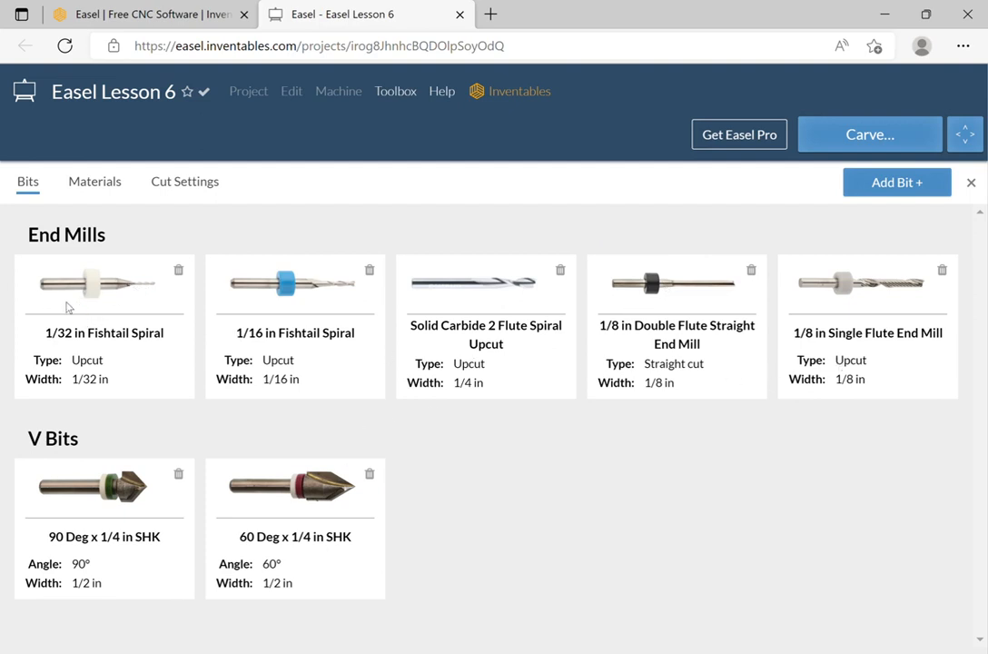
Delete the 1/32 in Fishtail Spiral bit and add the pink 1/32 in Fish Tail Downcut bit from the Inventables catalogue.
left_click(179, 270)
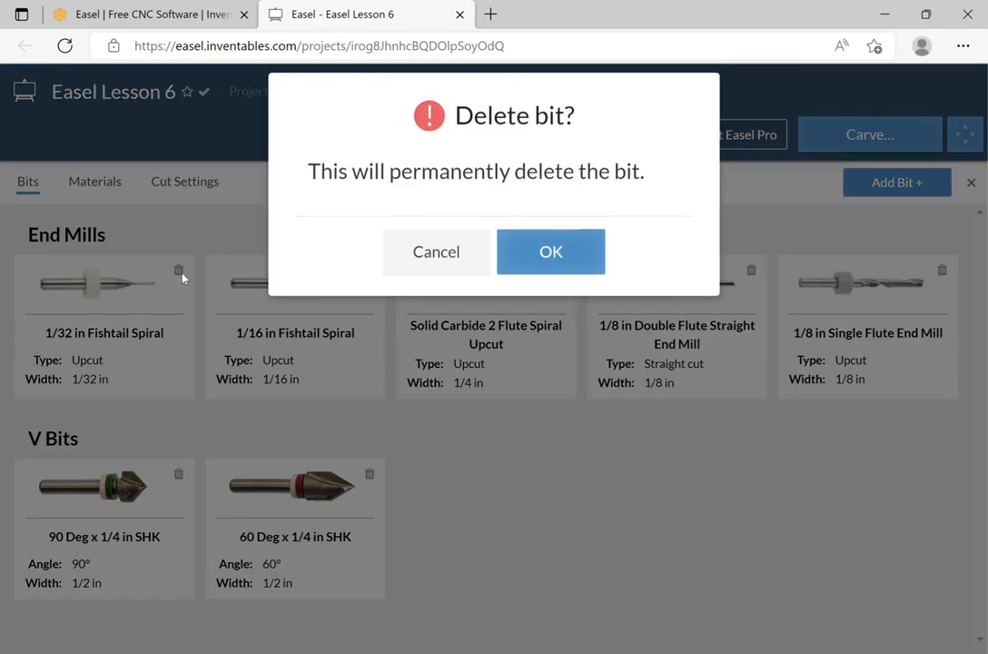
left_click(559, 263)
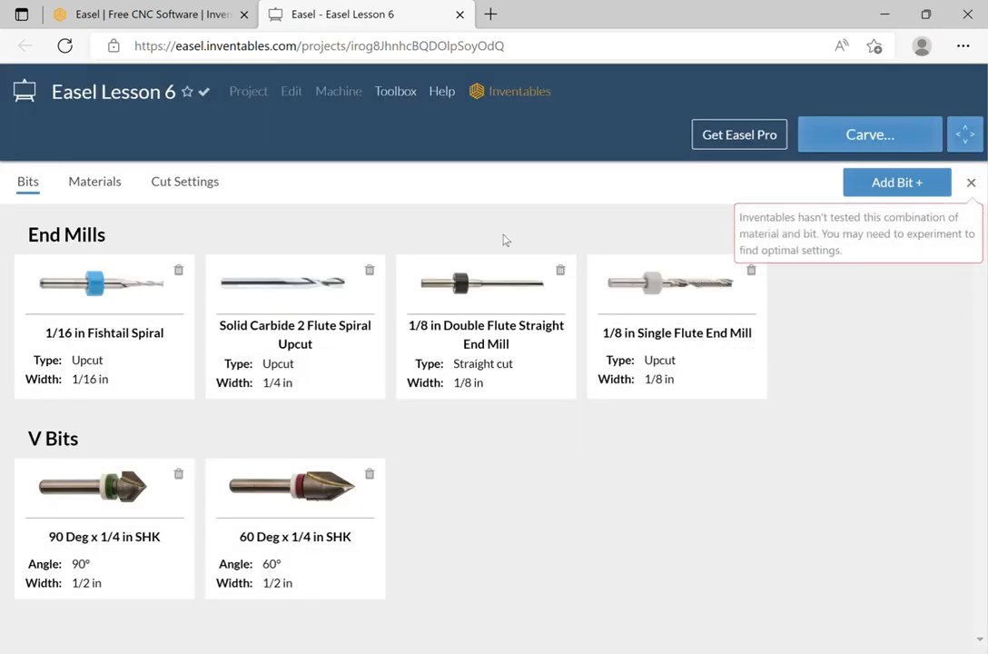
left_click(921, 182)
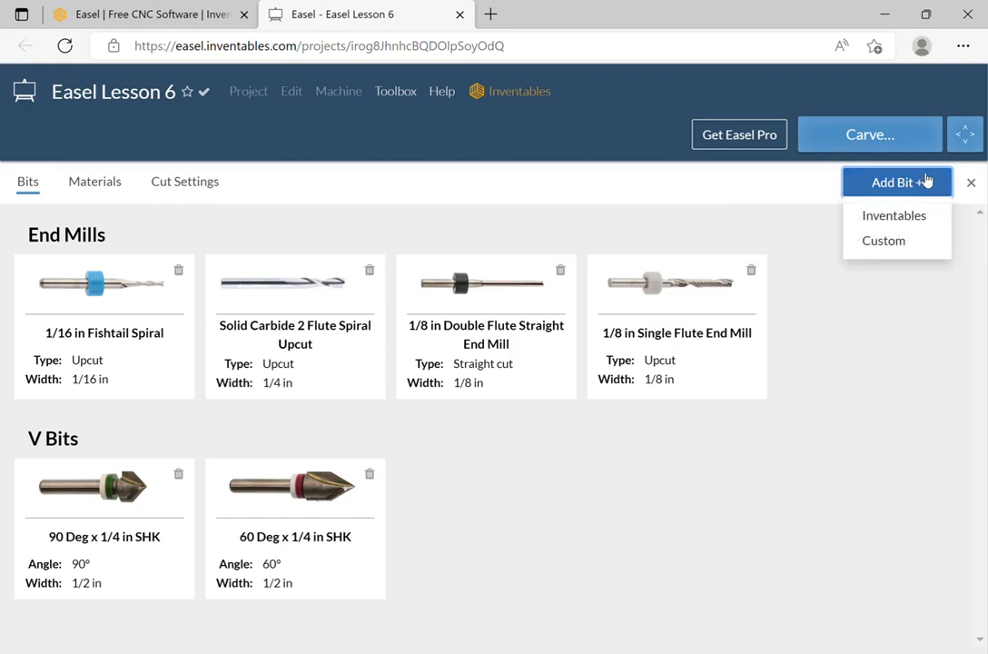
left_click(905, 216)
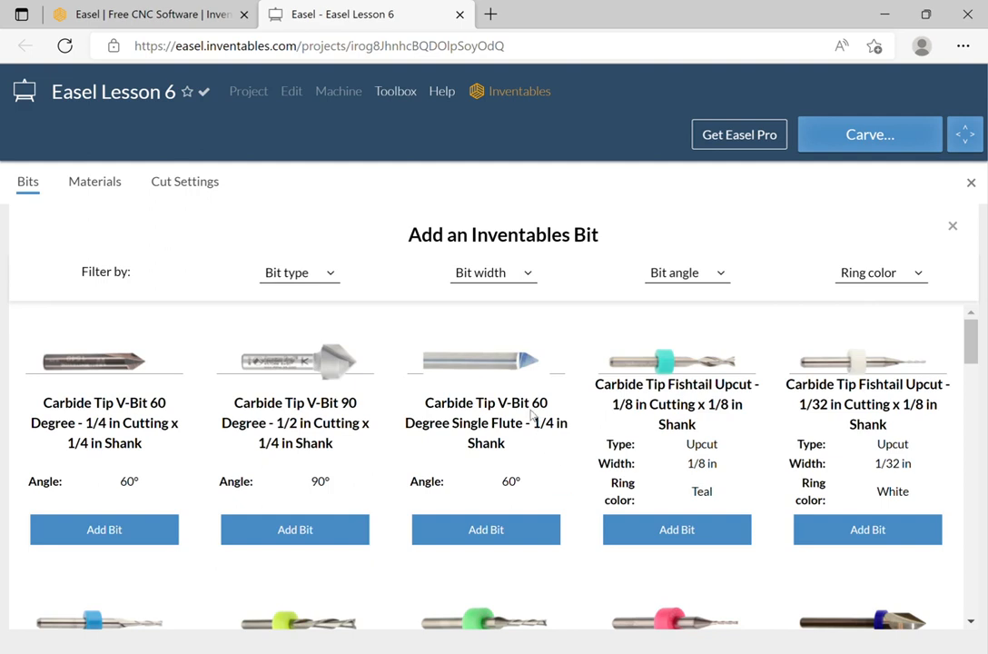
scroll(540, 436, "down", 2)
scroll(531, 406, "down", 1)
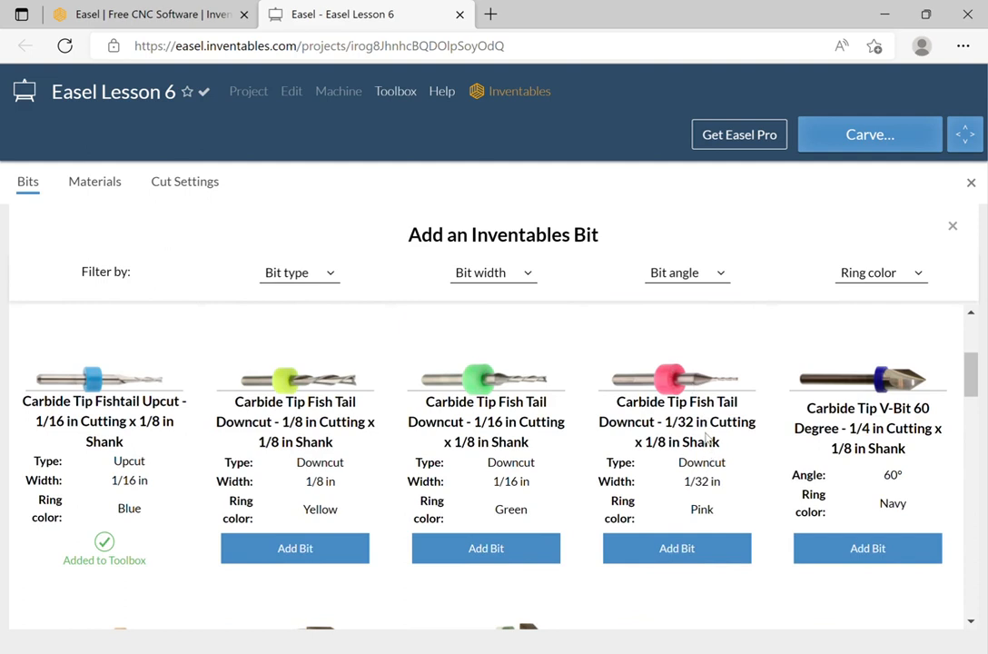
left_click(708, 552)
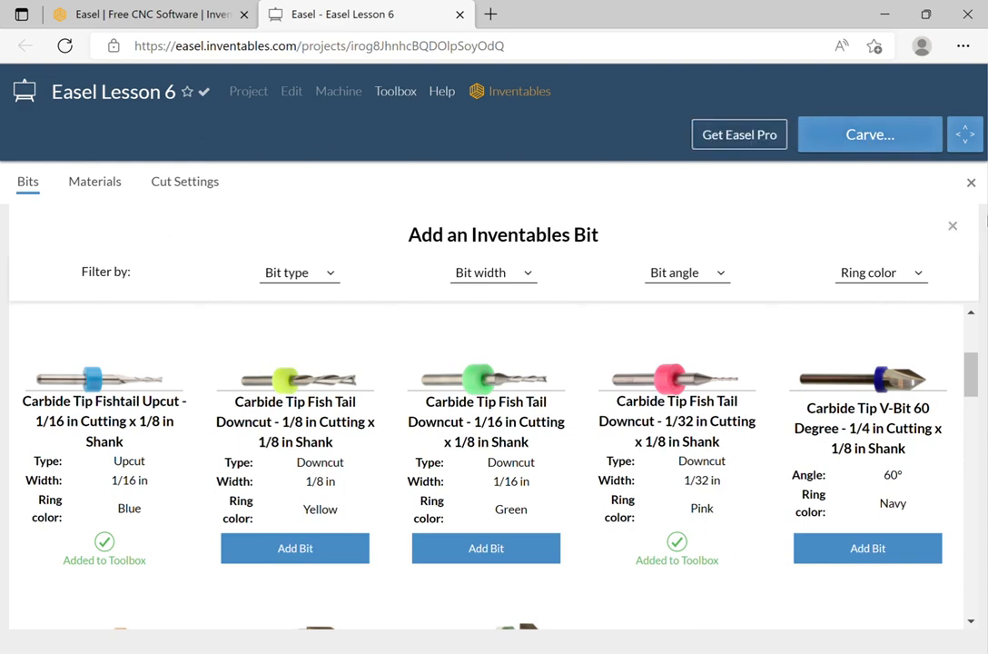
left_click(951, 225)
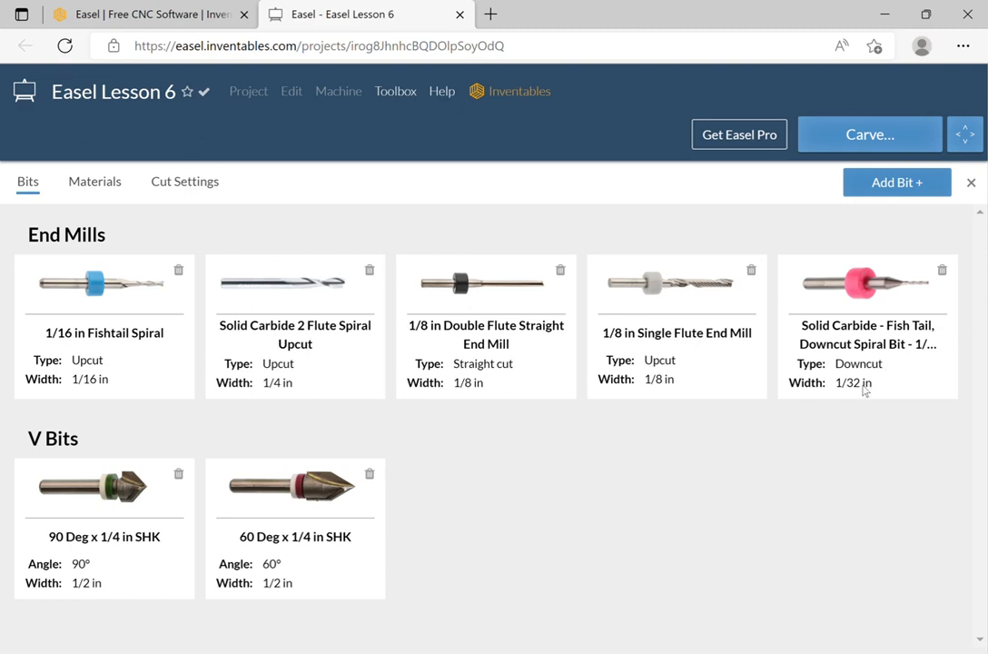
Save a new custom bit named 'bob', type Upcut, keeping the 0.125 in cutting diameter.
left_click(906, 187)
left_click(908, 244)
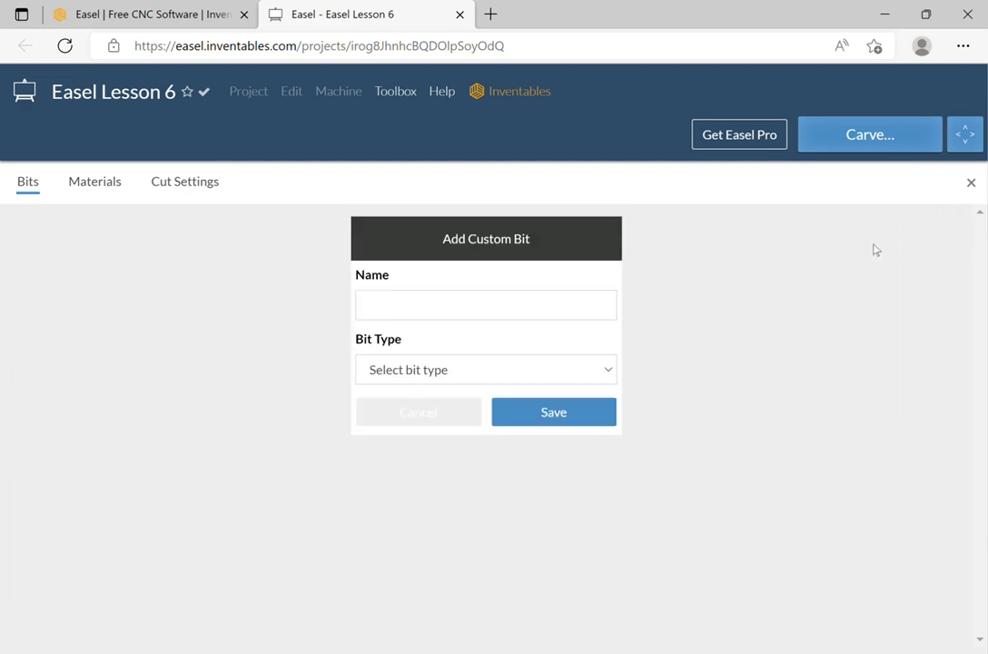
left_click(427, 308)
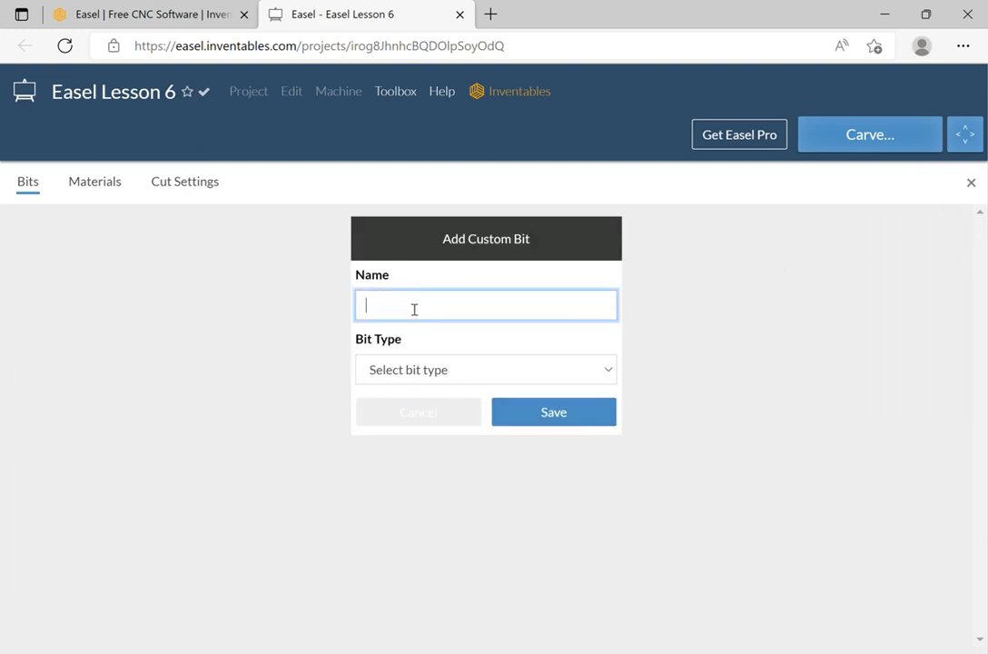
type("bob")
left_click(418, 369)
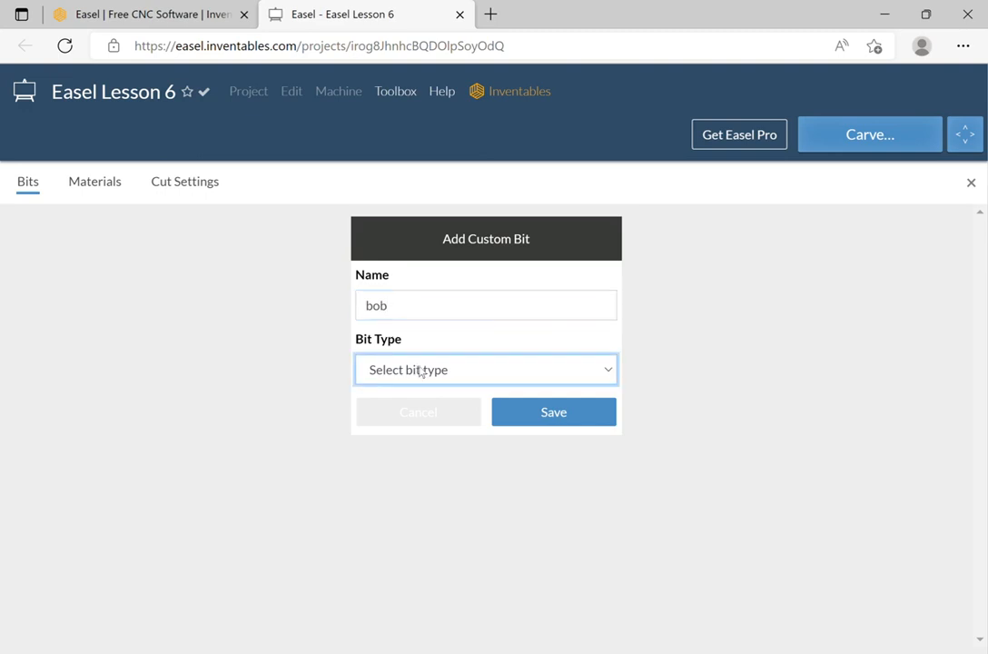
left_click(411, 411)
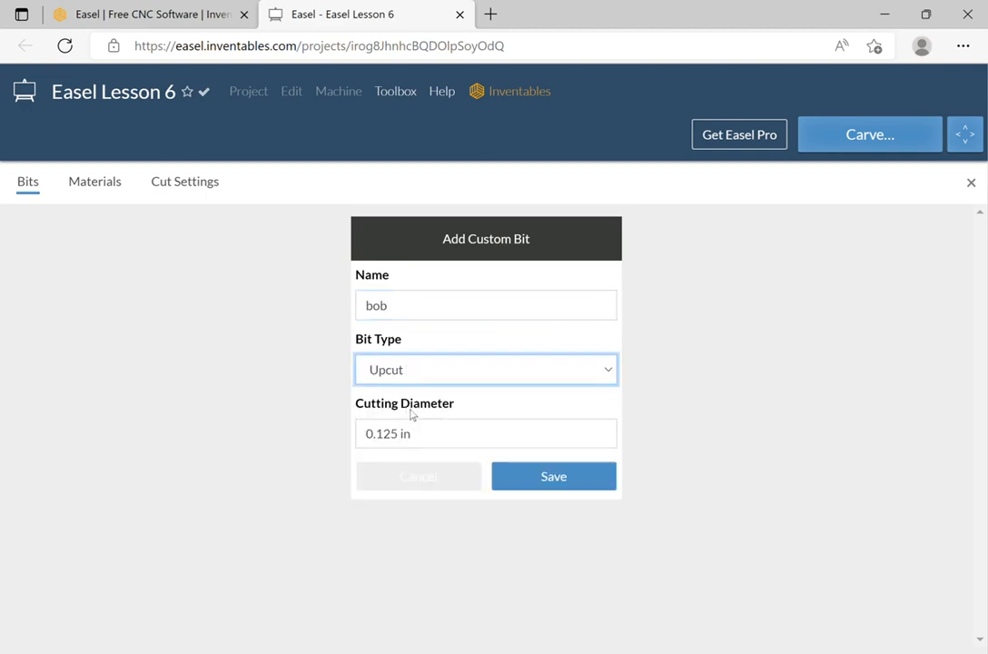
left_click(552, 481)
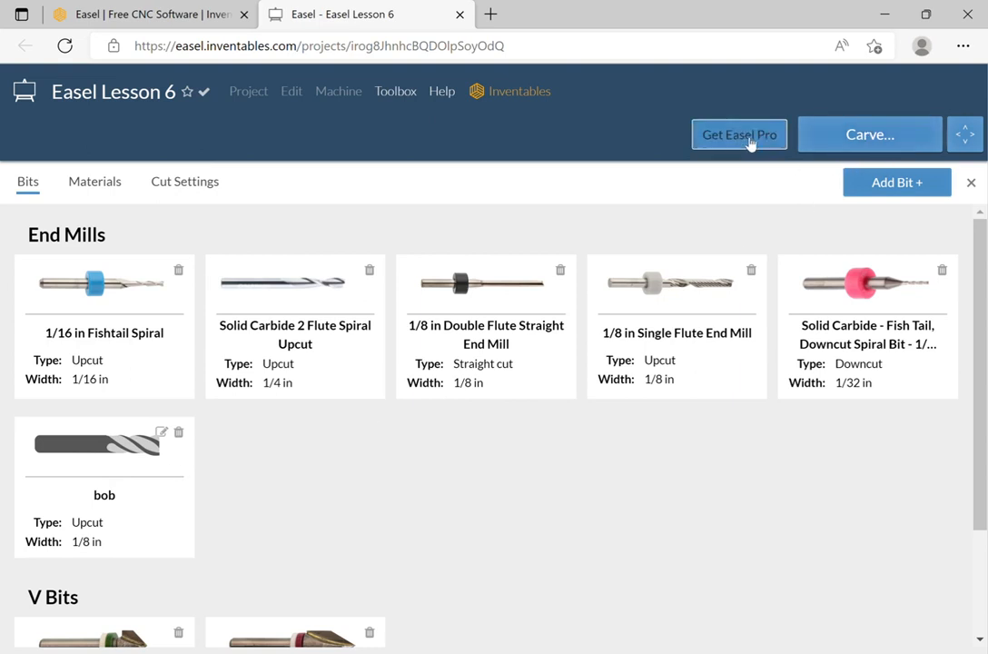
Close the bits library and pick the Custom 1/8 in bob bit as the project's cutting bit.
left_click(971, 183)
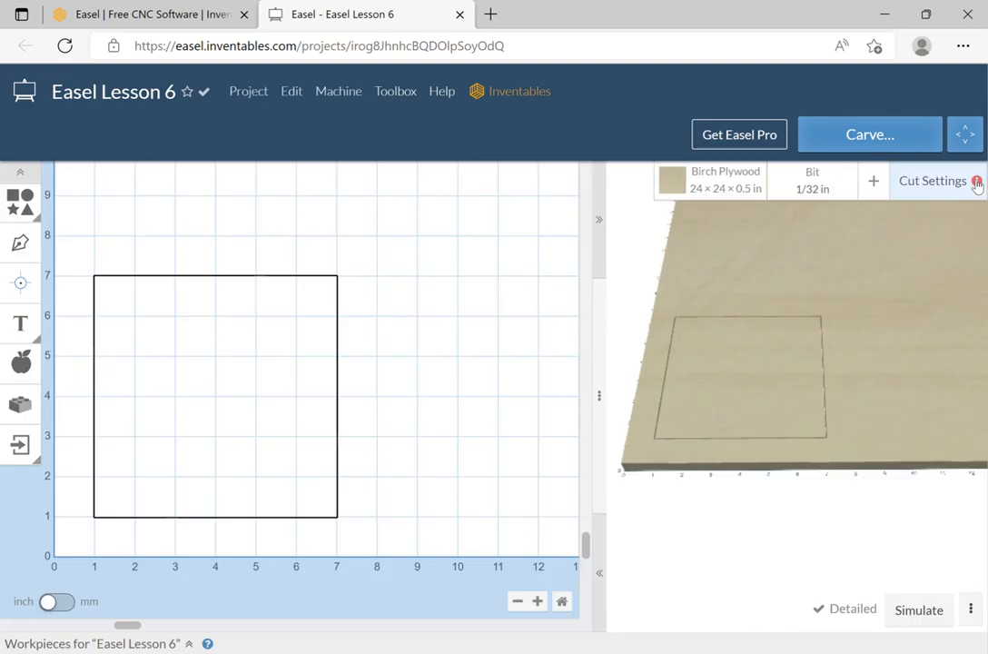
left_click(817, 172)
scroll(761, 389, "down", 3)
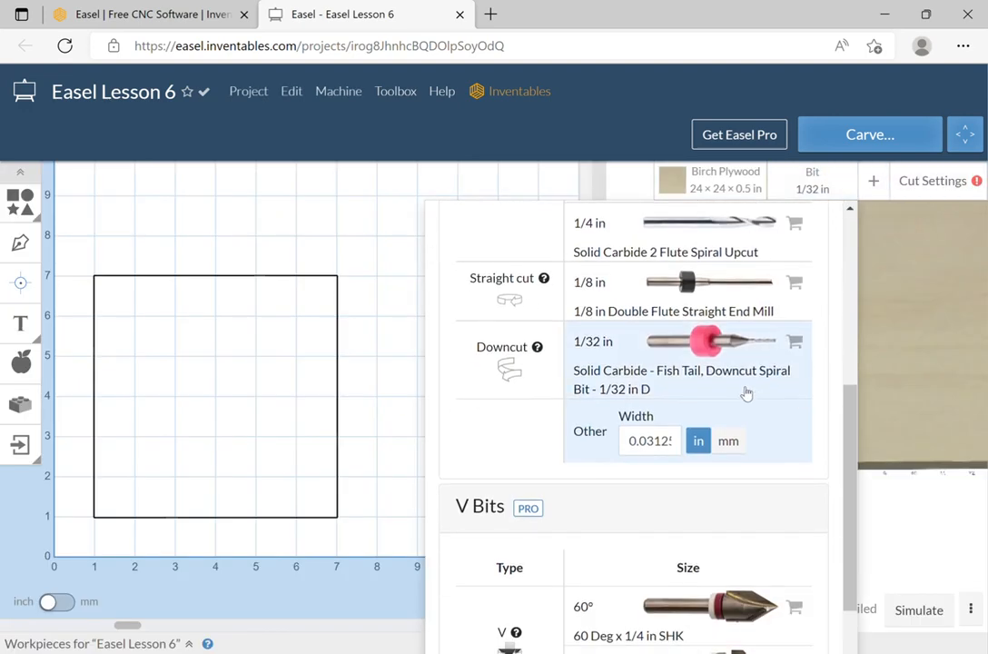
scroll(749, 381, "up", 4)
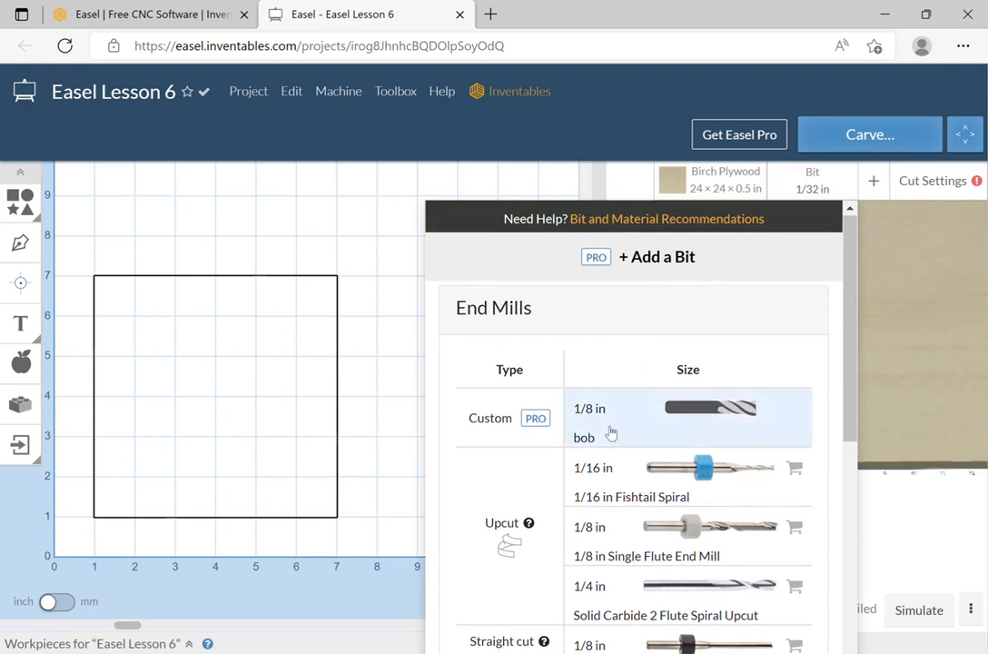
left_click(679, 423)
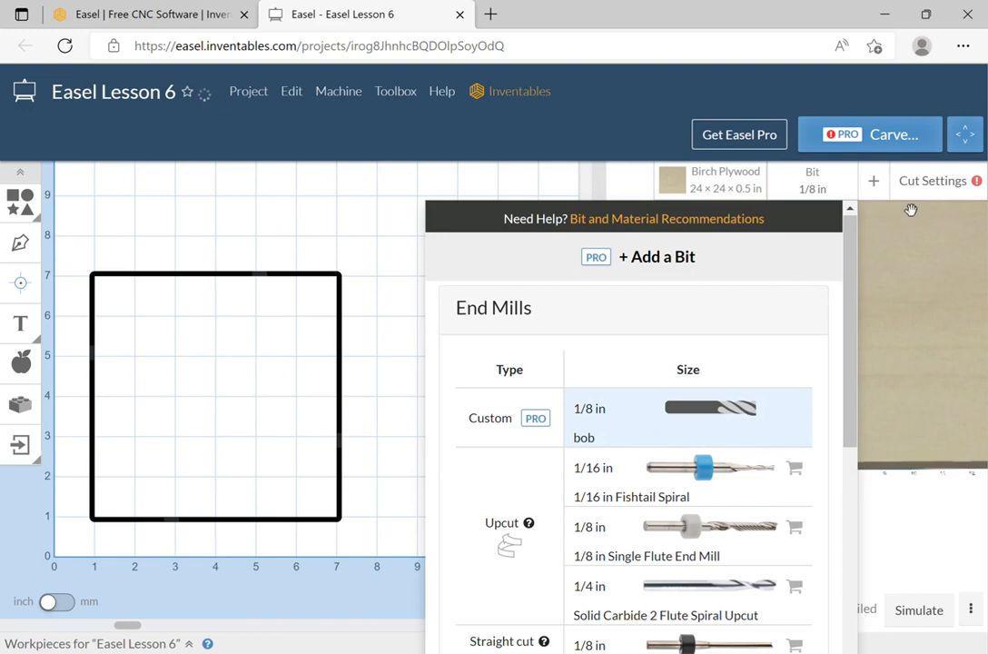
left_click(930, 261)
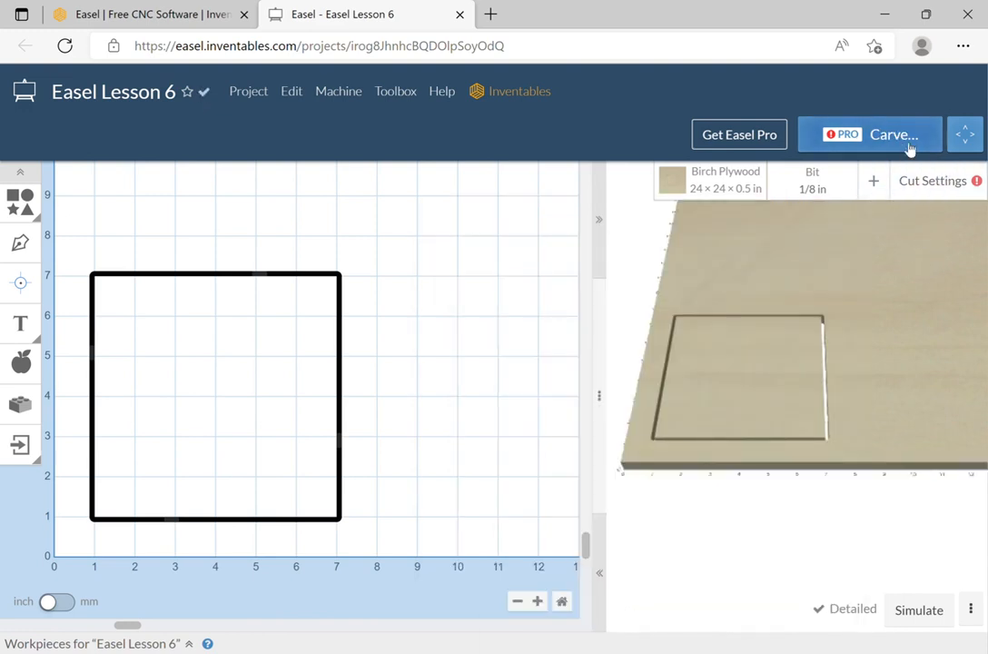
left_click(809, 180)
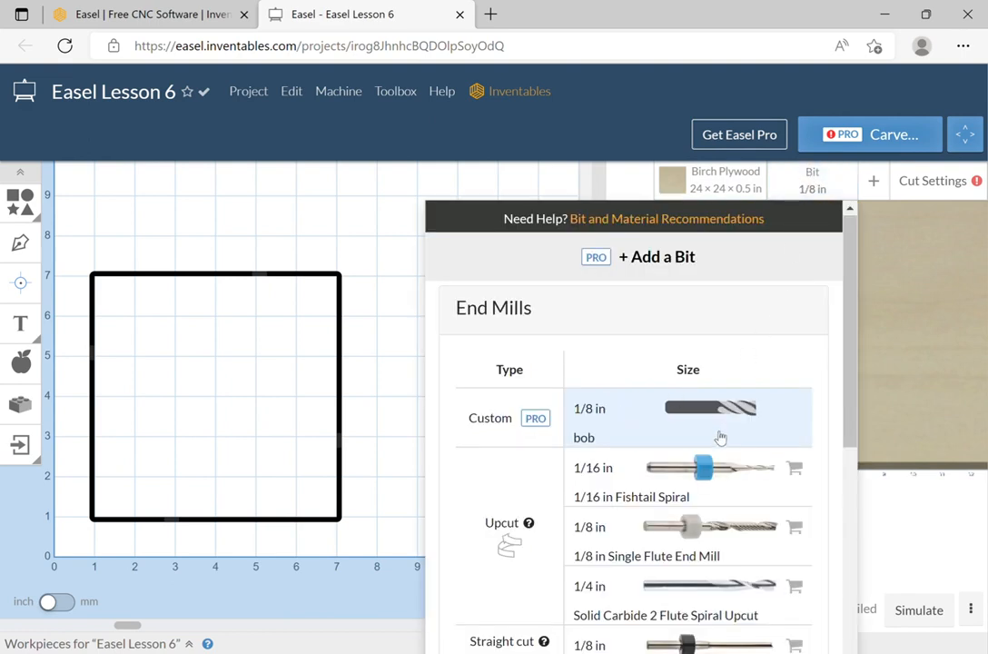
Delete the custom bob bit from the bits library, confirm it, and return to the design.
left_click(654, 259)
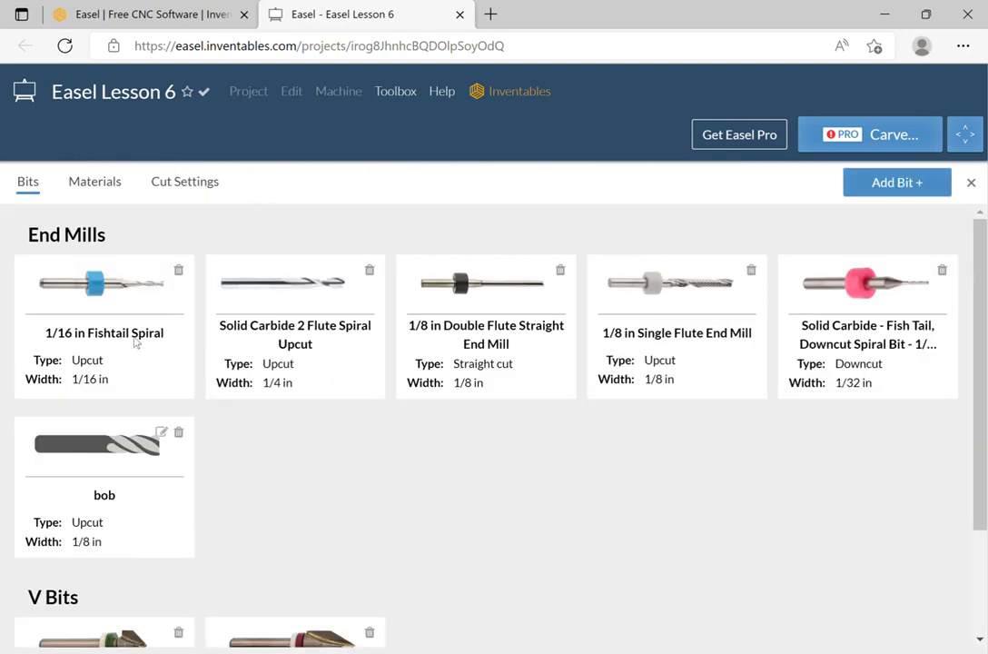
left_click(178, 432)
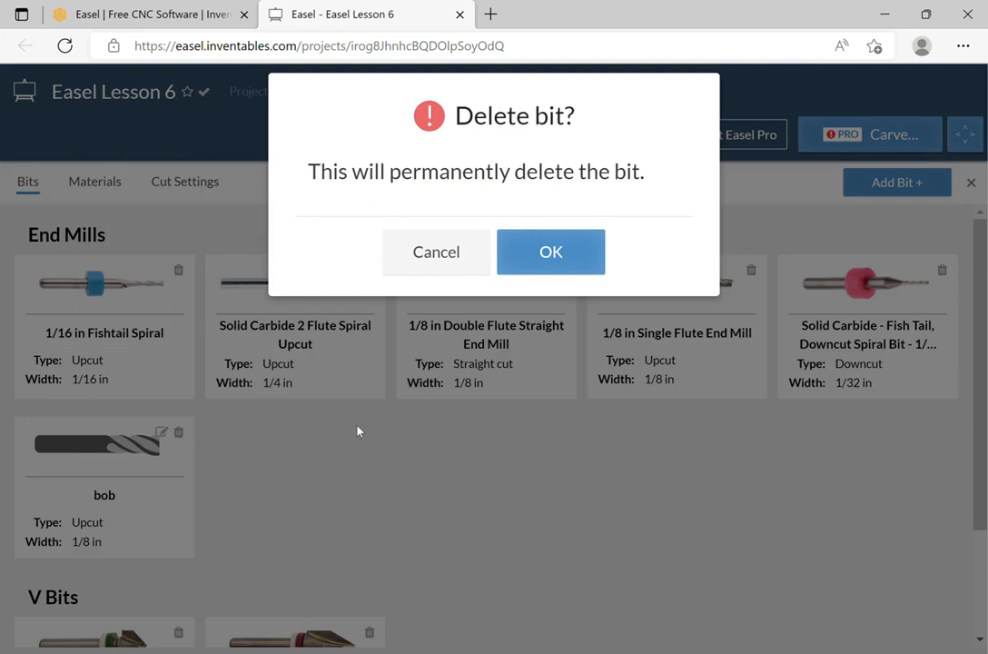
left_click(595, 260)
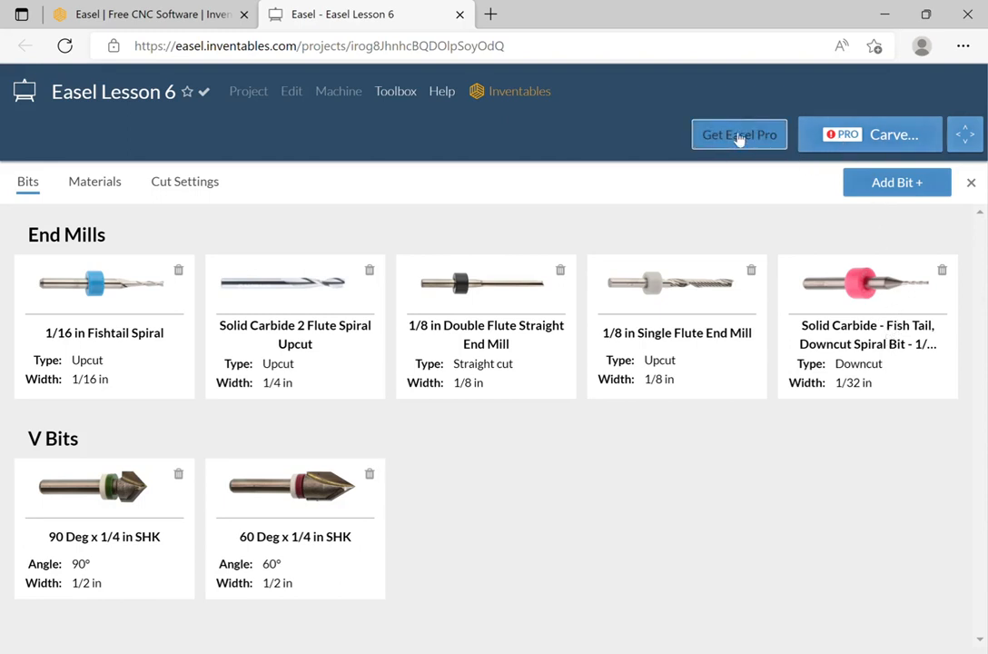
left_click(970, 182)
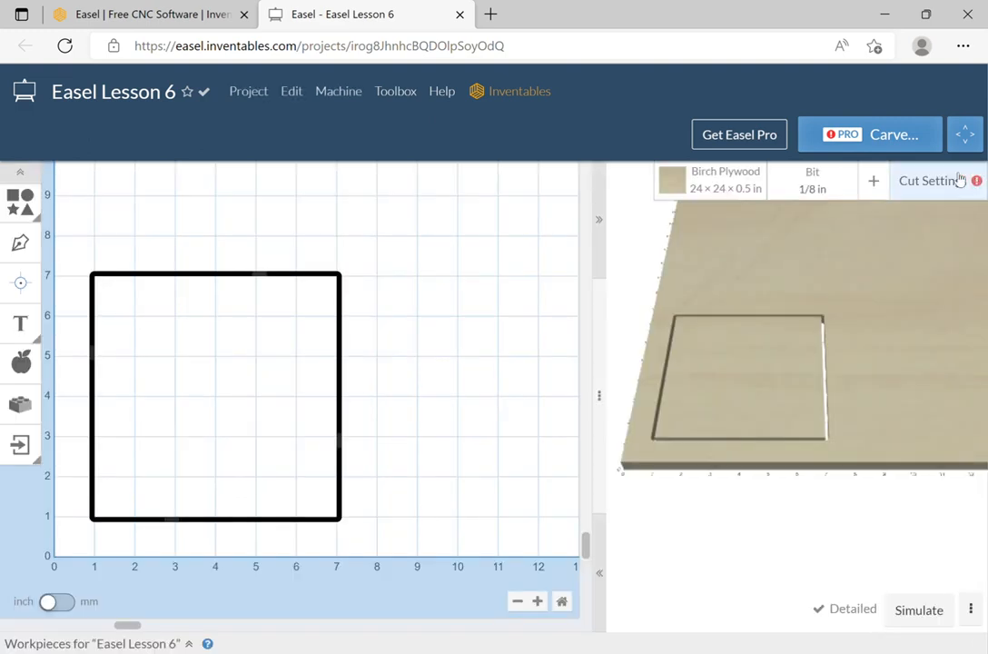
Try the 1/32 in Downcut bit, then switch back to the 1/8 in Single Flute End Mill.
left_click(831, 177)
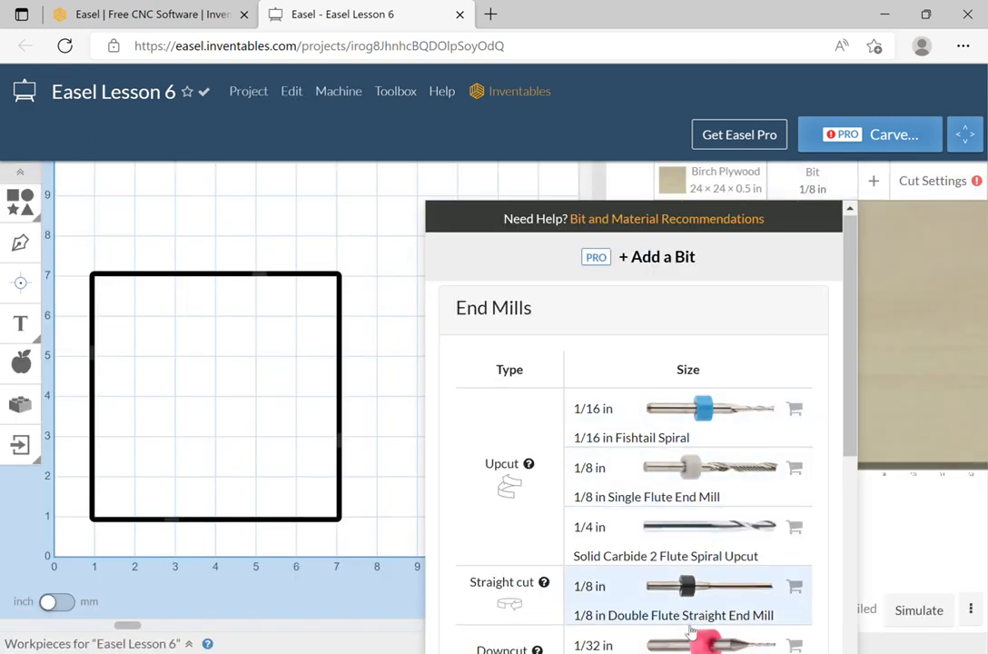
left_click(626, 643)
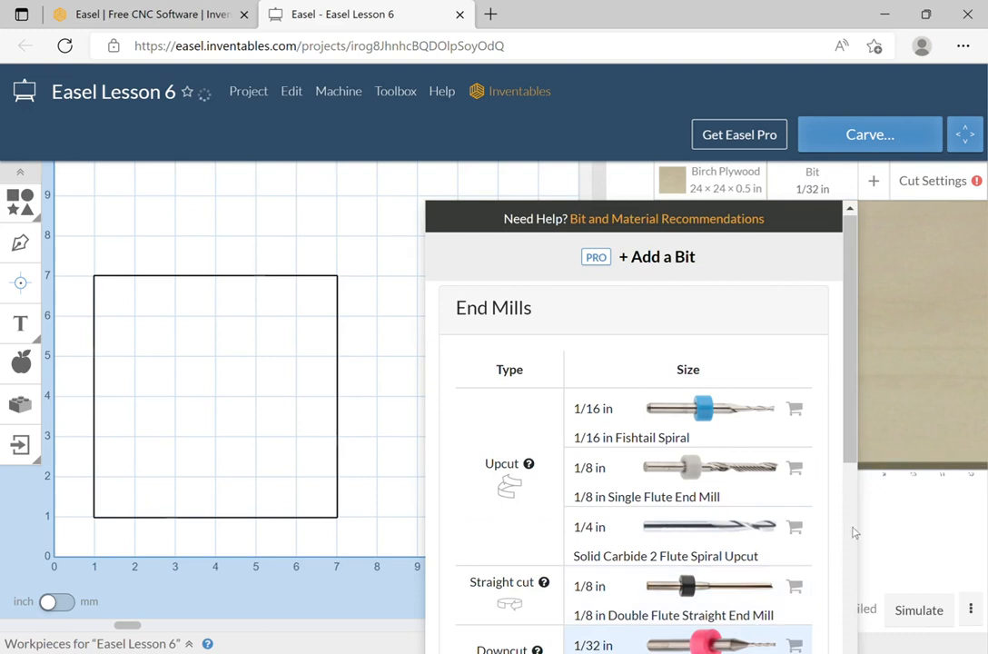
left_click(914, 248)
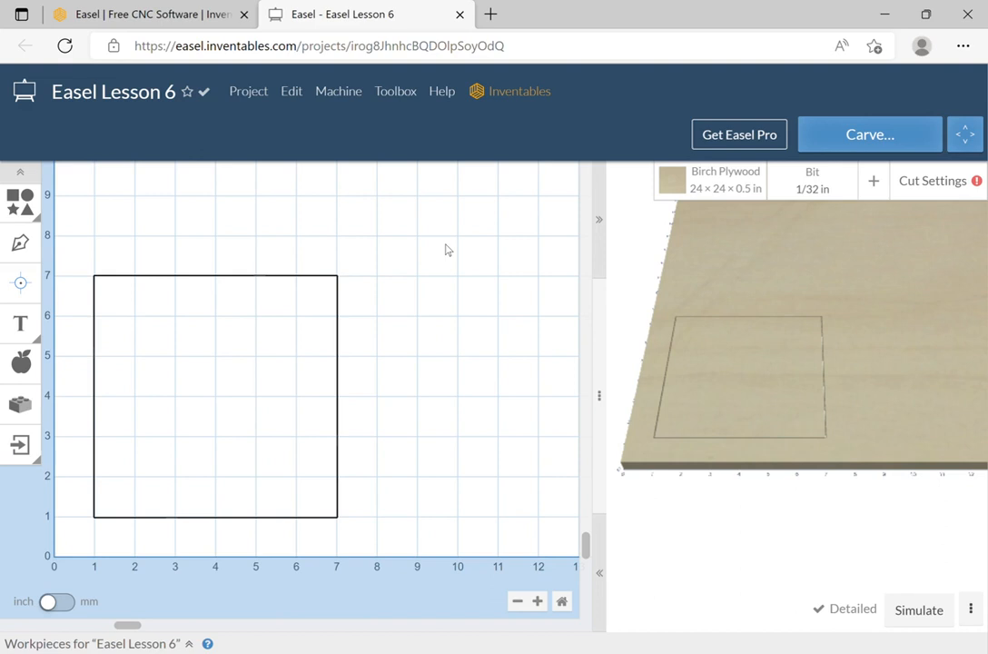
left_click(809, 193)
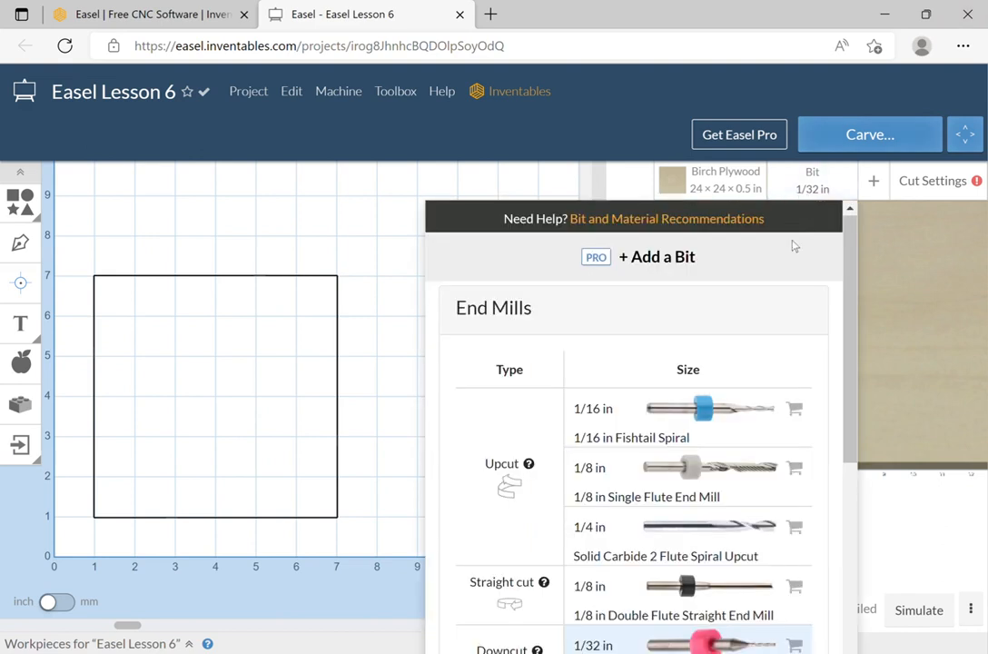
left_click(726, 472)
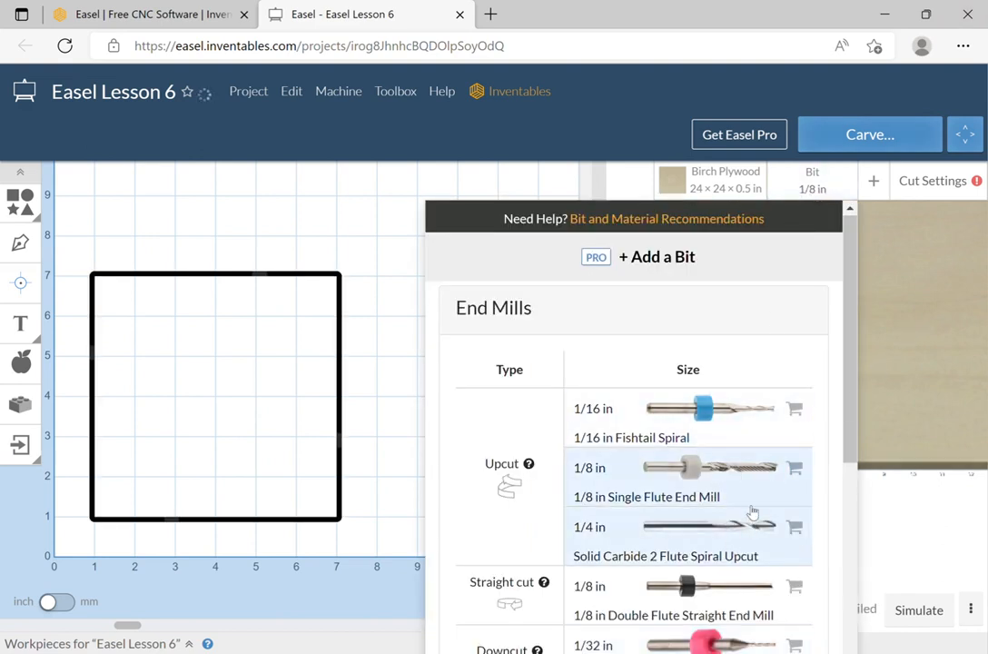
left_click(934, 347)
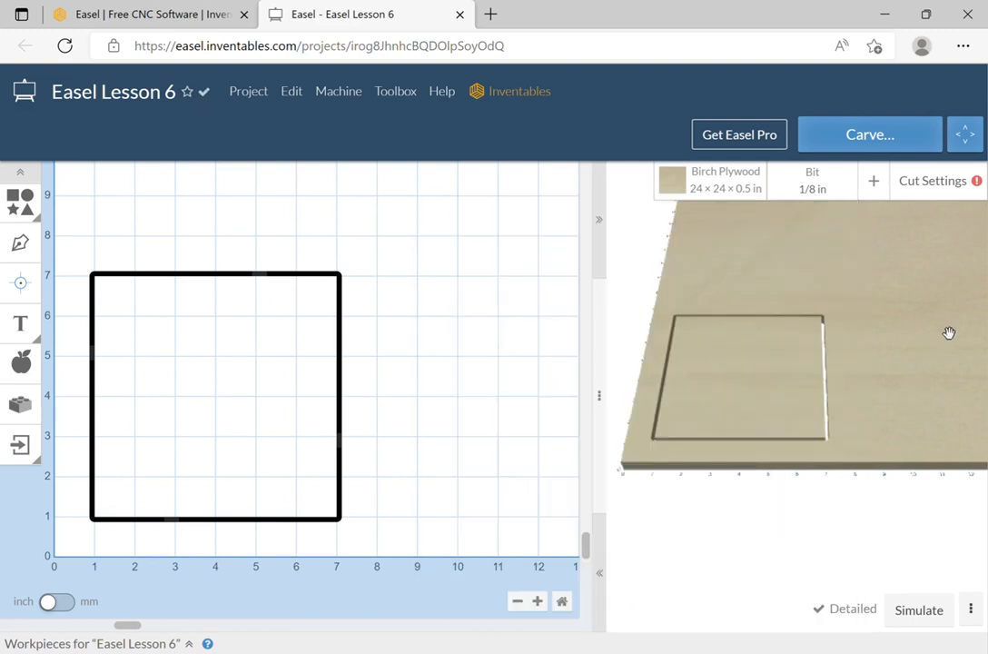